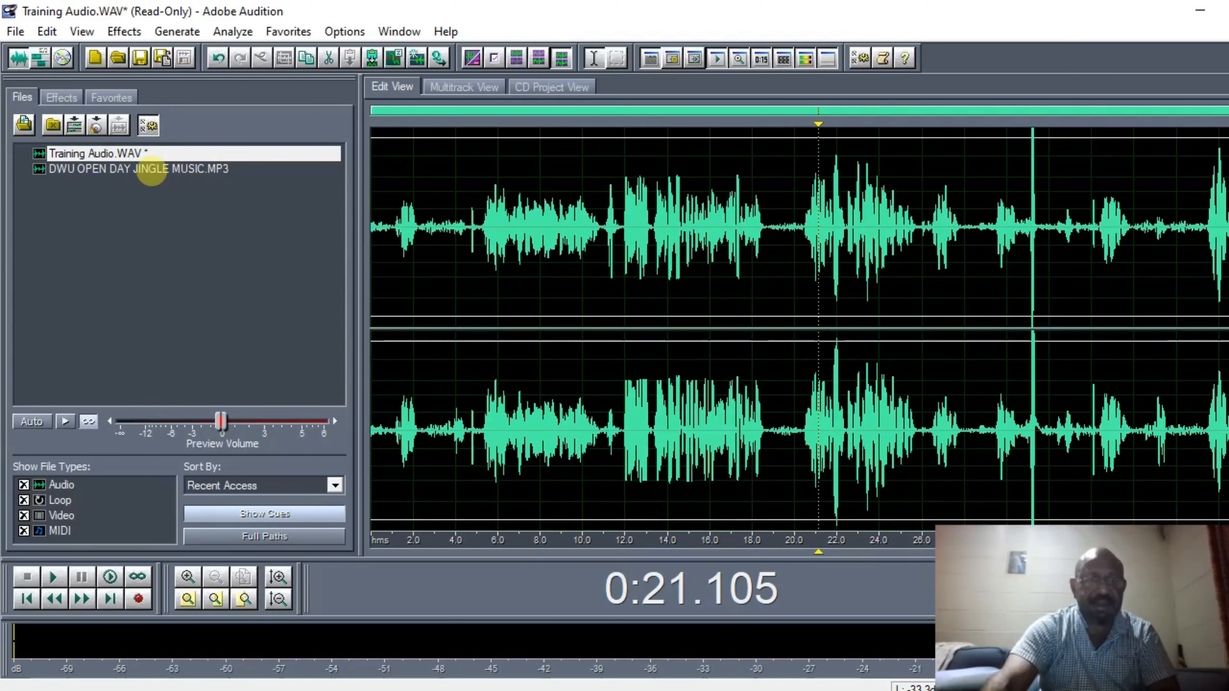
# - Examine the waveforms of DWU OPEN DAY JINGLE MUSIC.MP3 and Training Audio.WAV in the edit view
pyautogui.doubleClick(151, 169)
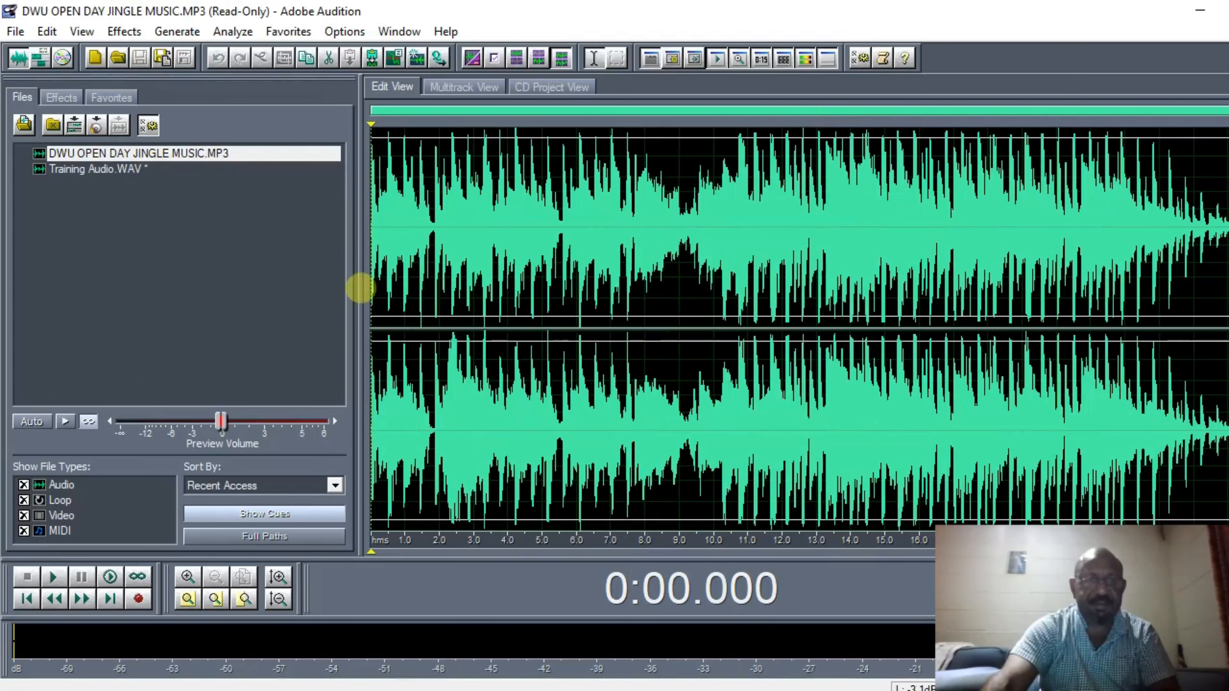
pyautogui.click(474, 323)
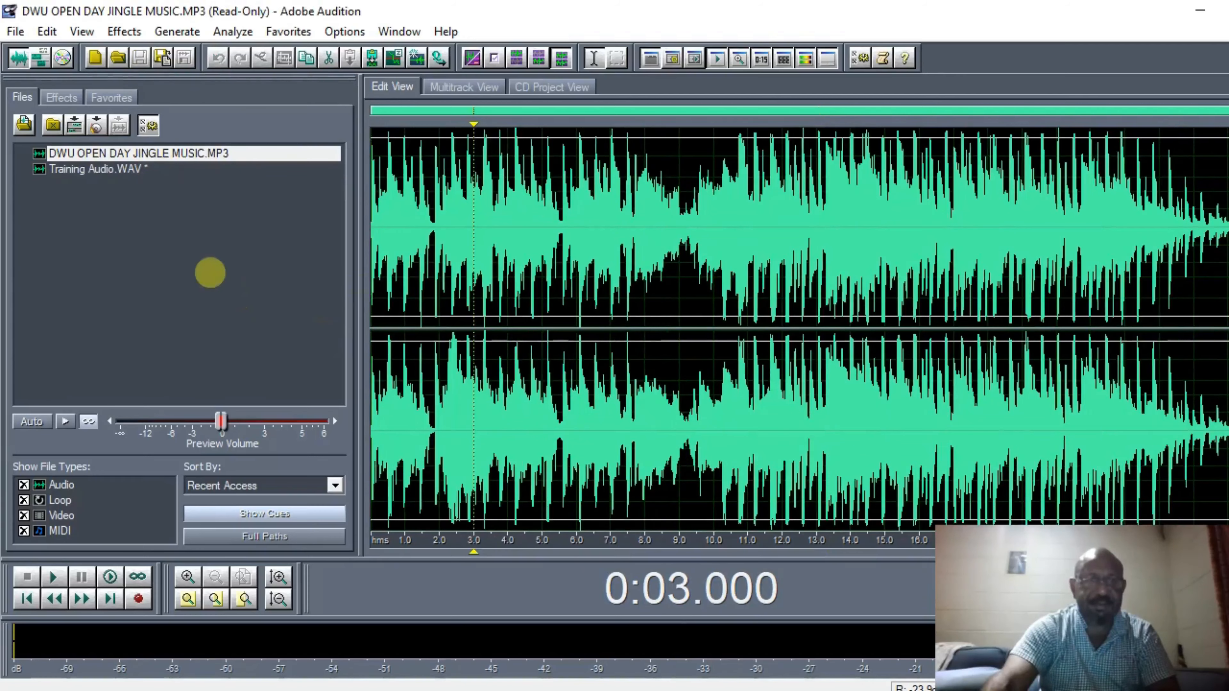
pyautogui.moveTo(483, 335); pyautogui.dragTo(1105, 345)
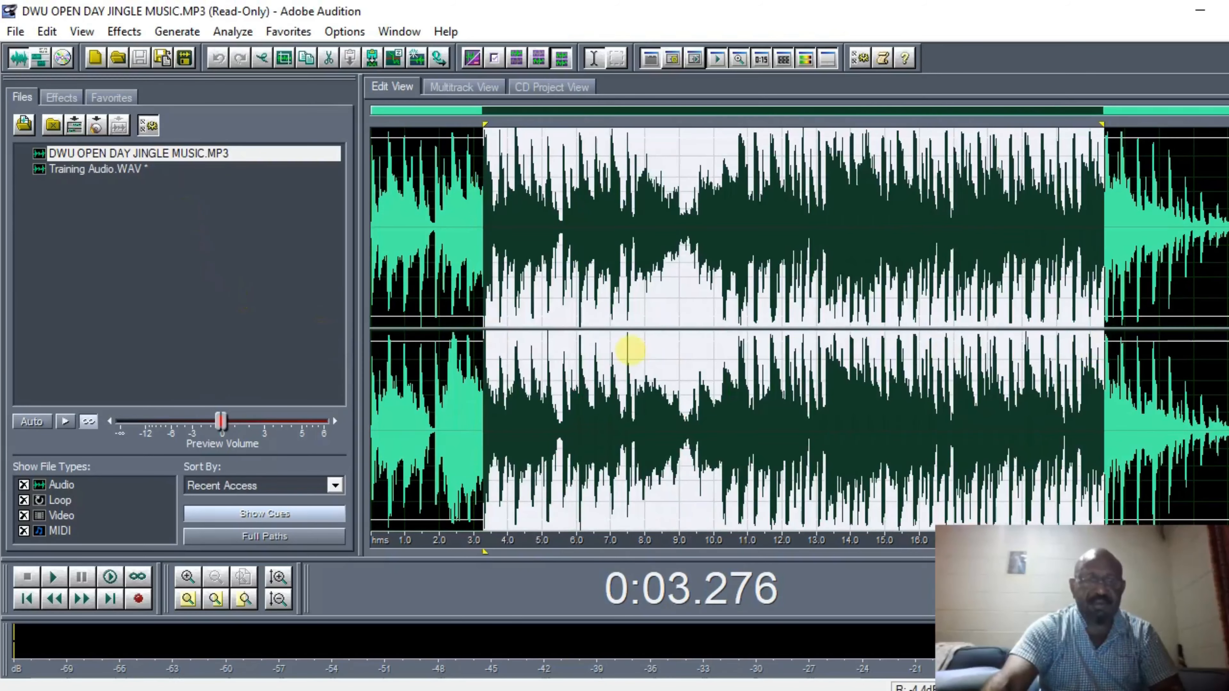
pyautogui.click(610, 335)
pyautogui.click(513, 379)
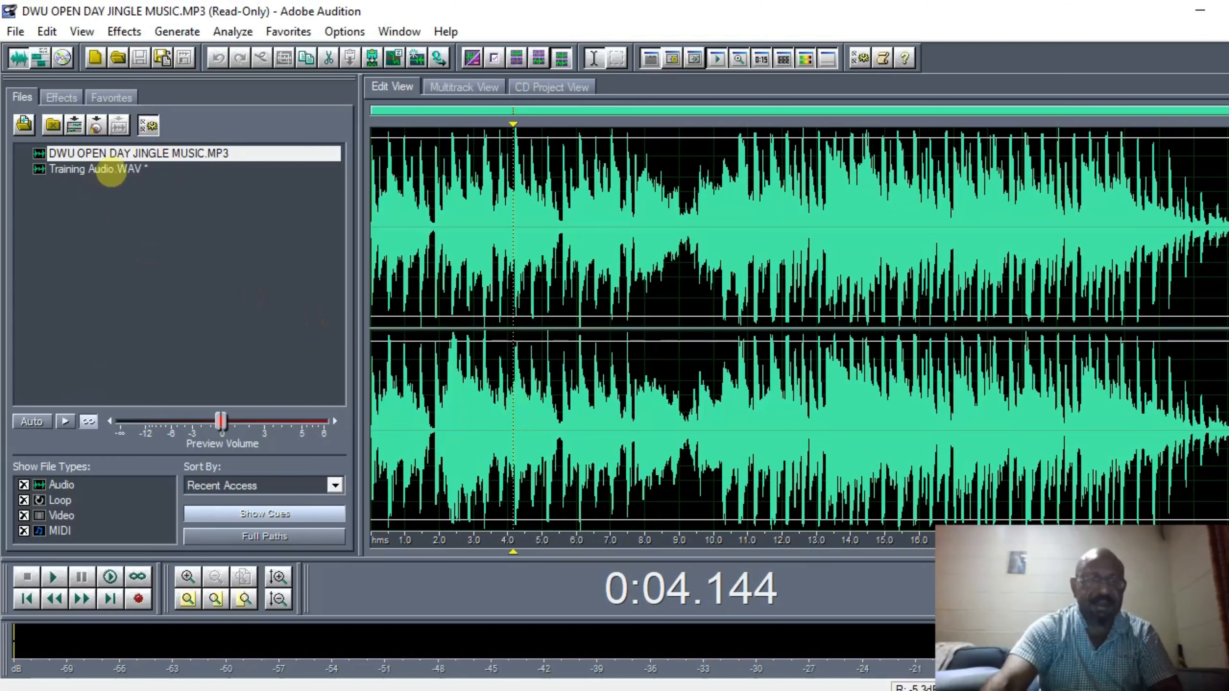
pyautogui.doubleClick(113, 168)
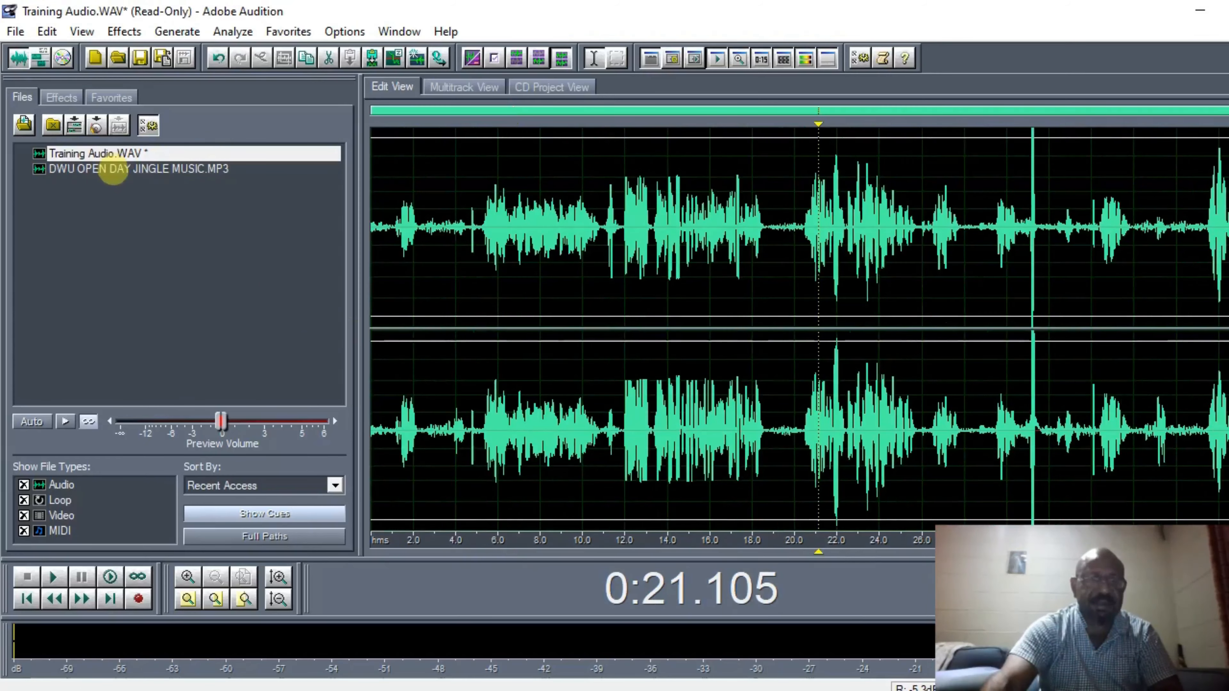
pyautogui.click(617, 380)
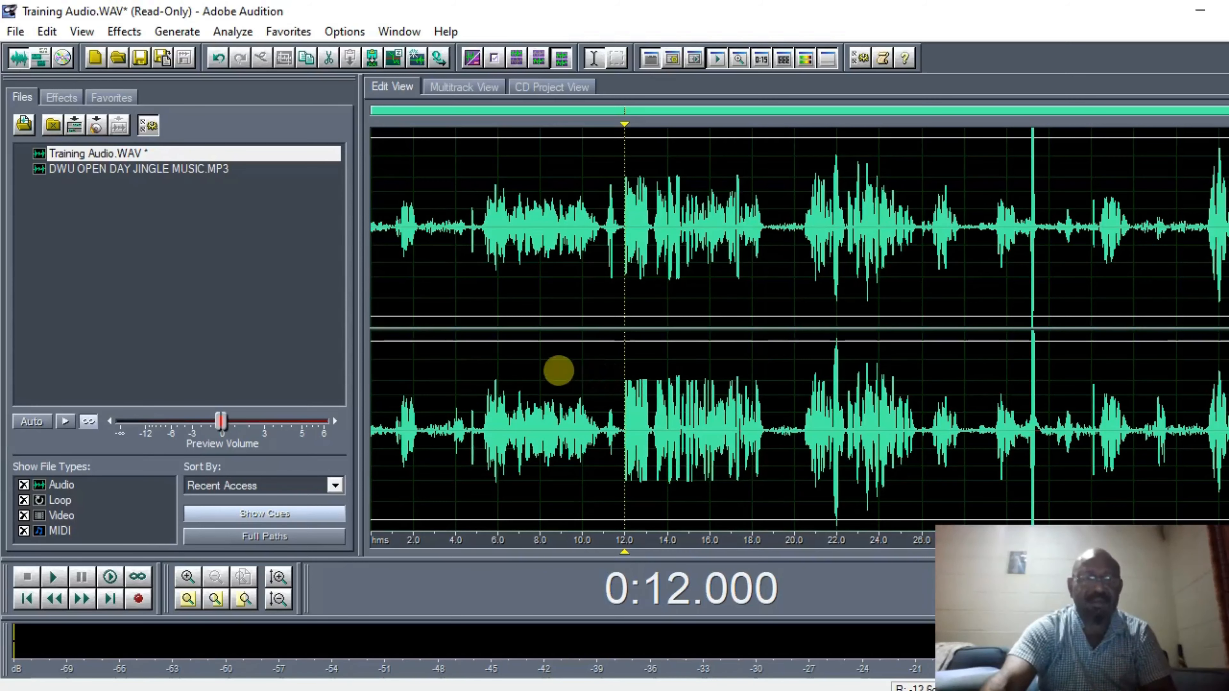
# - In the multitrack view, place DWU OPEN DAY JINGLE MUSIC.MP3 at the start of Track 1 and Training Audio.WAV on Track 2 at about 5.6 s
pyautogui.click(81, 31)
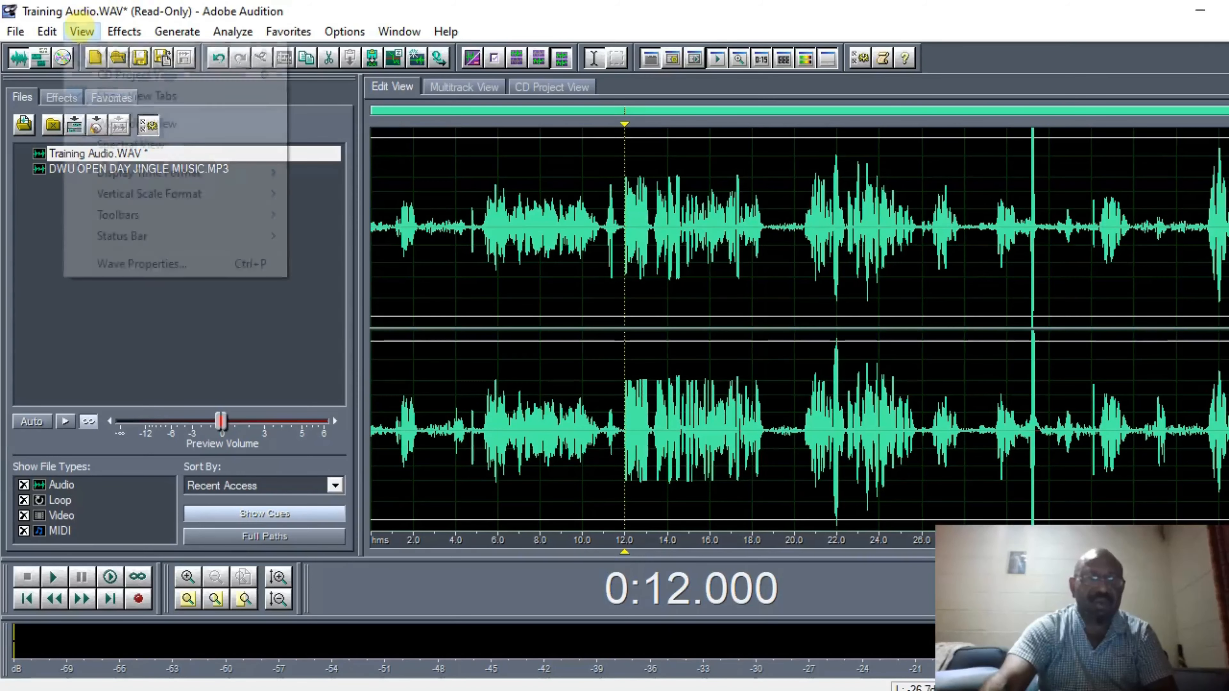
pyautogui.click(110, 53)
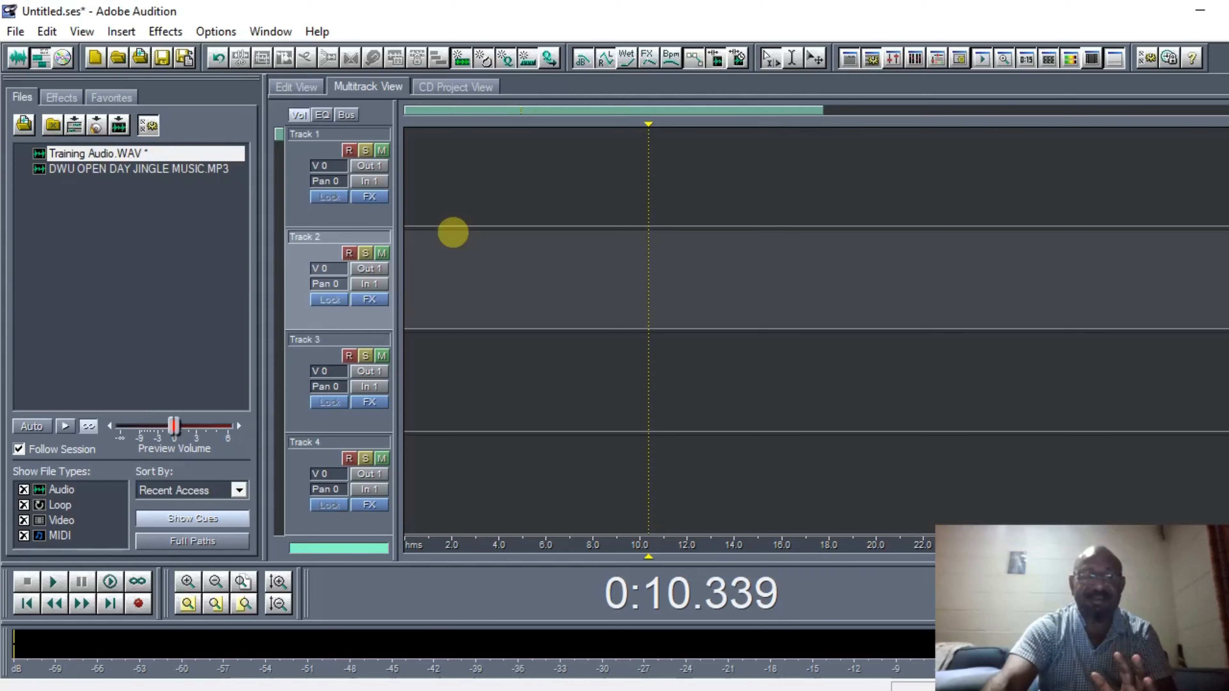
pyautogui.click(121, 169)
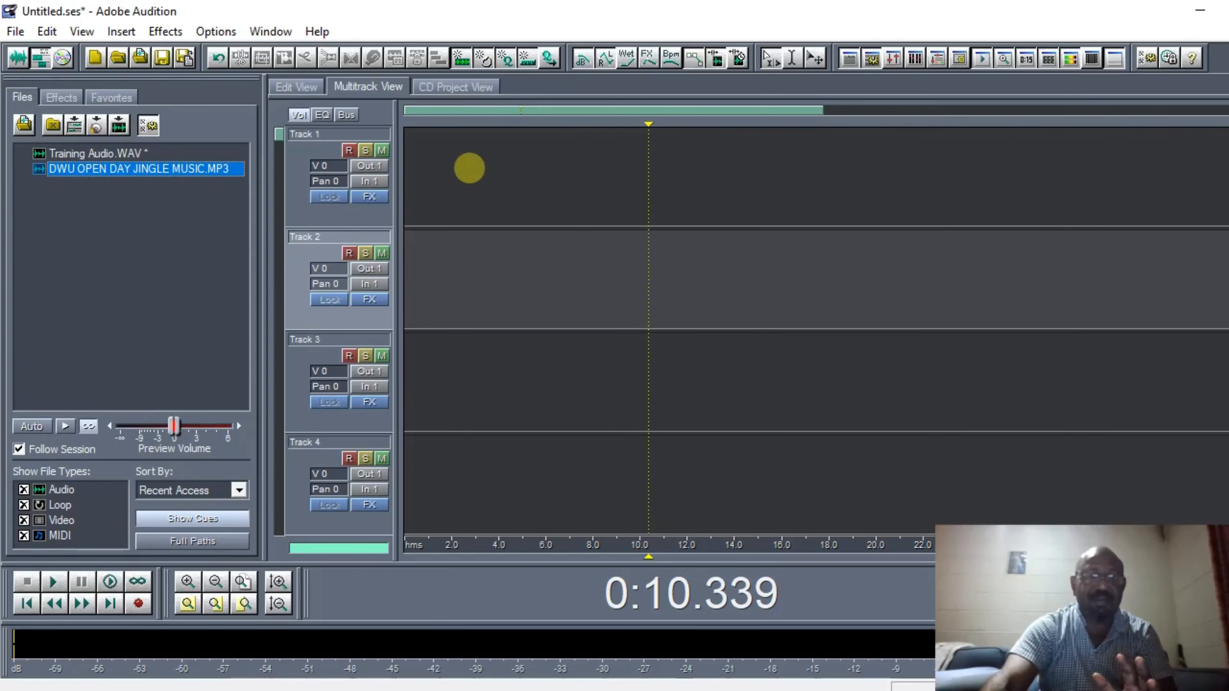
pyautogui.moveTo(121, 170); pyautogui.dragTo(469, 168)
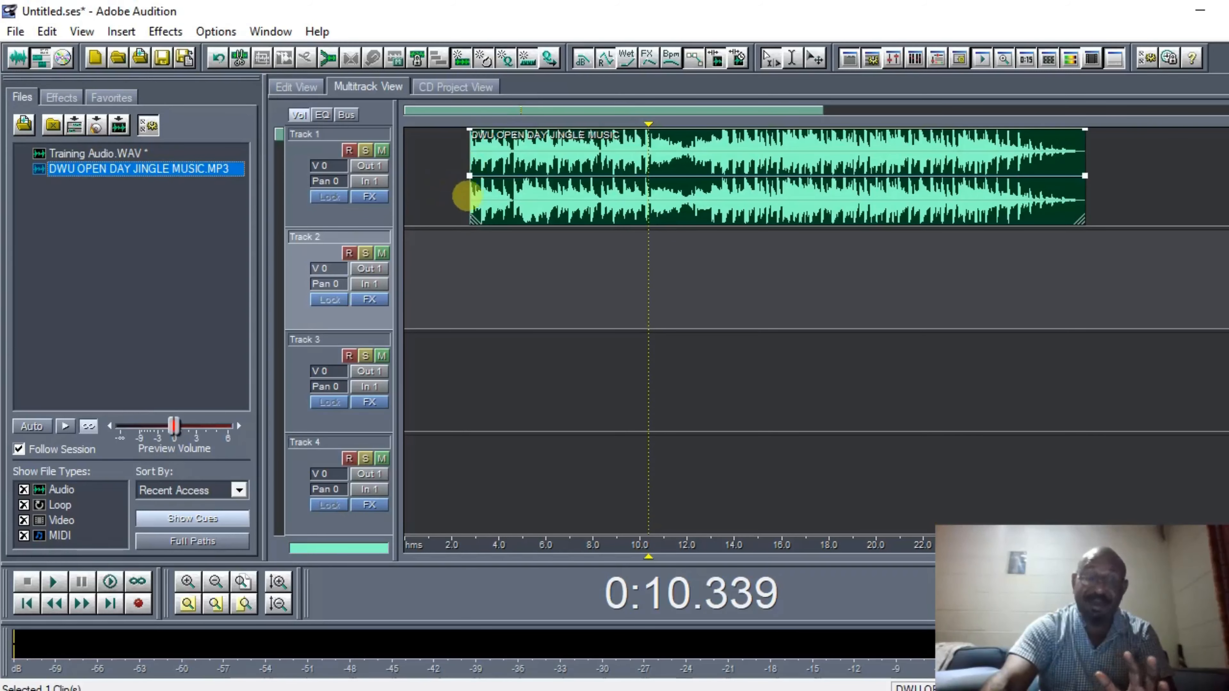
pyautogui.moveTo(537, 199); pyautogui.dragTo(453, 192)
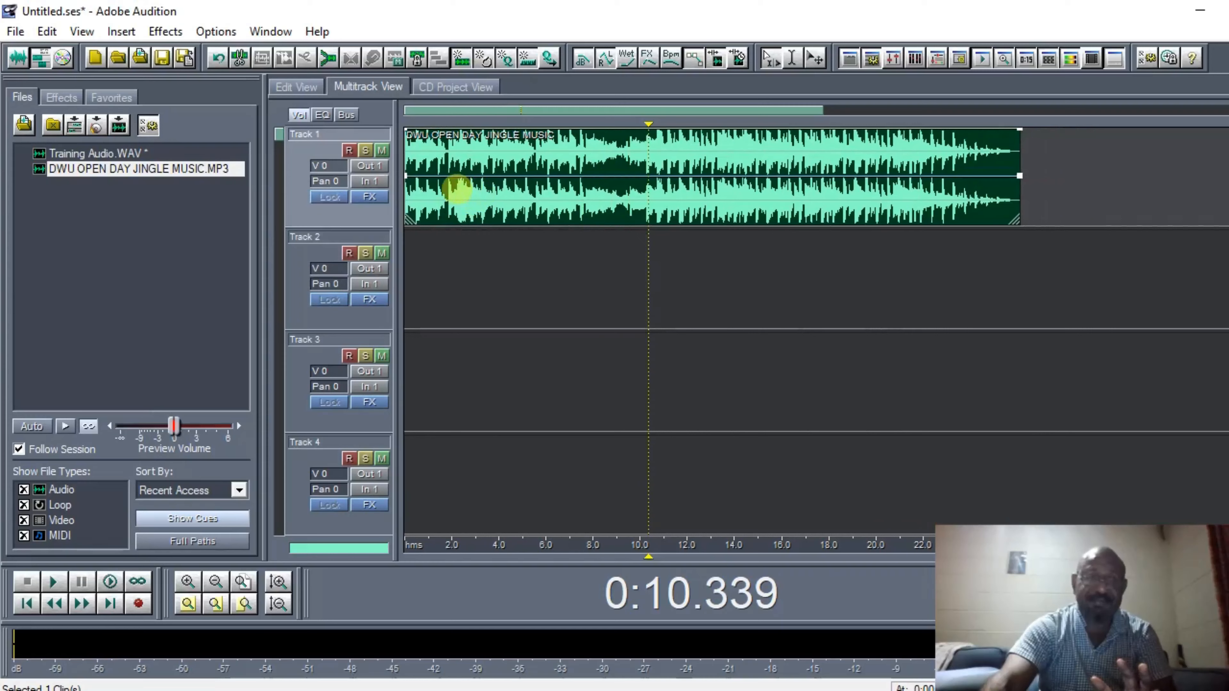
pyautogui.click(75, 153)
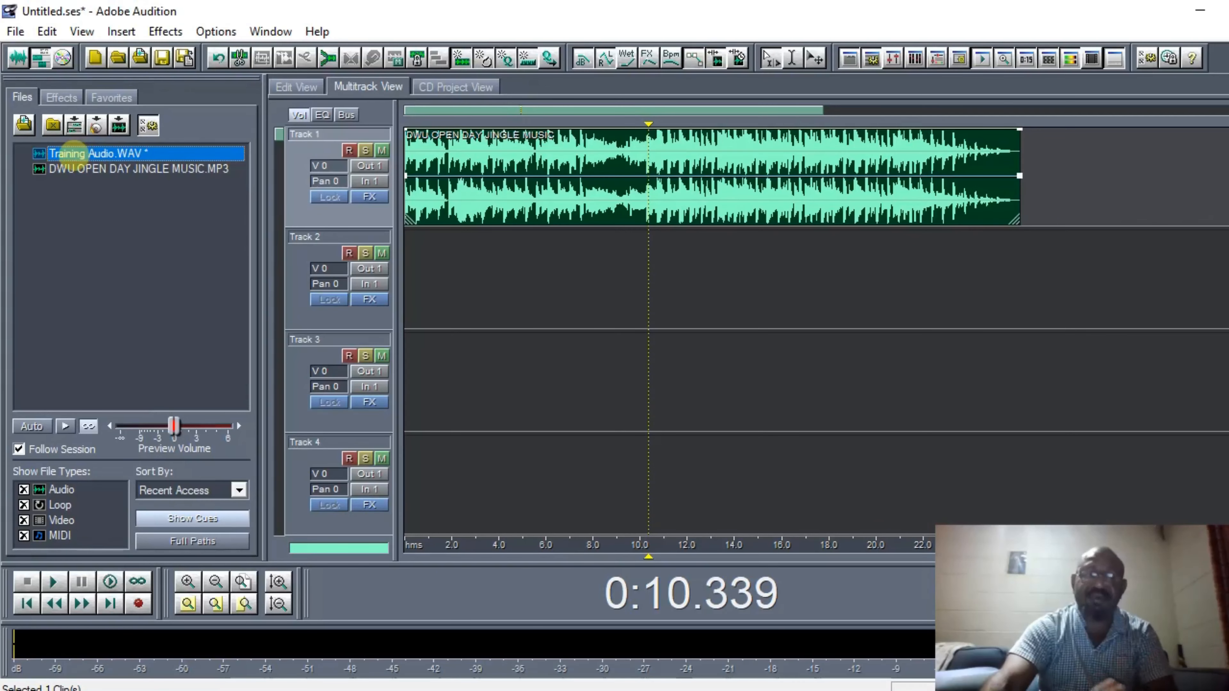
pyautogui.moveTo(75, 153); pyautogui.dragTo(538, 275)
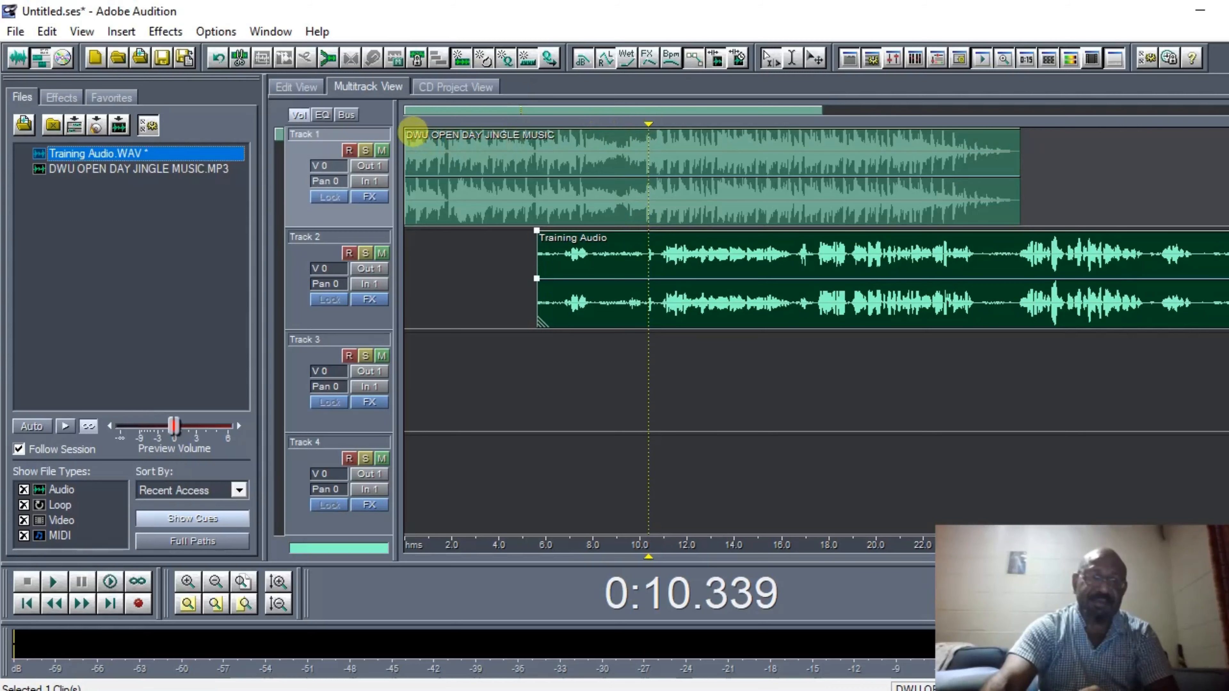
# - Play the session from the beginning to hear how the jingle leads into the voice clip
pyautogui.click(407, 130)
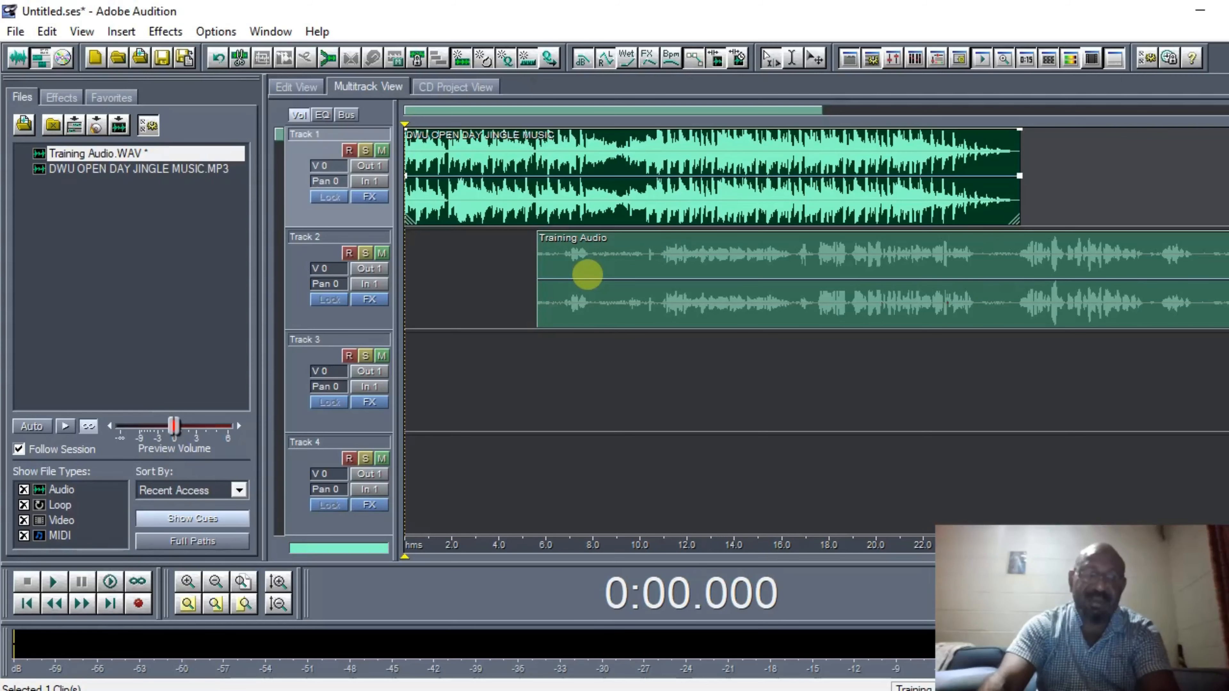
pyautogui.press('space')
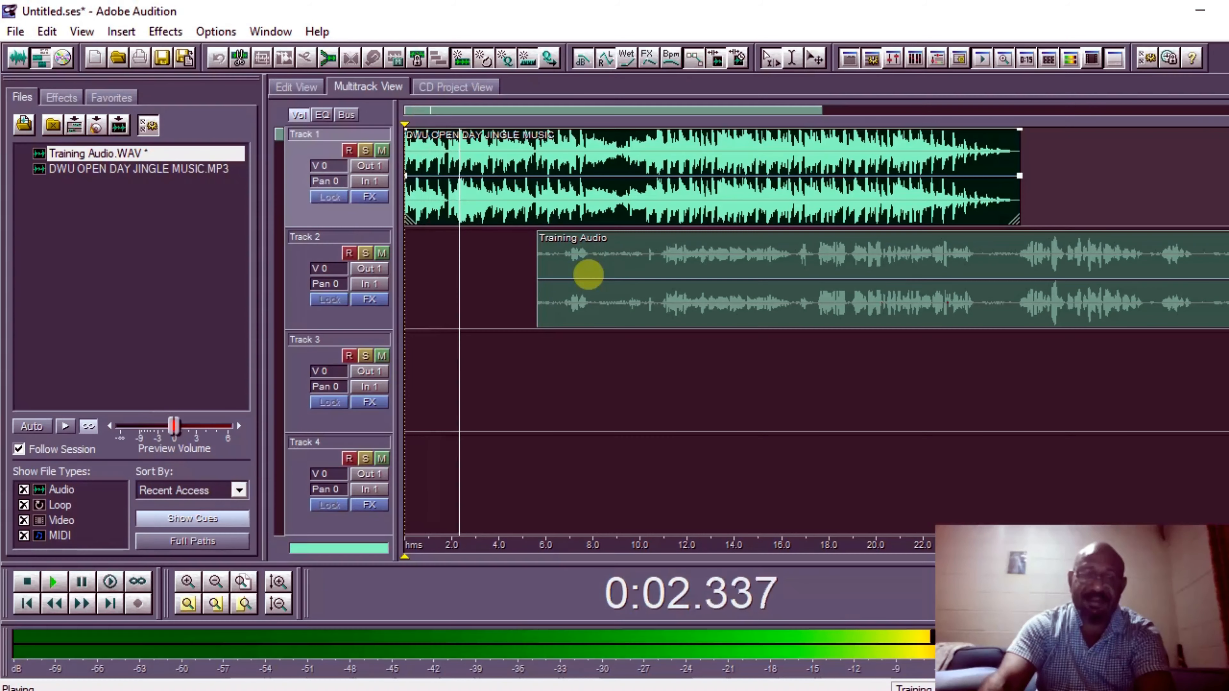
pyautogui.press('space')
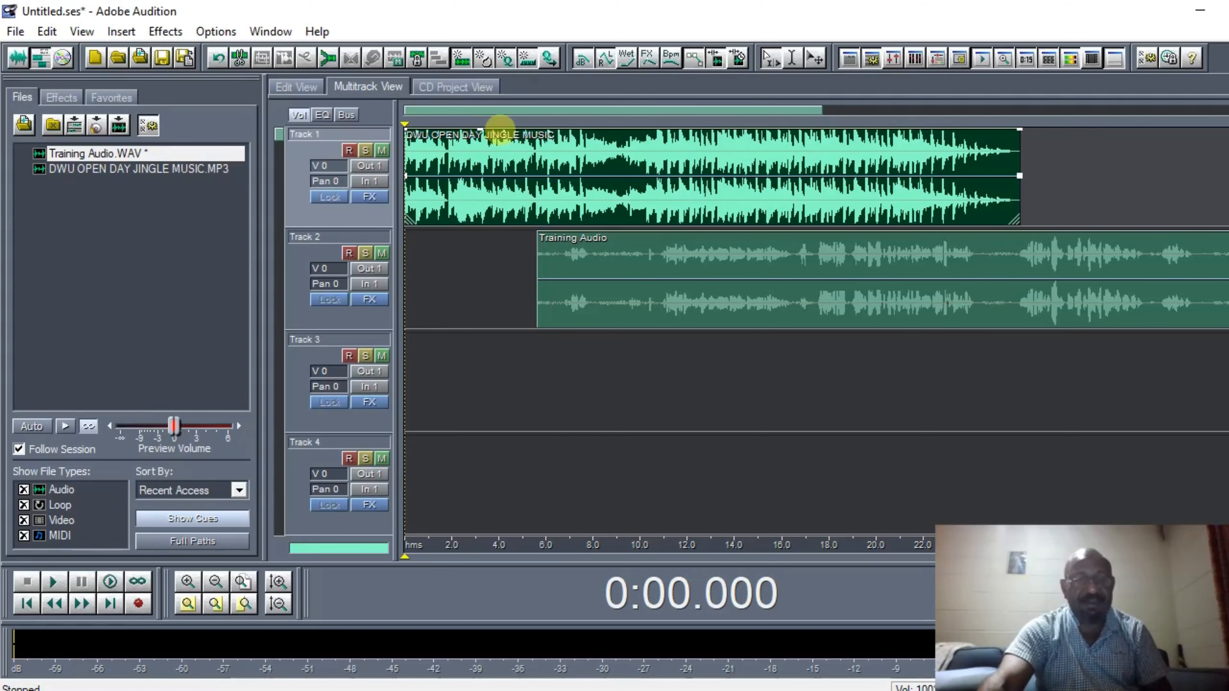
# - Dip the jingle's volume envelope to near silence at about 4.2 s and move the Training Audio clip to start at about 3.4 s
pyautogui.moveTo(500, 129)
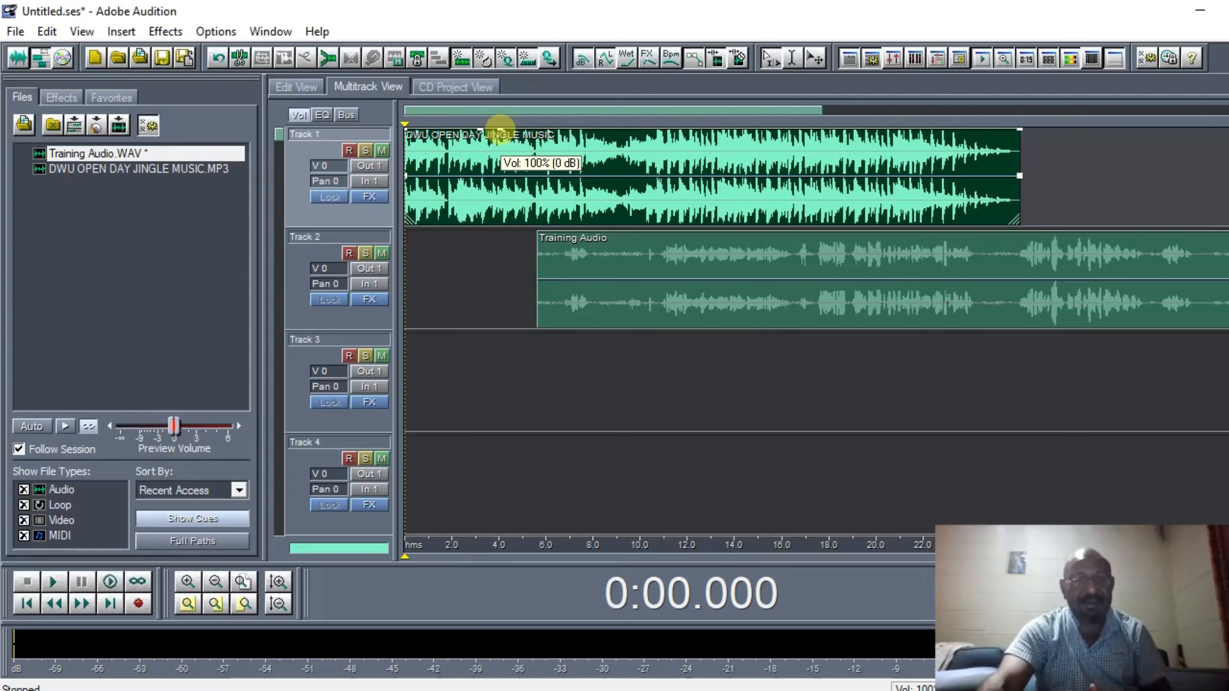
pyautogui.moveTo(500, 128); pyautogui.dragTo(503, 218)
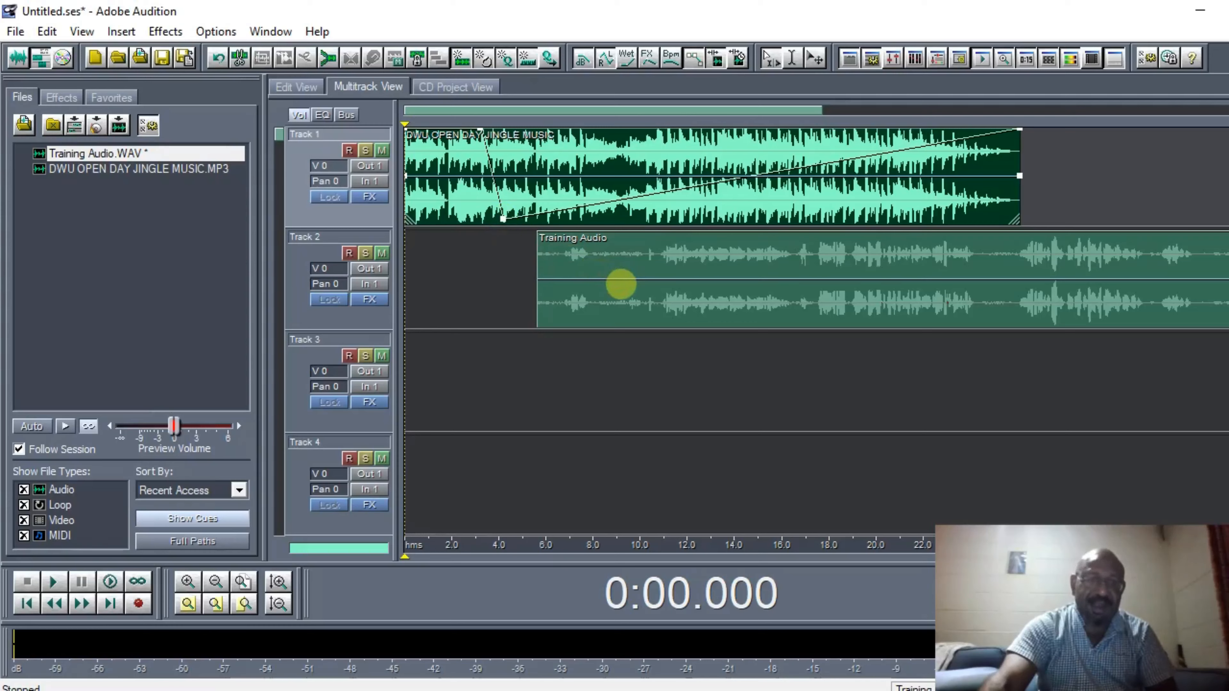
pyautogui.click(621, 284)
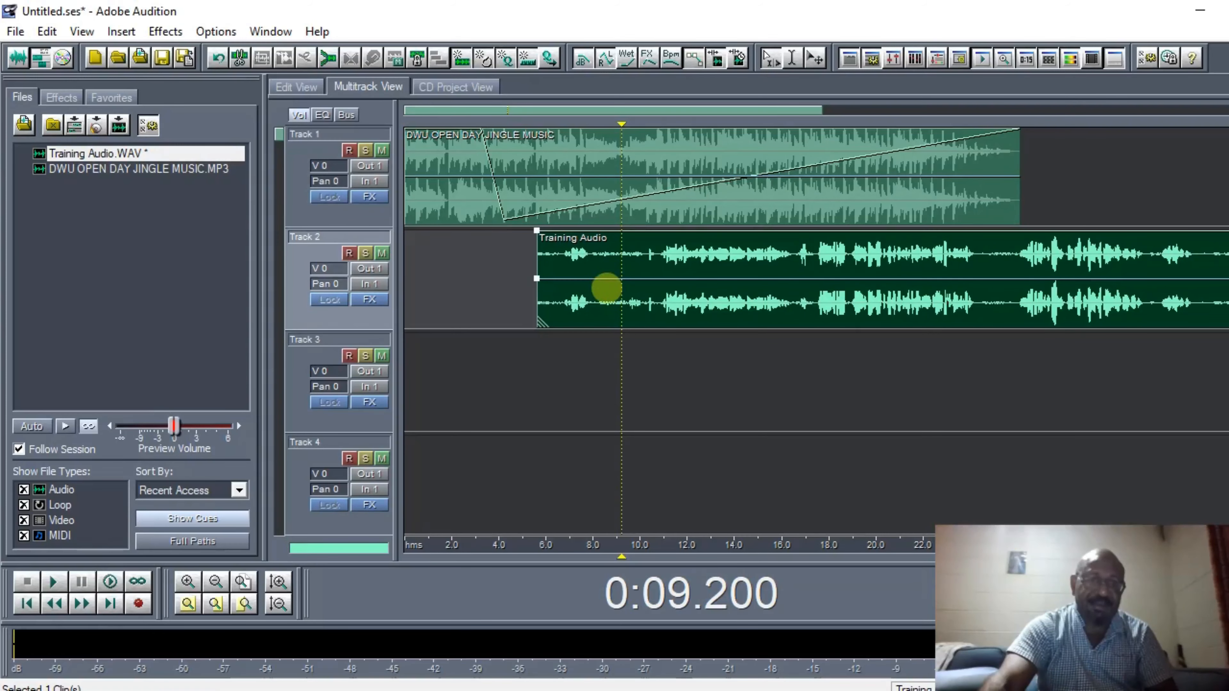
pyautogui.moveTo(606, 289); pyautogui.dragTo(553, 288)
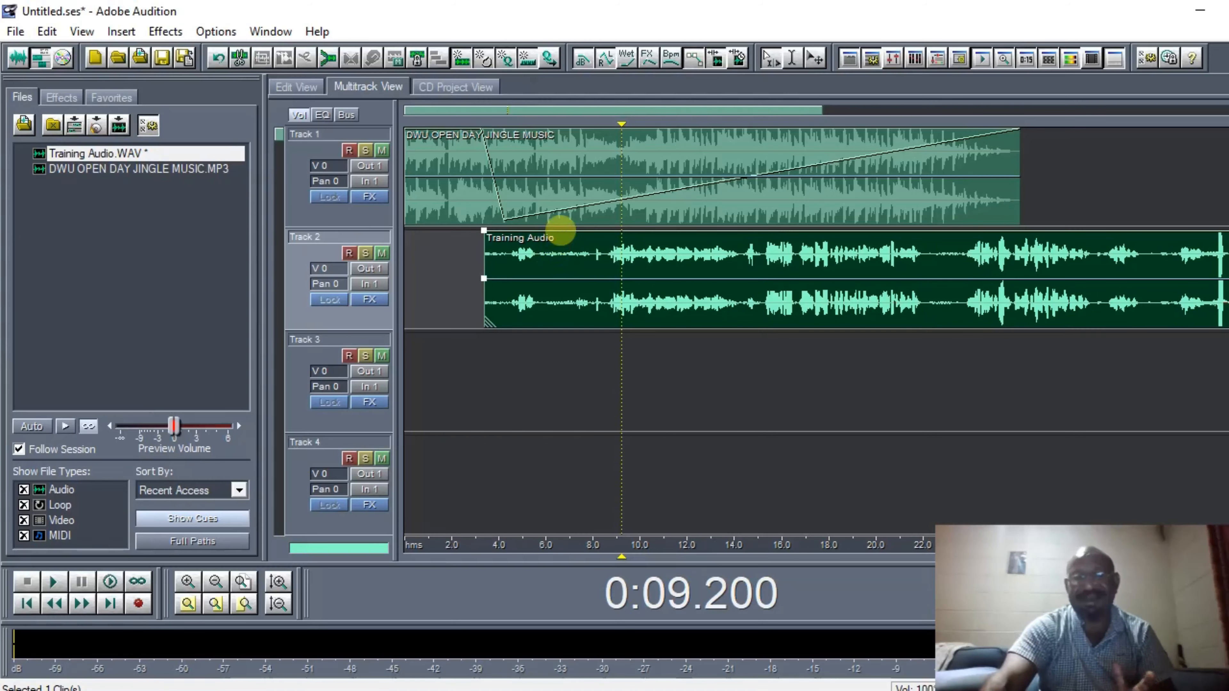
# - Hold the jingle's volume envelope low until about 14.3 s and raise it back to full volume at about 15 s
pyautogui.click(570, 189)
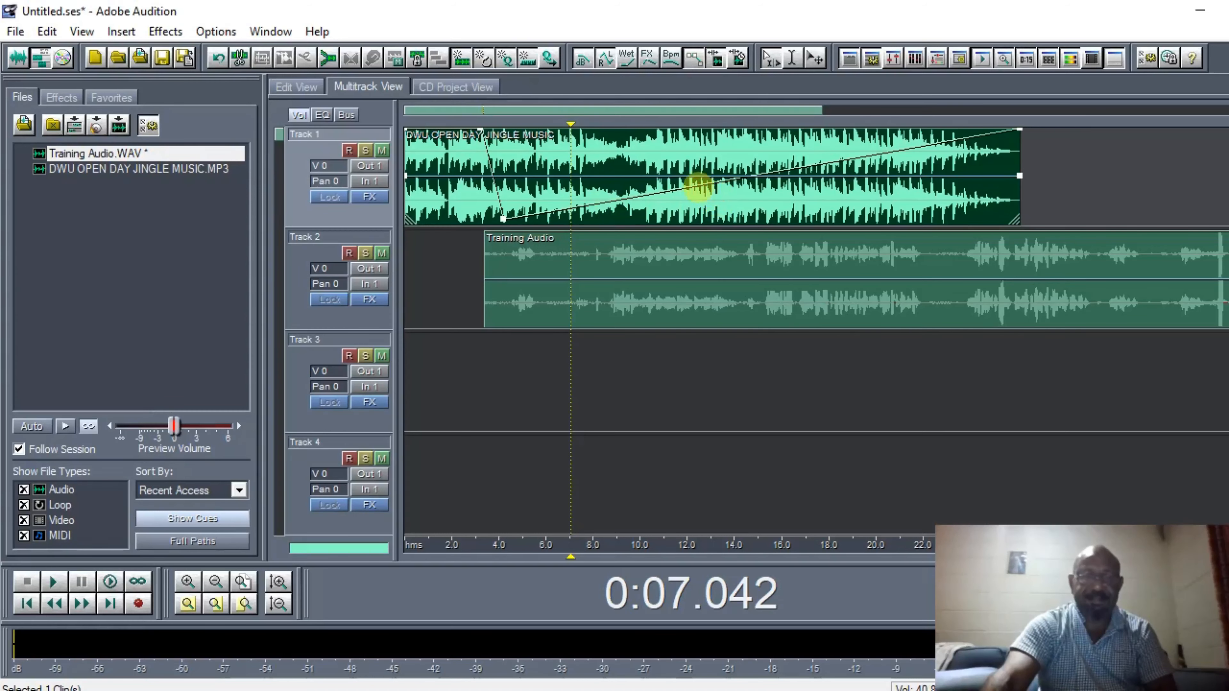
pyautogui.moveTo(697, 186); pyautogui.dragTo(760, 221)
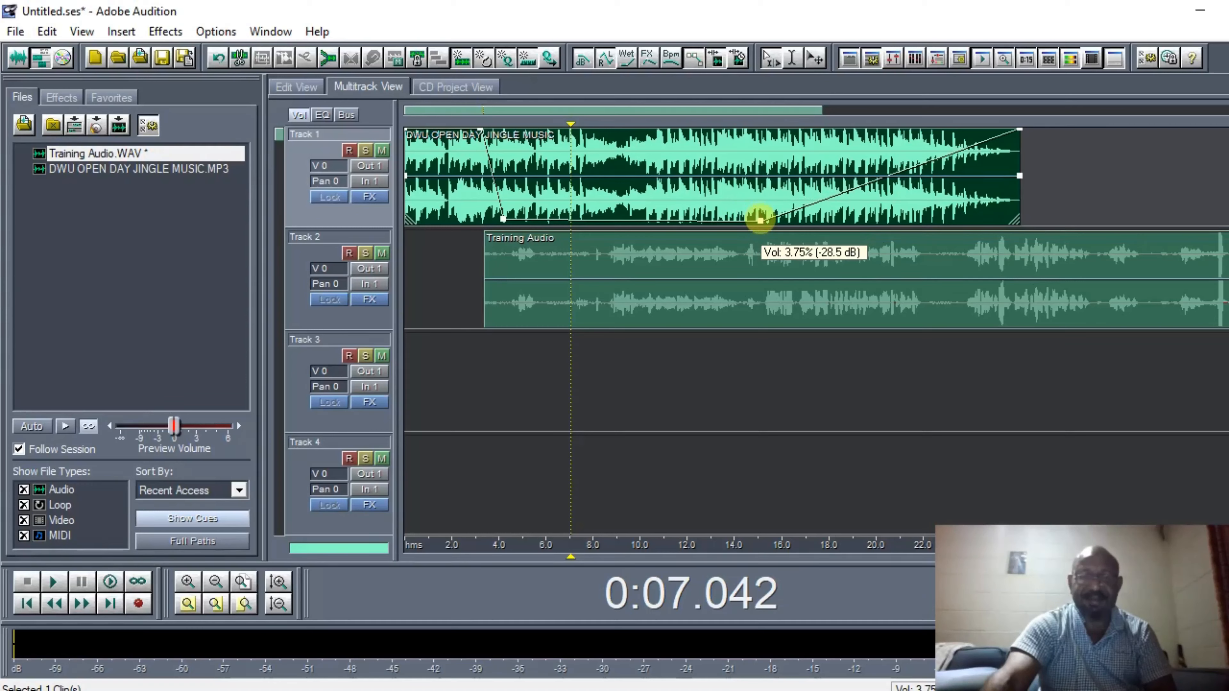
pyautogui.moveTo(760, 220); pyautogui.dragTo(741, 220)
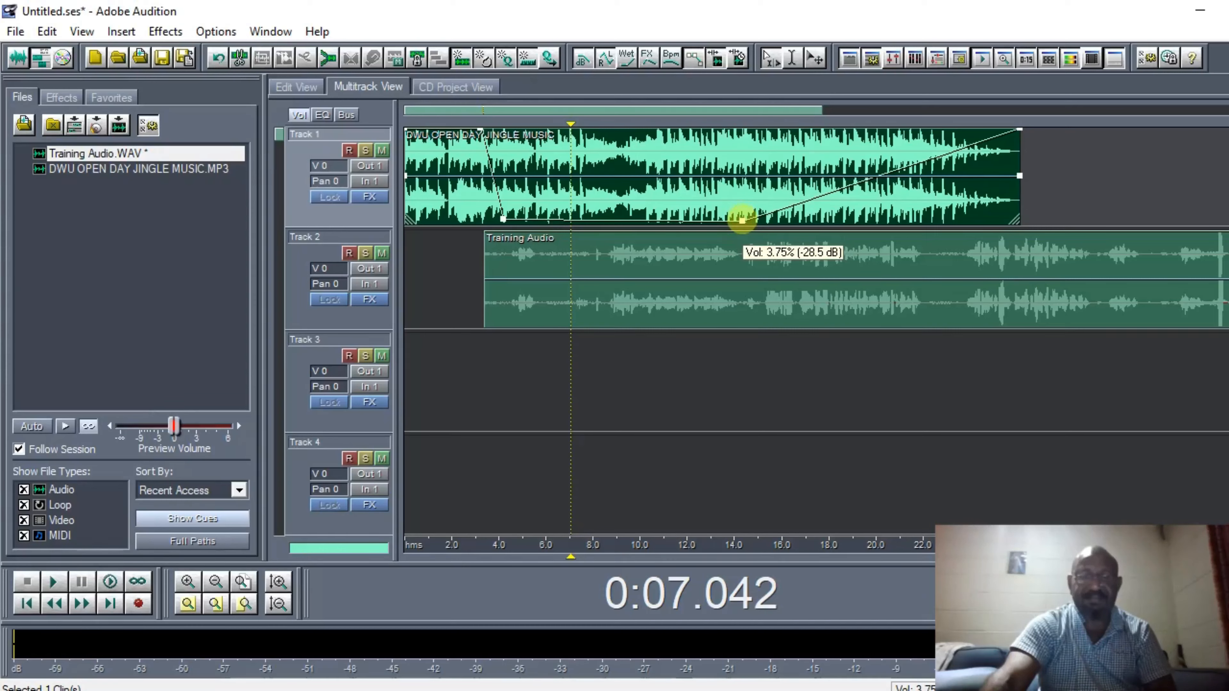
pyautogui.moveTo(742, 220); pyautogui.dragTo(741, 219)
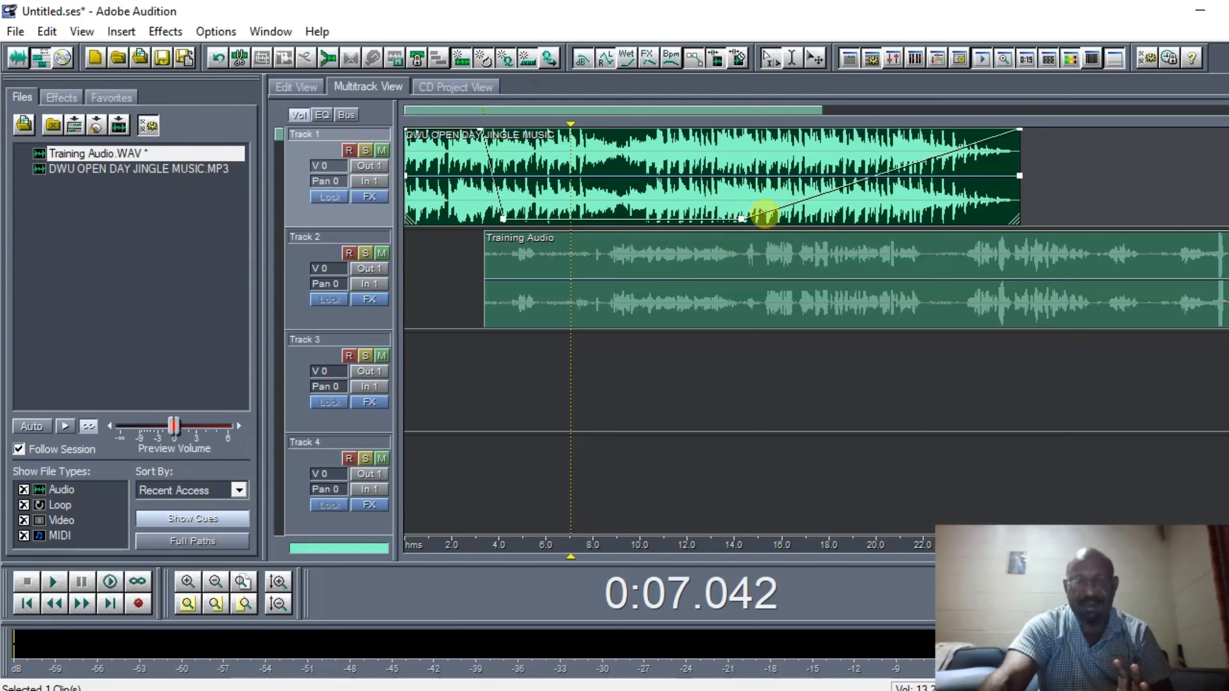
pyautogui.moveTo(765, 214); pyautogui.dragTo(757, 125)
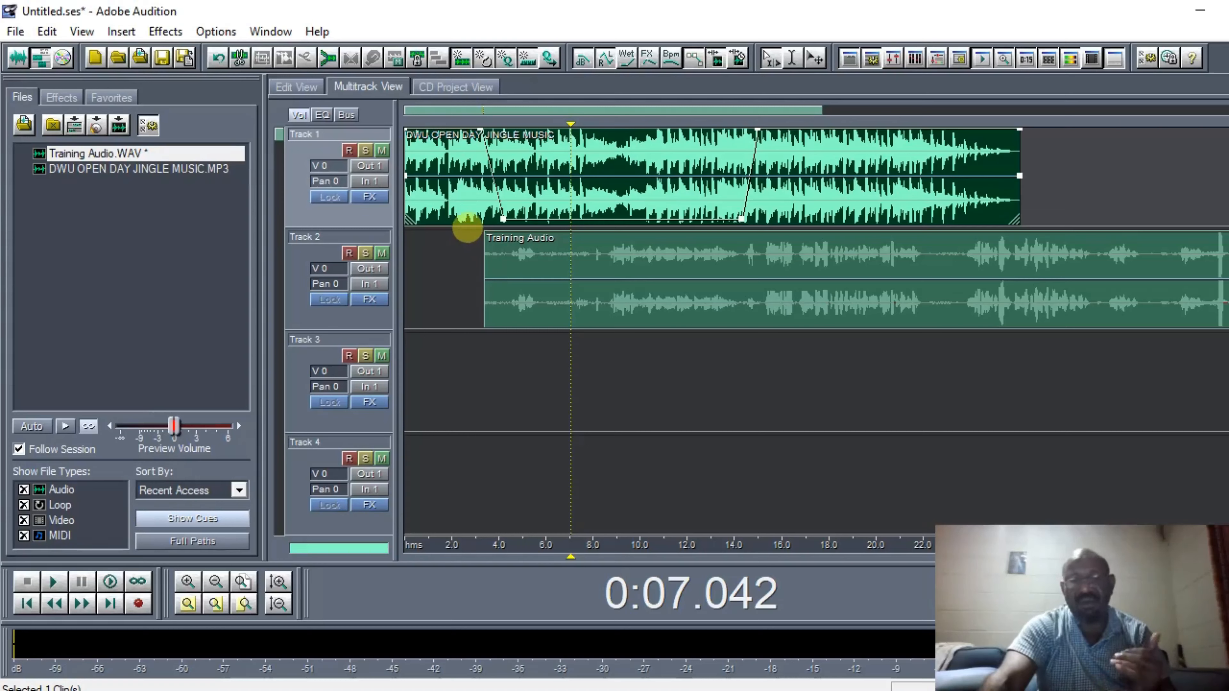
# - Play the mix from 0:00 past the 15 s mark to check the jingle's volume dip under the voice
pyautogui.click(466, 227)
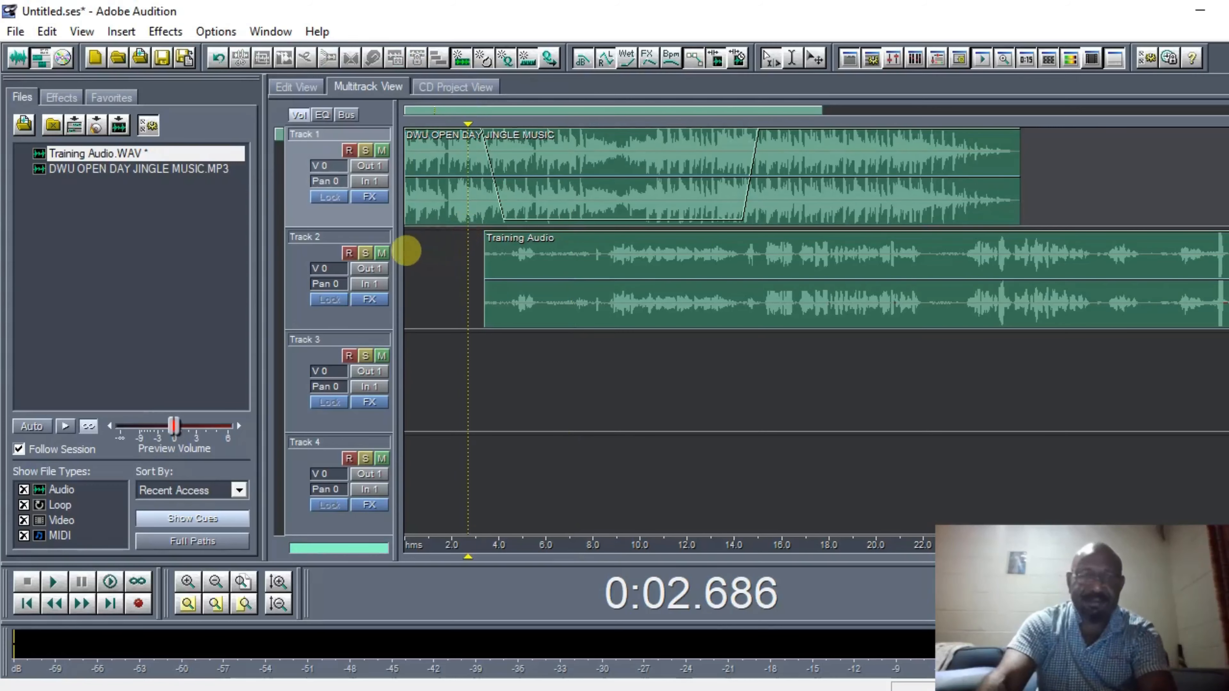
pyautogui.click(407, 254)
pyautogui.press('space')
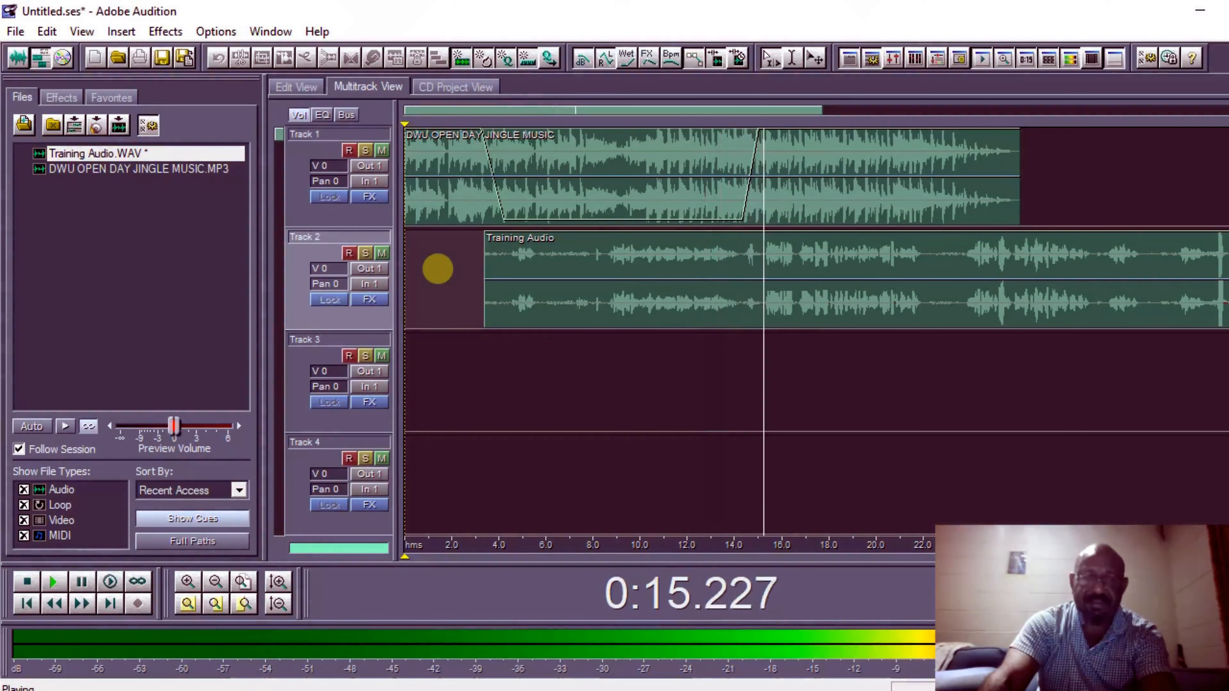
pyautogui.press('space')
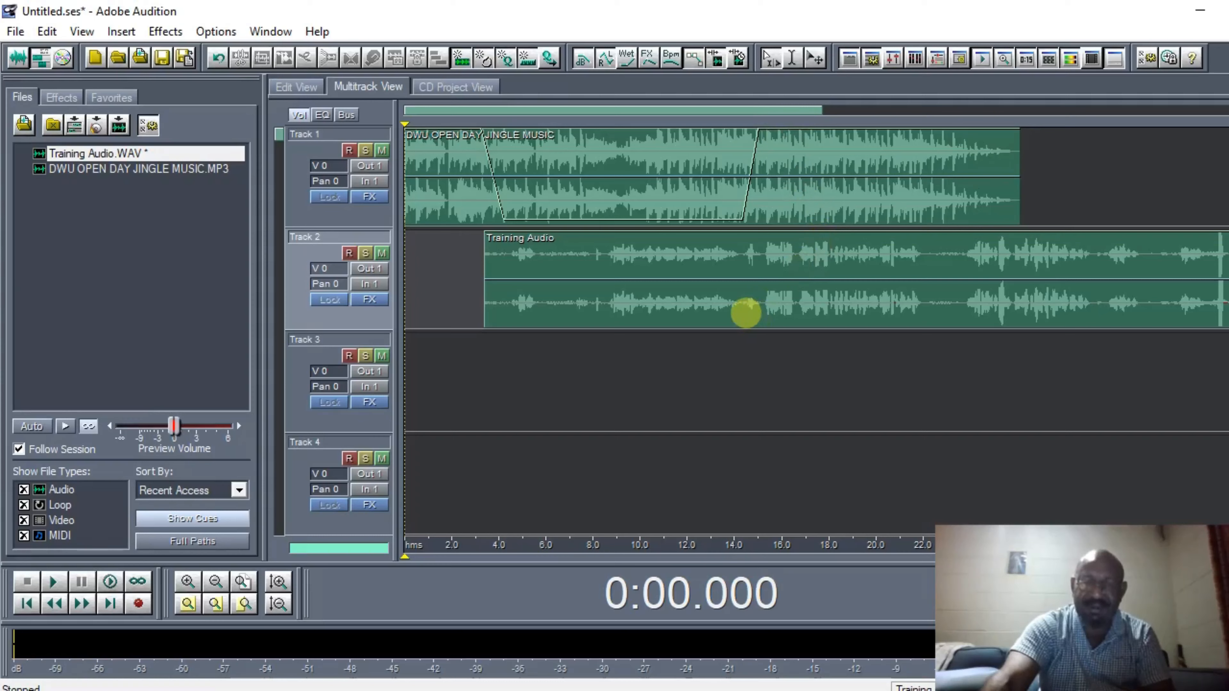
# - Split the Training Audio clip on Track 2 at 0:14.410 and select its second part
pyautogui.click(746, 312)
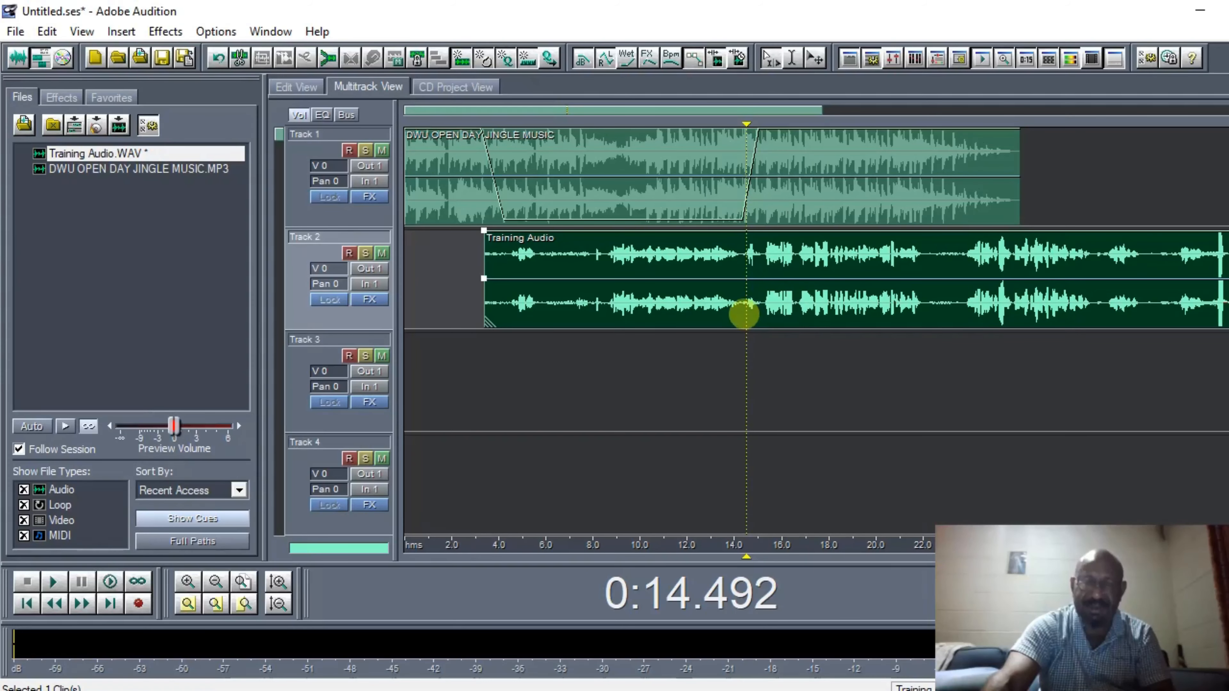
pyautogui.click(744, 311)
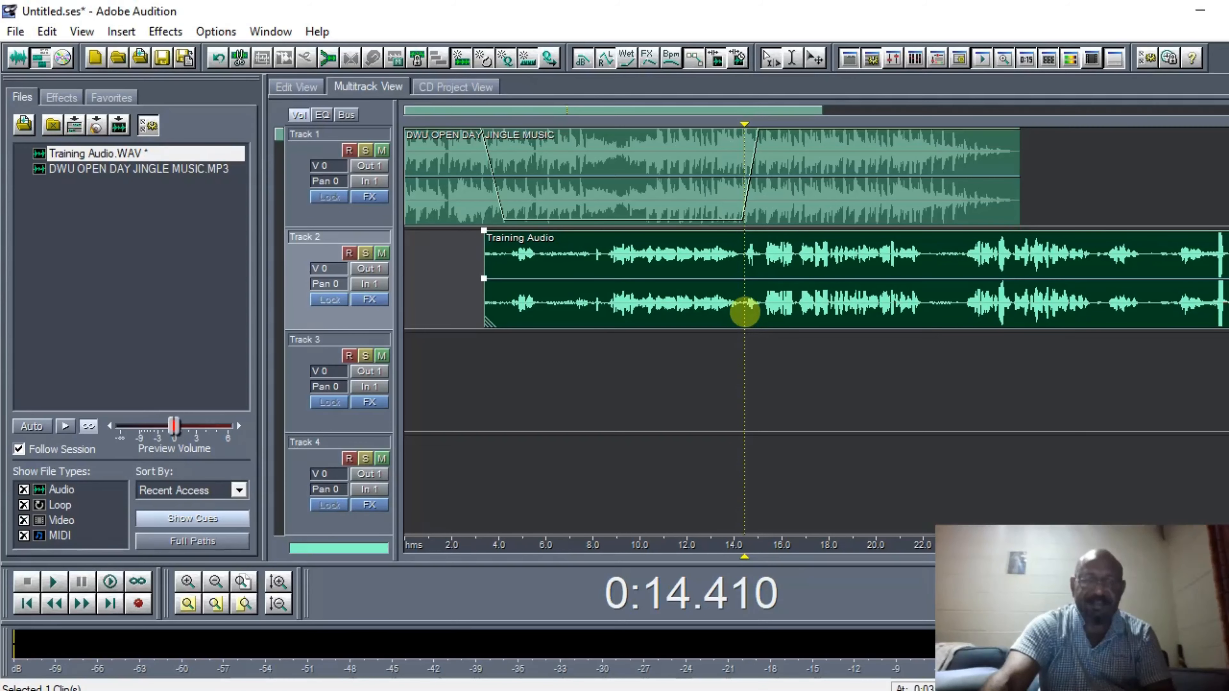
pyautogui.rightClick(744, 312)
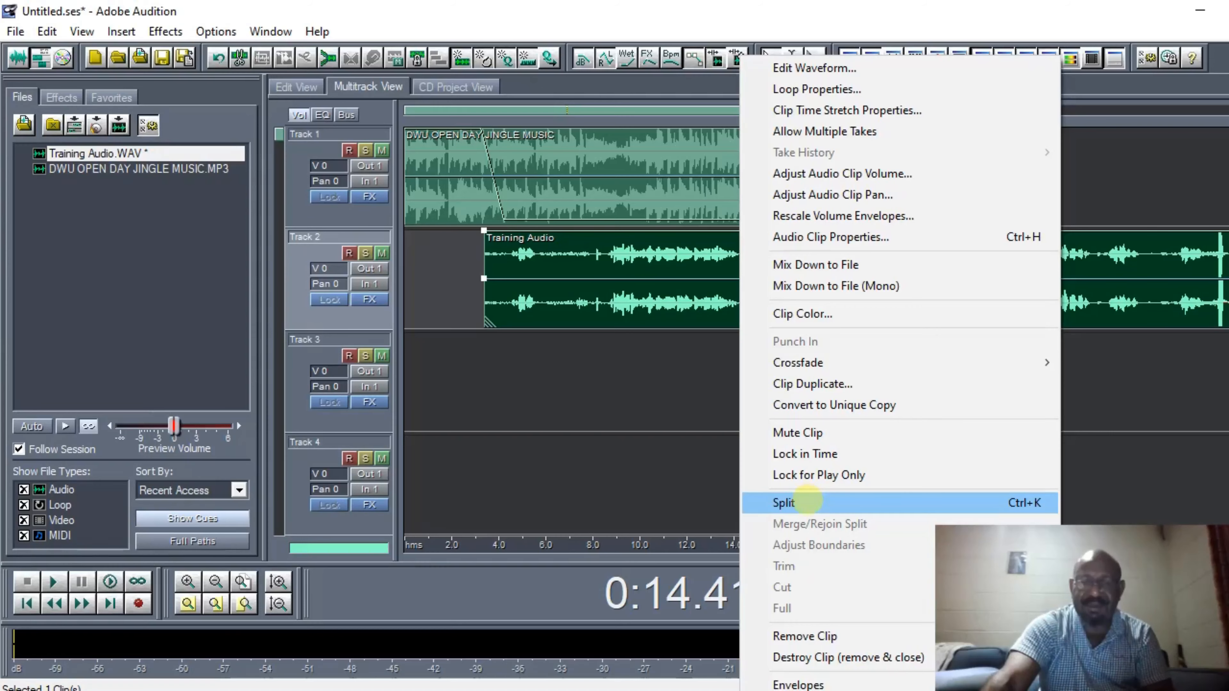
pyautogui.click(807, 502)
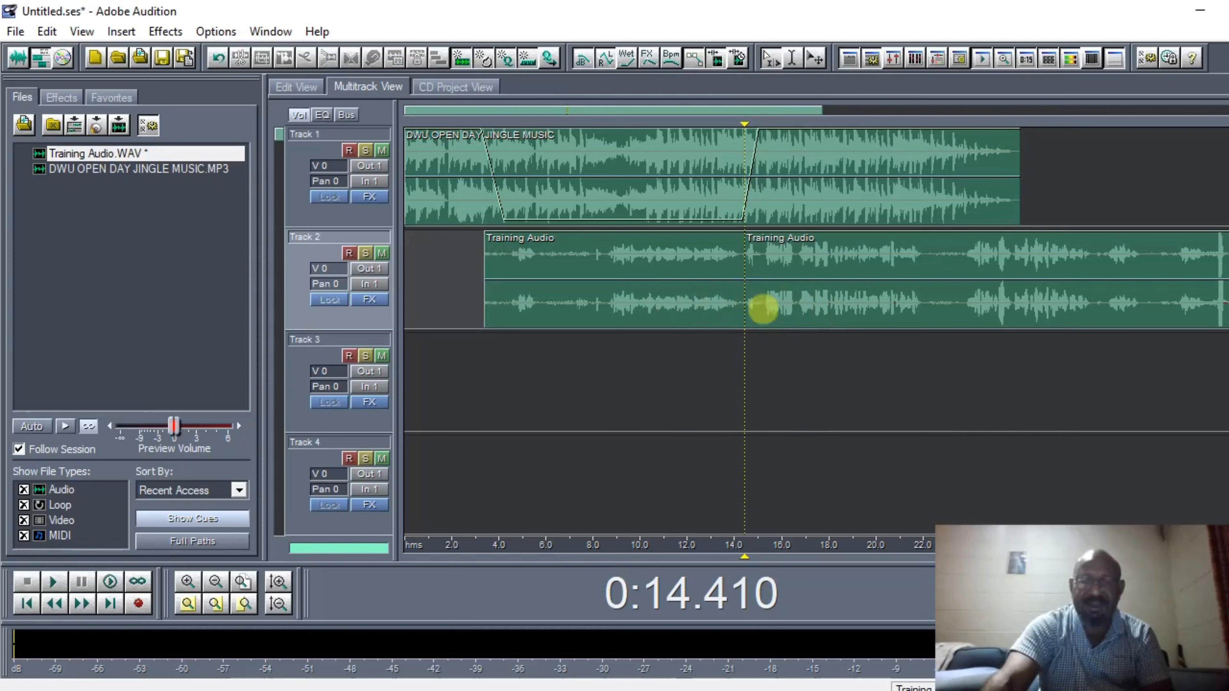
pyautogui.click(810, 303)
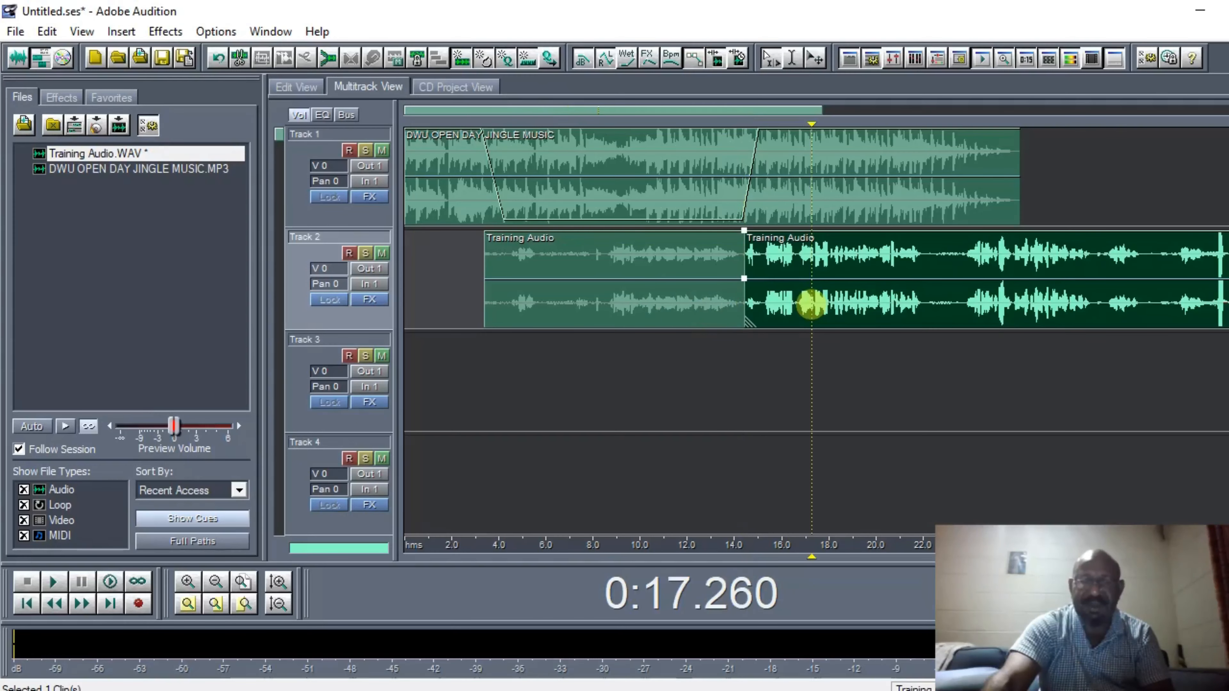
pyautogui.click(649, 299)
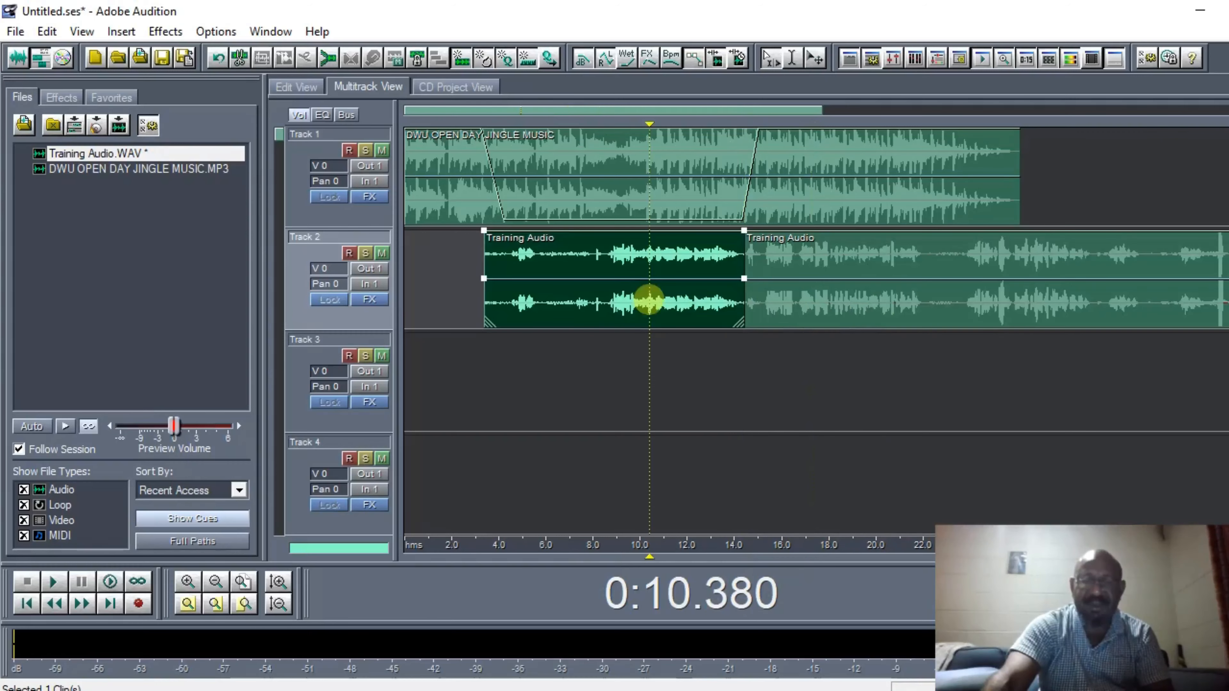
pyautogui.click(834, 304)
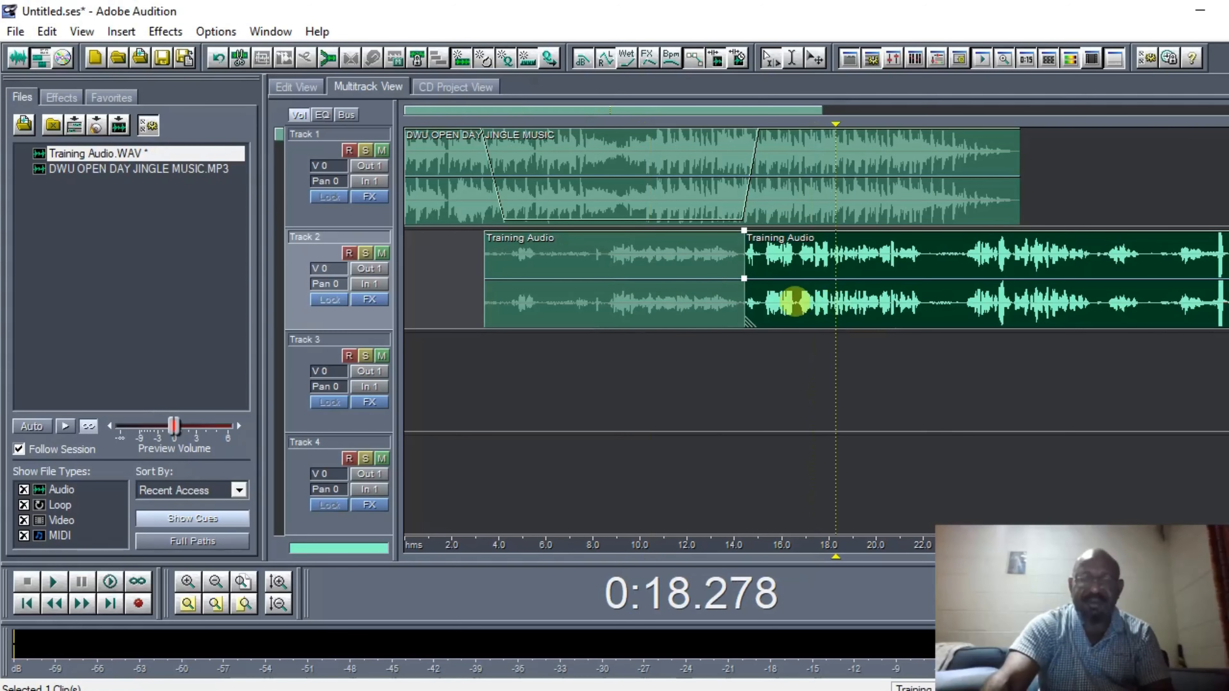
# - Move the second voice part to start at about 16 s and dip the jingle's volume envelope from about 16.4 s to near silence at 17.5 s
pyautogui.moveTo(793, 302); pyautogui.dragTo(836, 300)
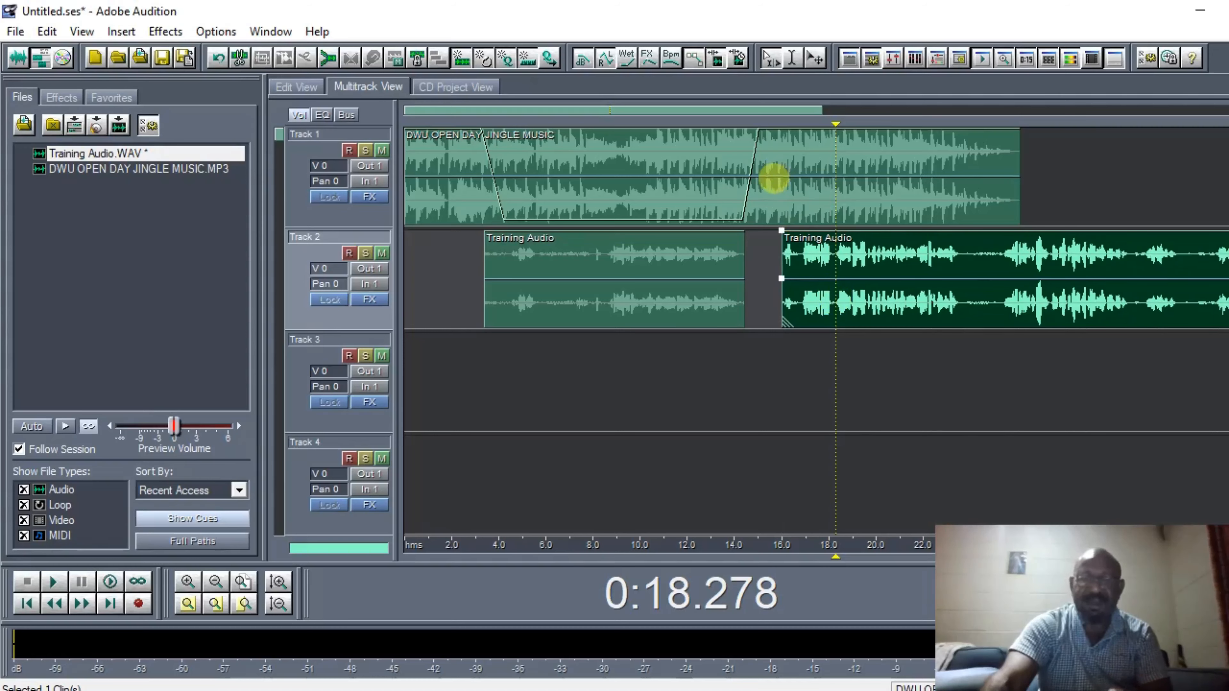
pyautogui.click(777, 183)
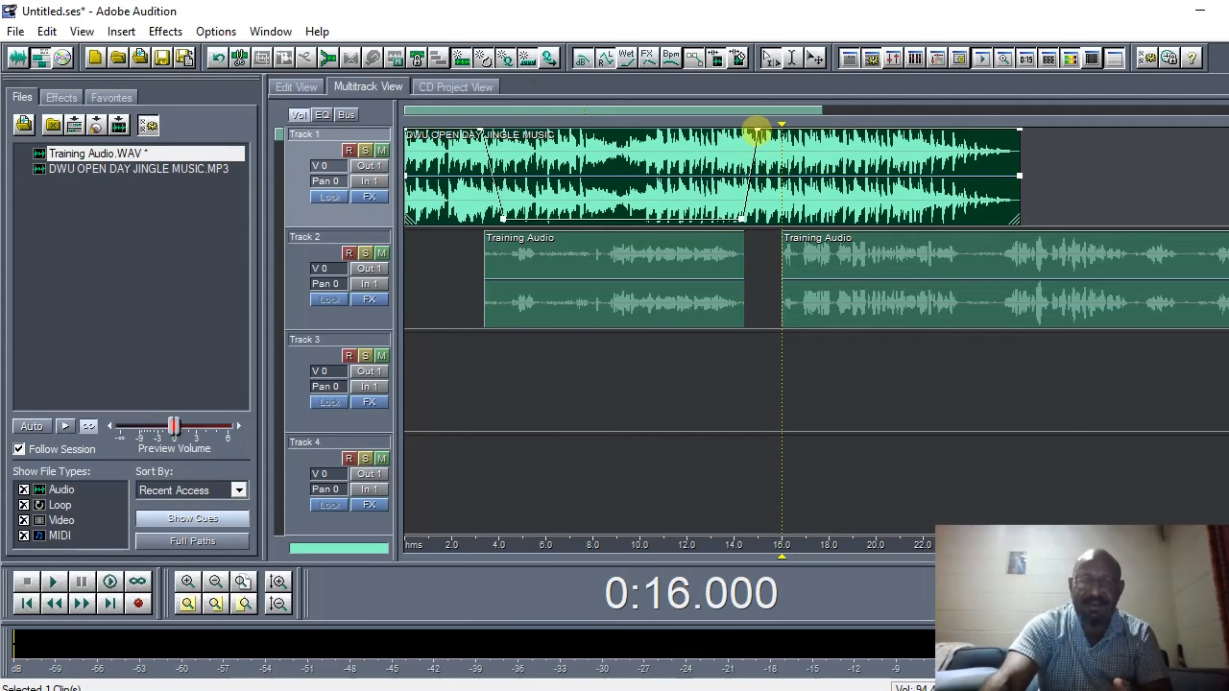
pyautogui.moveTo(757, 130); pyautogui.dragTo(758, 132)
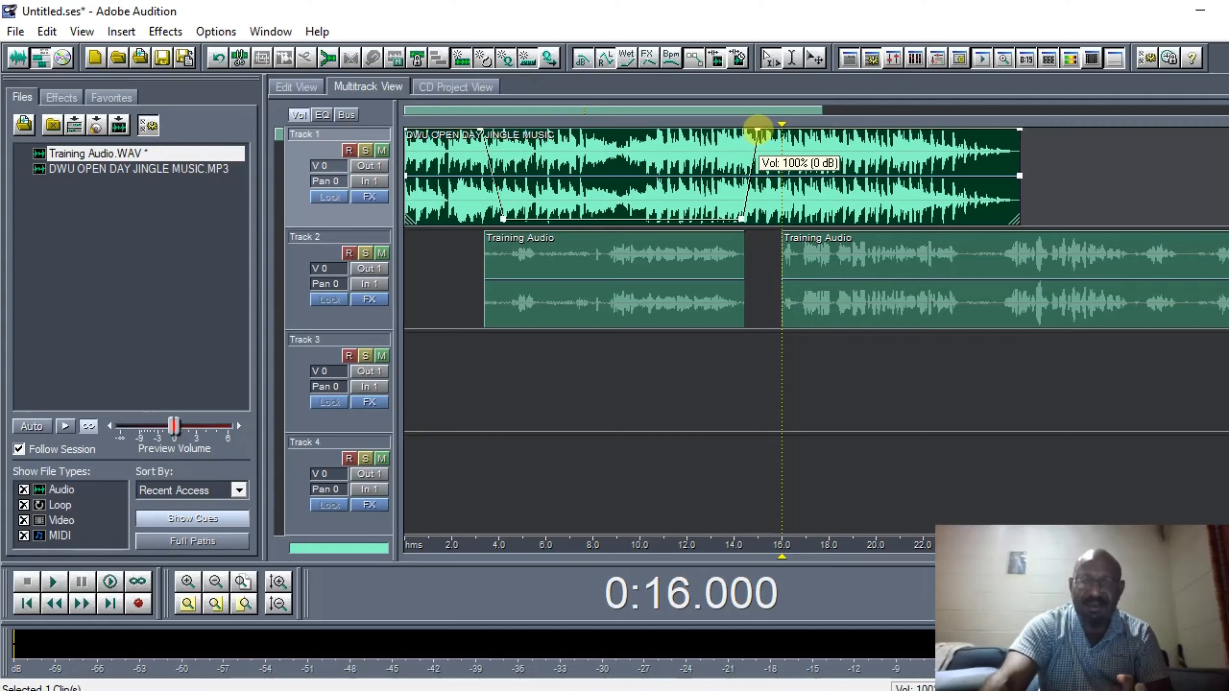
pyautogui.moveTo(757, 131); pyautogui.dragTo(757, 130)
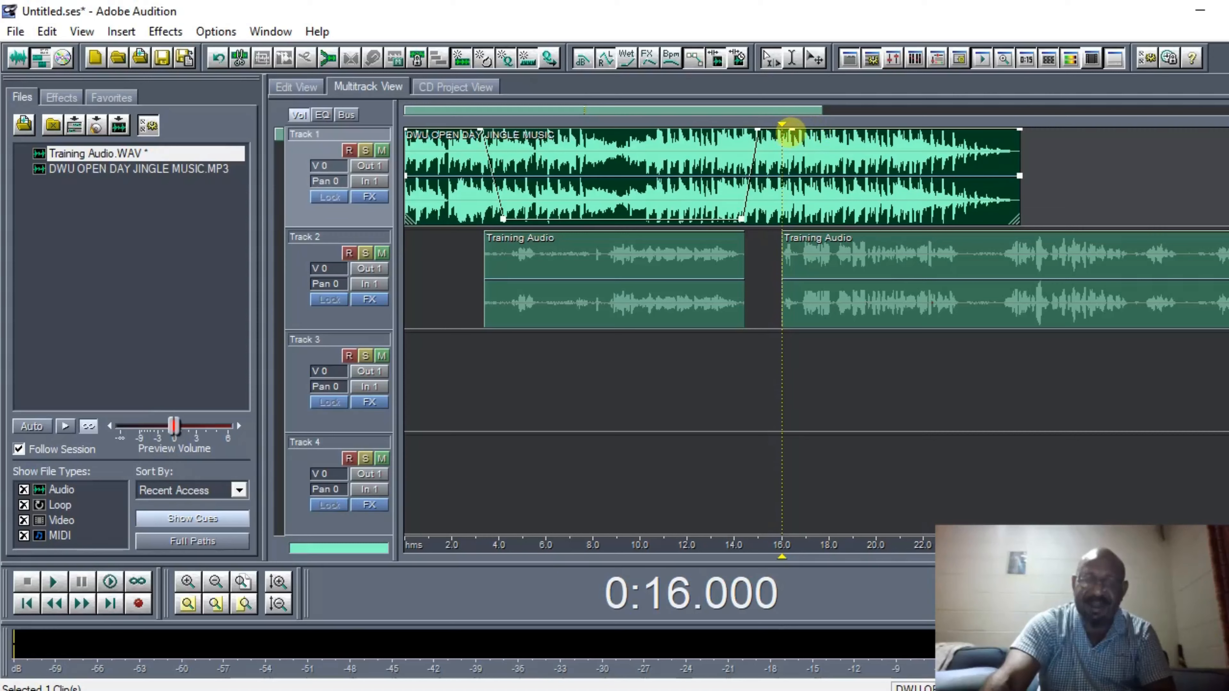
pyautogui.moveTo(811, 131); pyautogui.dragTo(816, 219)
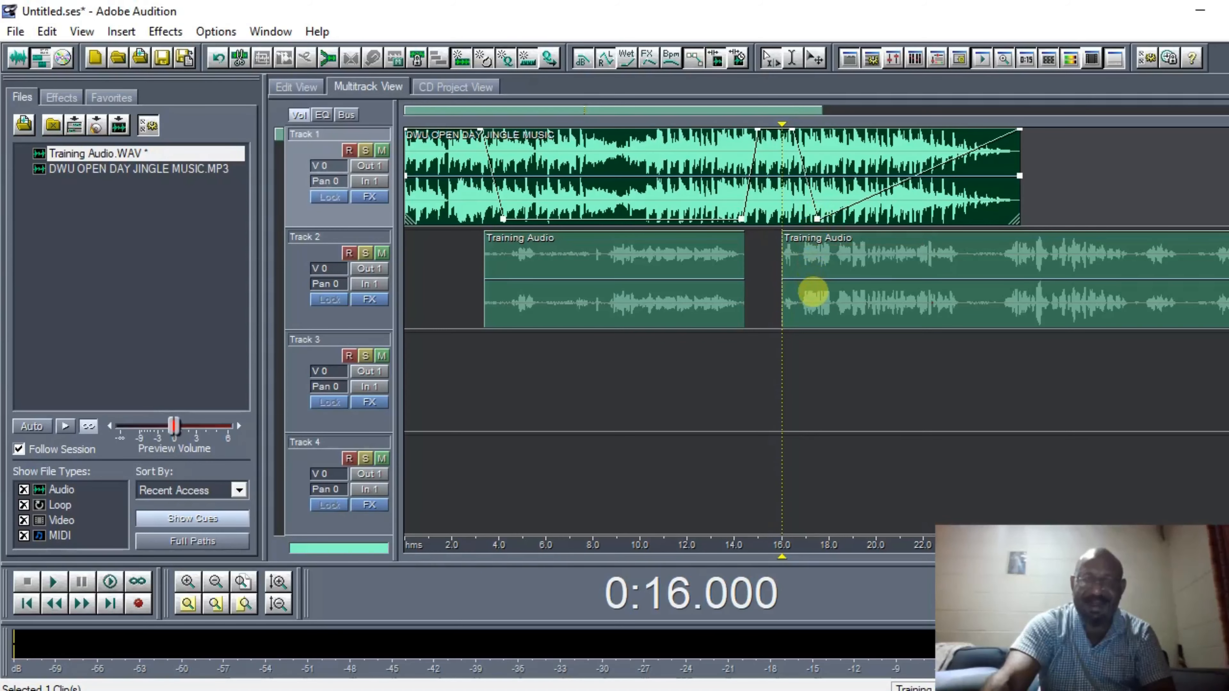
# - Move the second voice part to start at about 18 s and lower the end point of the jingle's volume envelope to near silence
pyautogui.click(813, 293)
pyautogui.moveTo(811, 296); pyautogui.dragTo(858, 296)
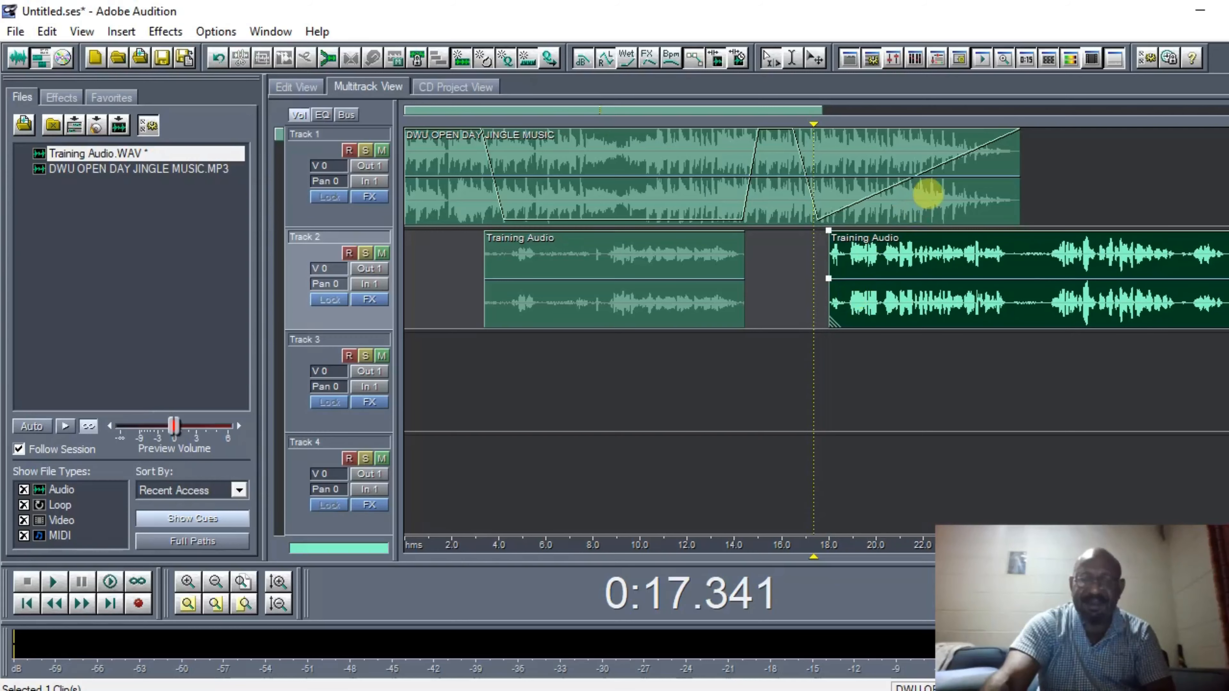
pyautogui.click(927, 194)
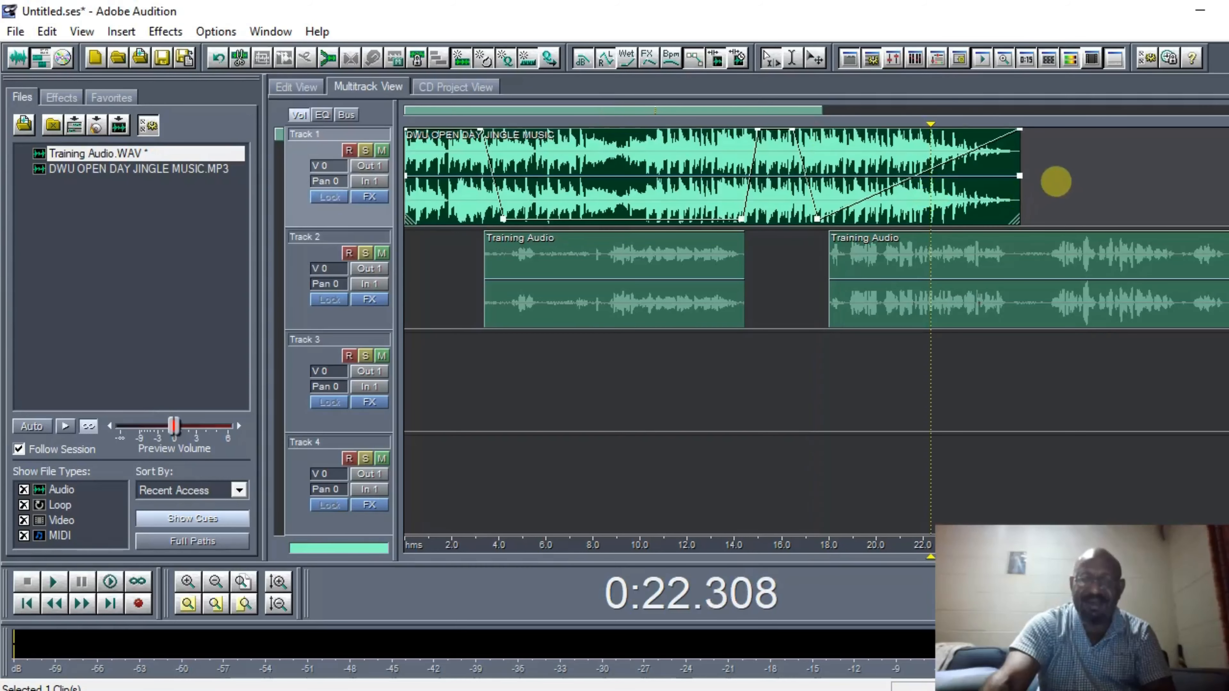
pyautogui.moveTo(1020, 130)
pyautogui.moveTo(1020, 130); pyautogui.dragTo(1020, 219)
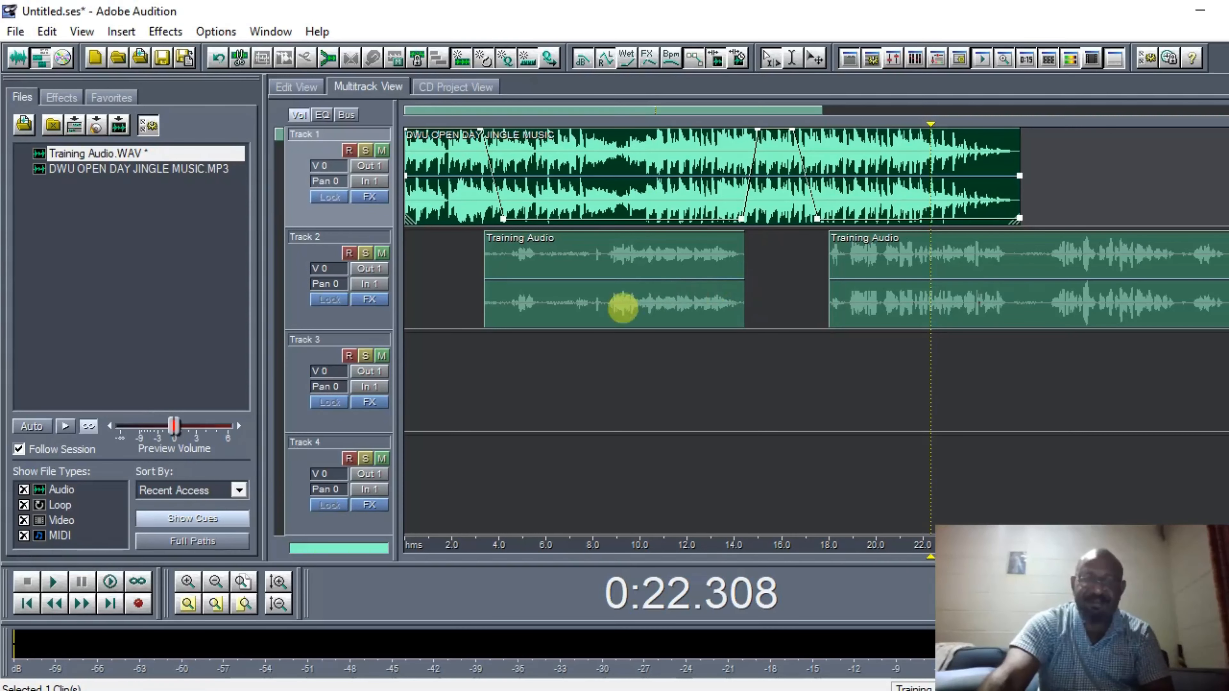
# - Play the mix from 0:00 past the 25 s mark to check the music between and under both voice parts
pyautogui.click(406, 267)
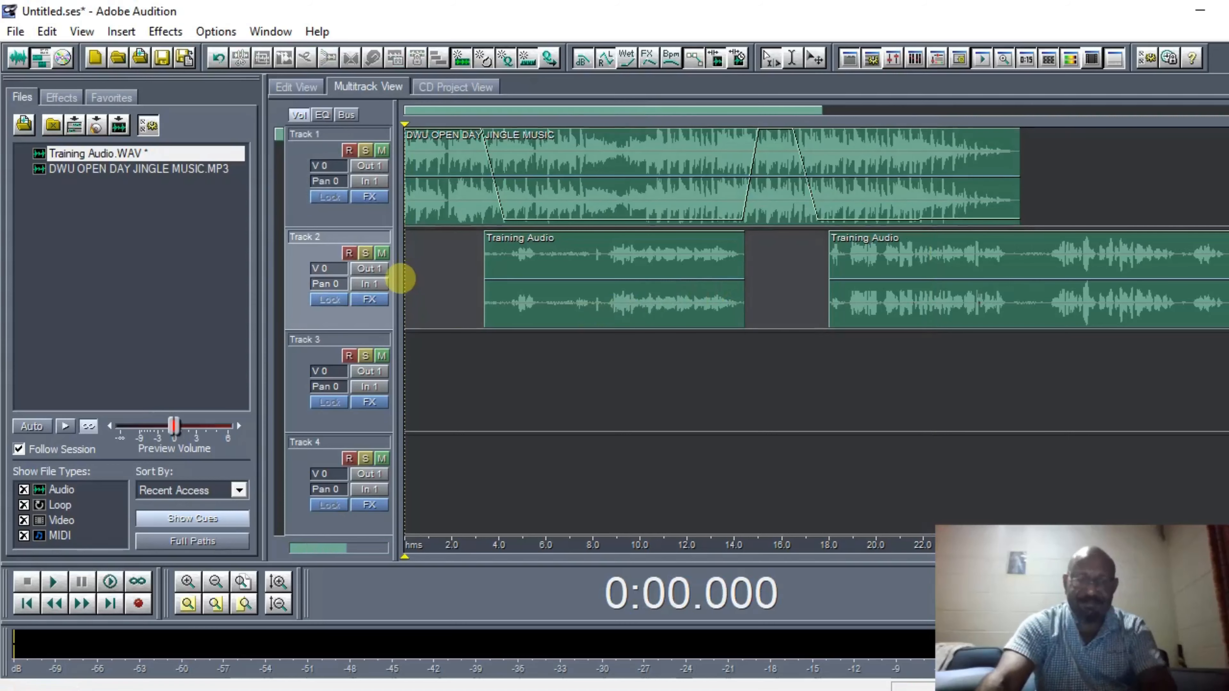
pyautogui.press('space')
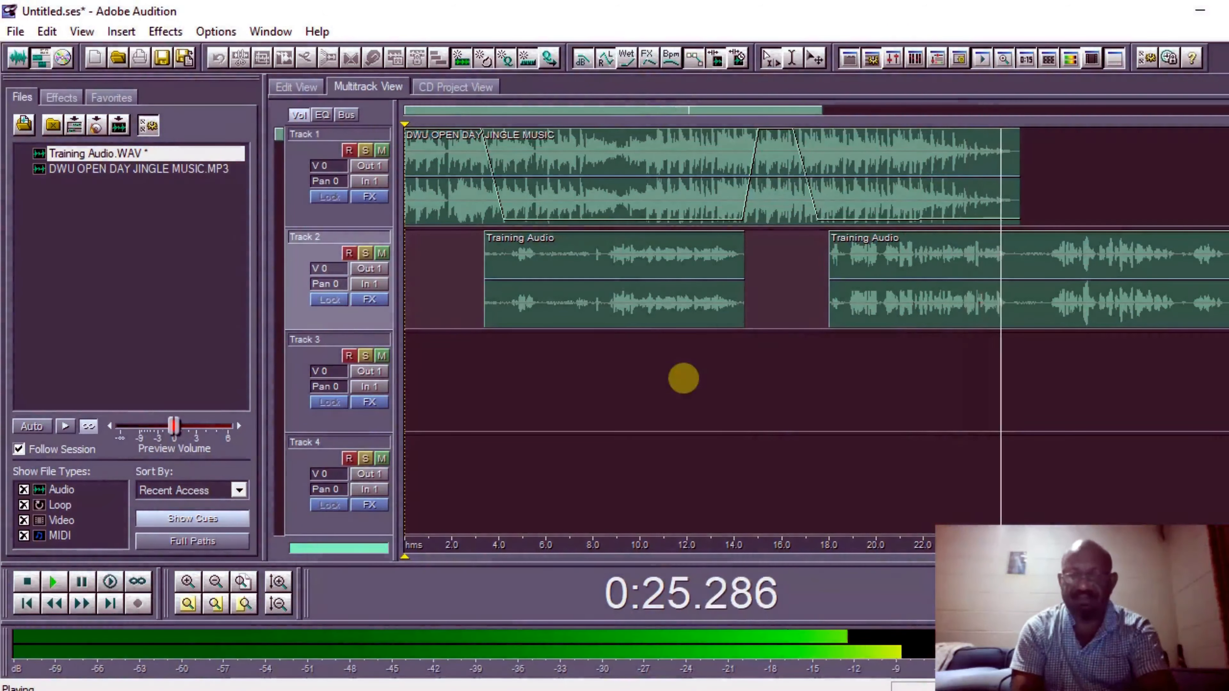
pyautogui.press('space')
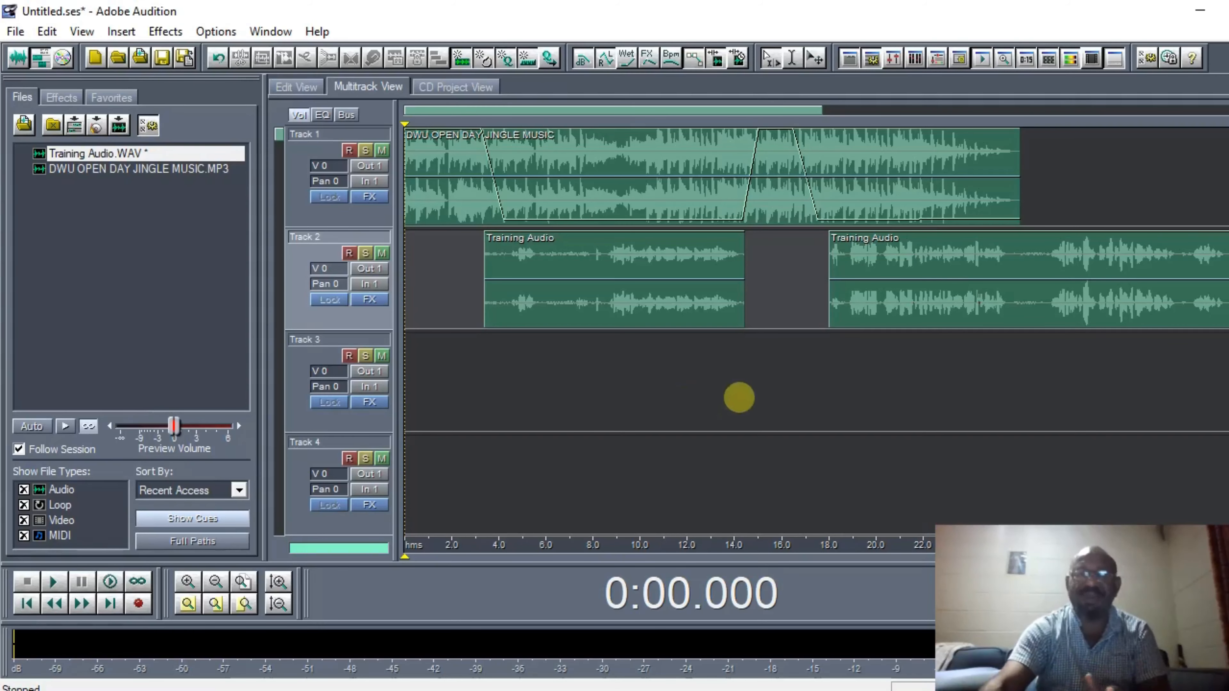
# - Add a second copy of DWU OPEN DAY JINGLE MUSIC on Track 3, starting at about 25.7 s to overlap the first jingle's end
pyautogui.moveTo(621, 107)
pyautogui.mouseDown()
pyautogui.moveTo(860, 127)
pyautogui.moveTo(608, 110)
pyautogui.mouseUp()
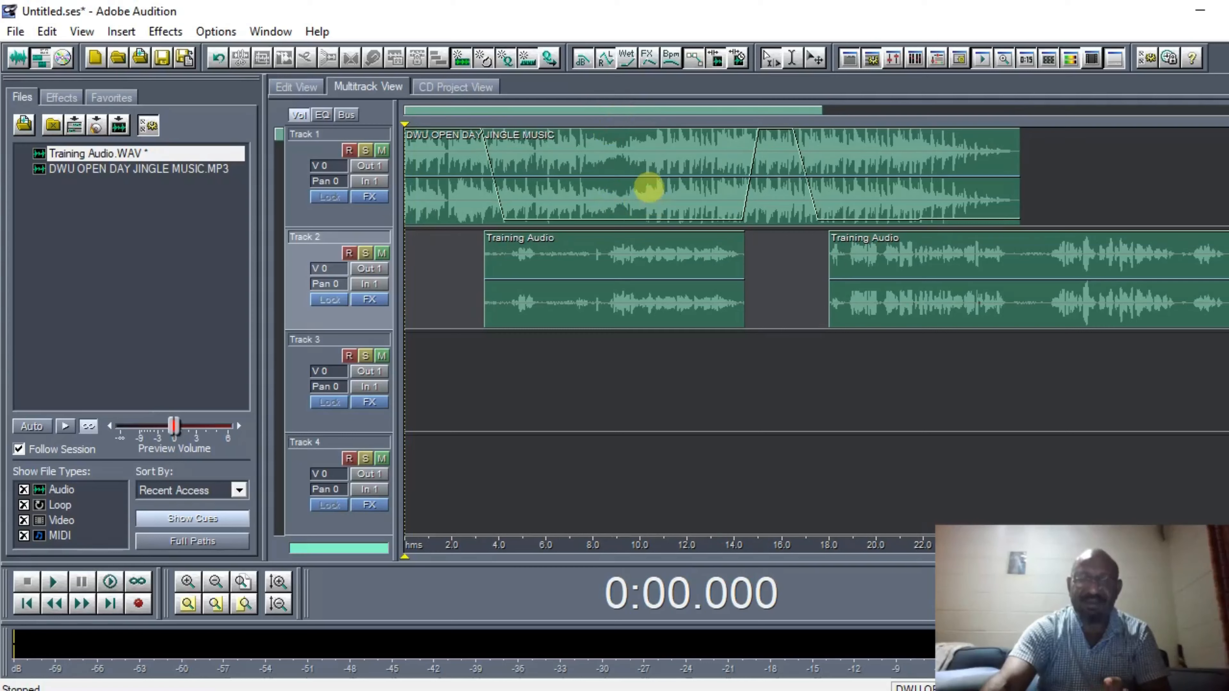
pyautogui.click(647, 187)
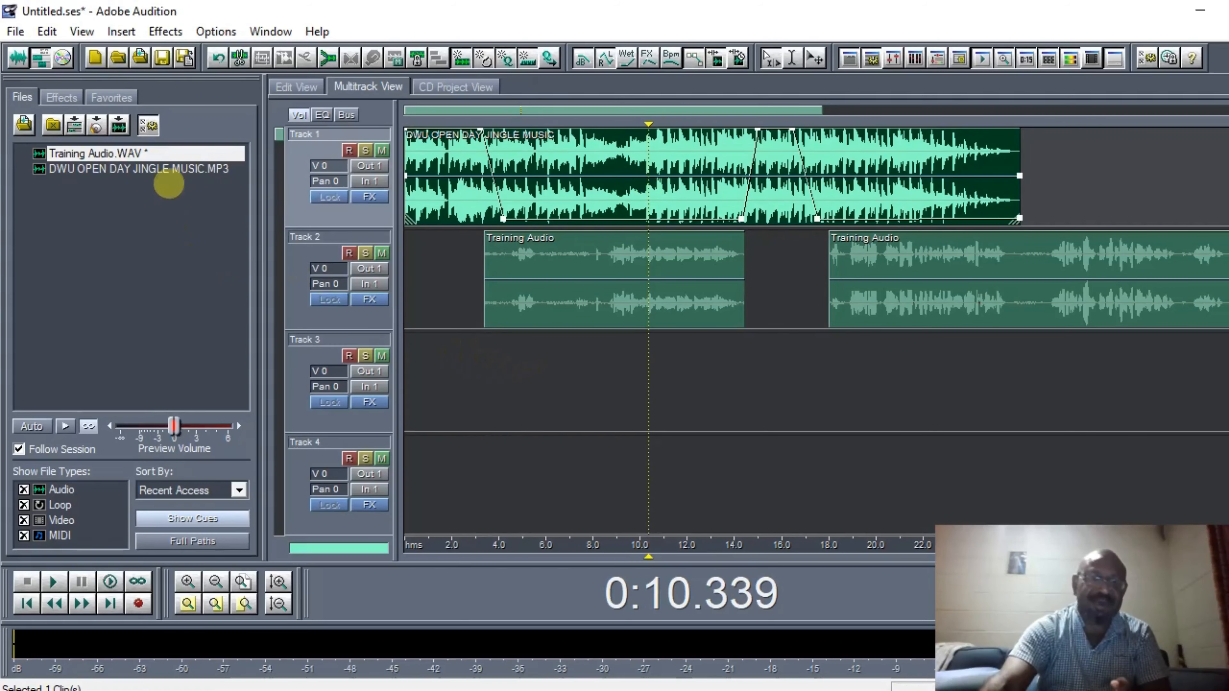
pyautogui.click(141, 170)
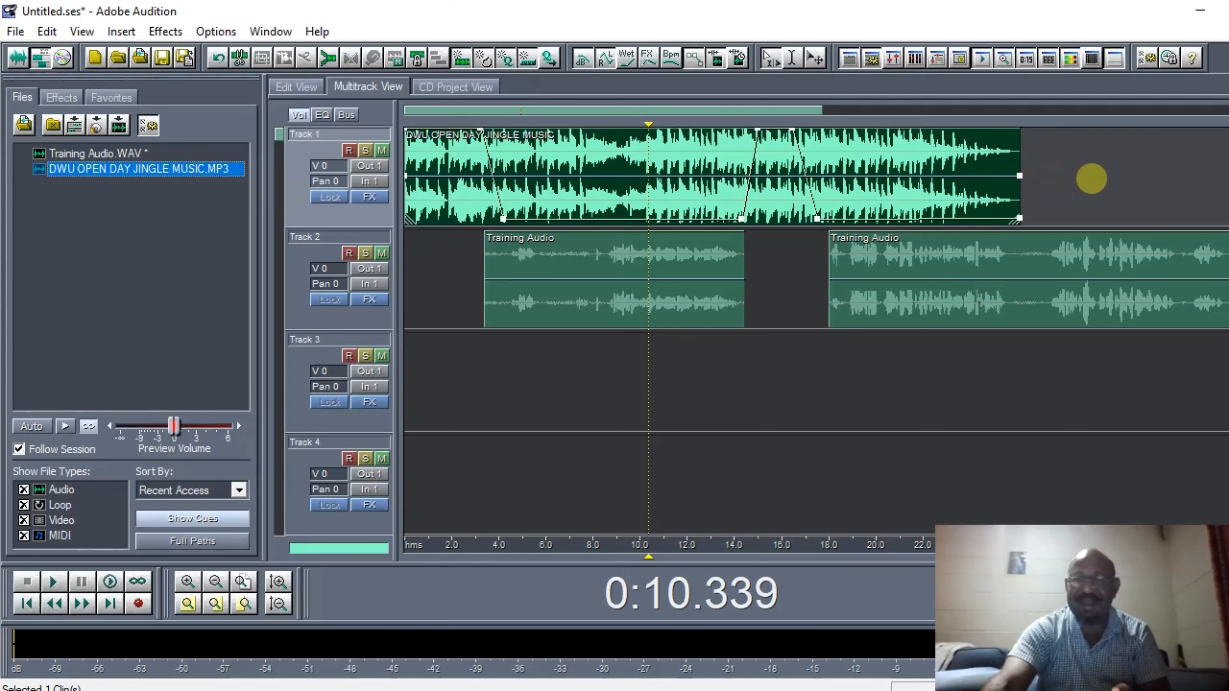
pyautogui.moveTo(1091, 179); pyautogui.dragTo(1090, 177)
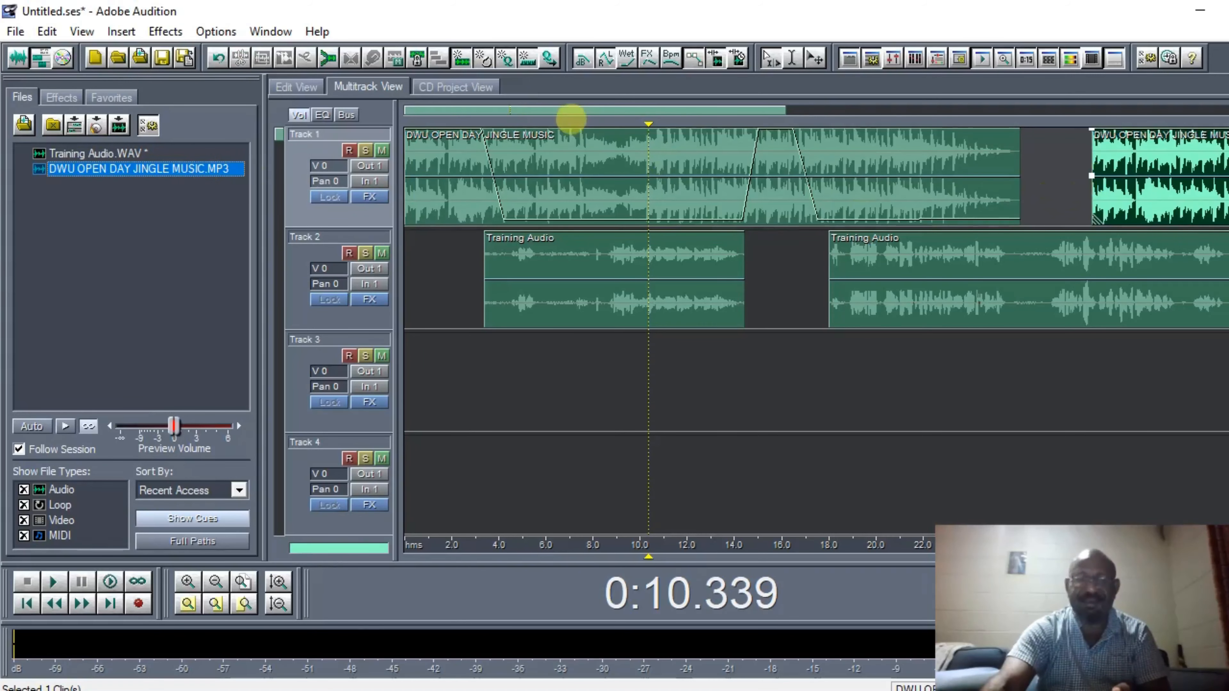
pyautogui.moveTo(564, 111); pyautogui.dragTo(709, 111)
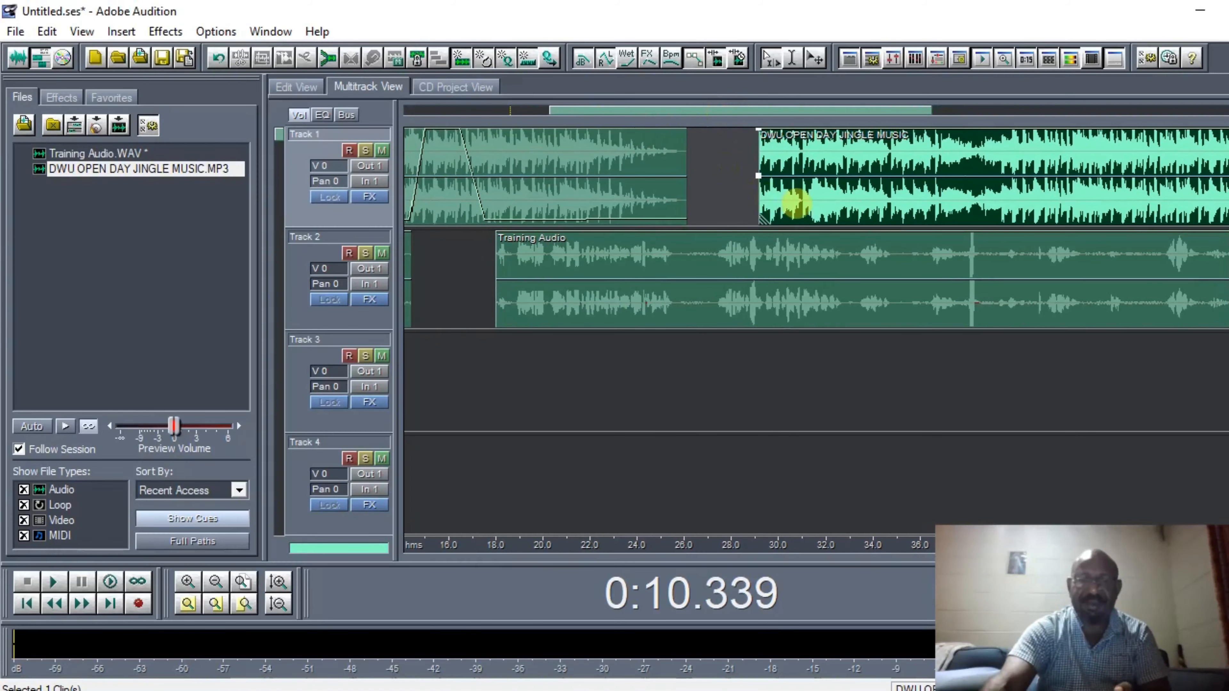
pyautogui.moveTo(797, 203); pyautogui.dragTo(747, 345)
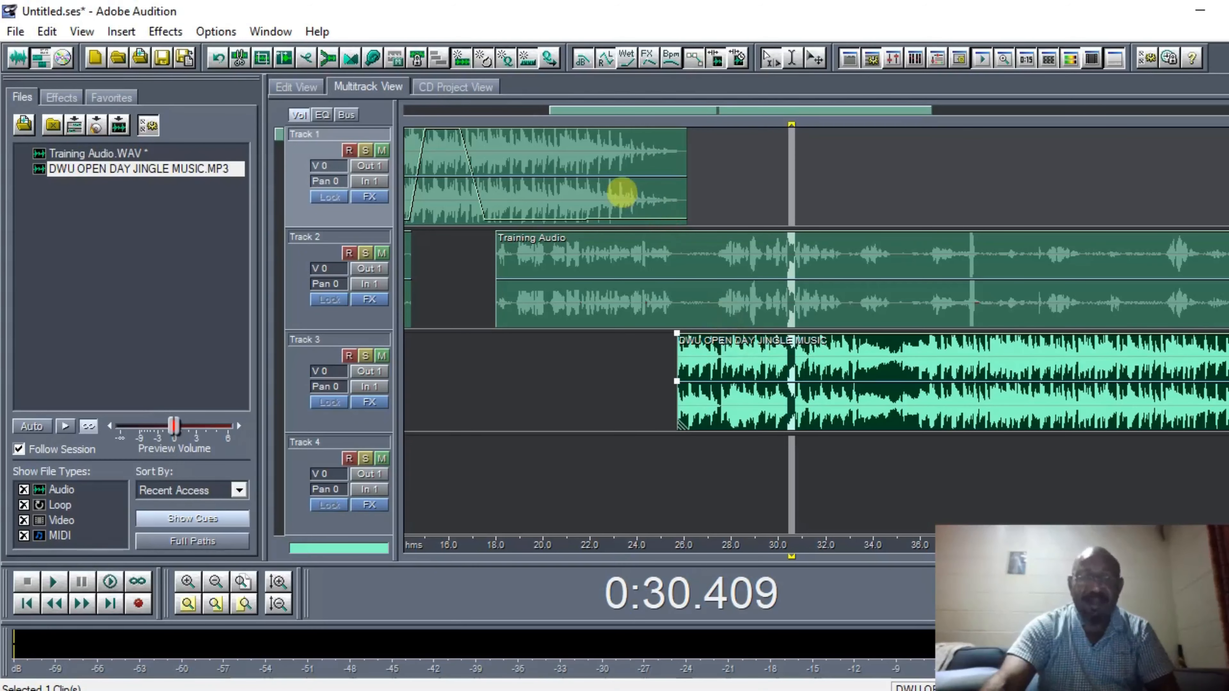
pyautogui.click(622, 194)
pyautogui.click(636, 271)
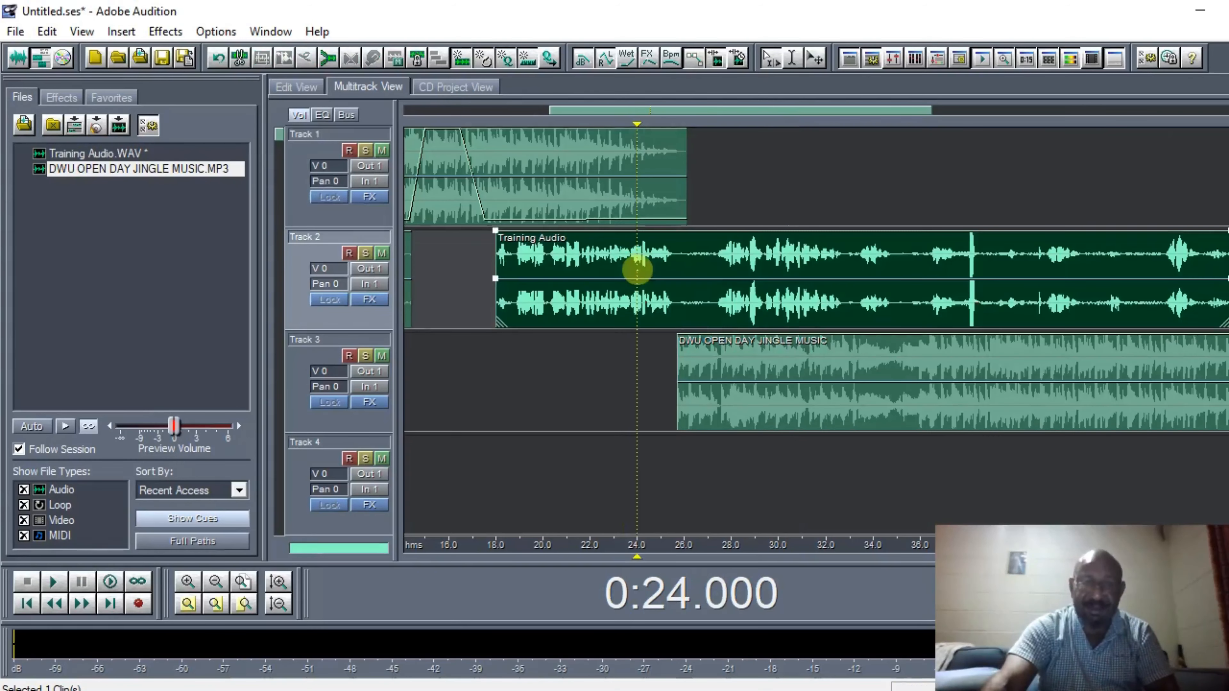
pyautogui.click(739, 386)
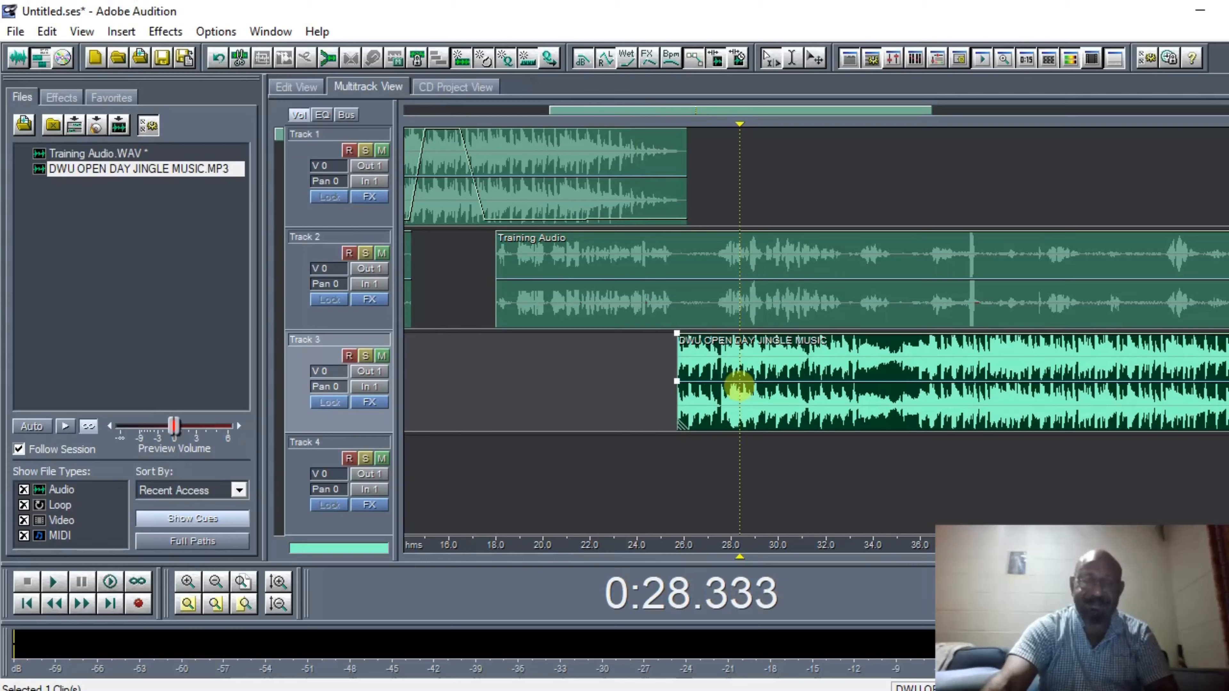
pyautogui.moveTo(771, 394)
pyautogui.mouseDown()
pyautogui.moveTo(738, 402)
pyautogui.moveTo(771, 416)
pyautogui.mouseUp()
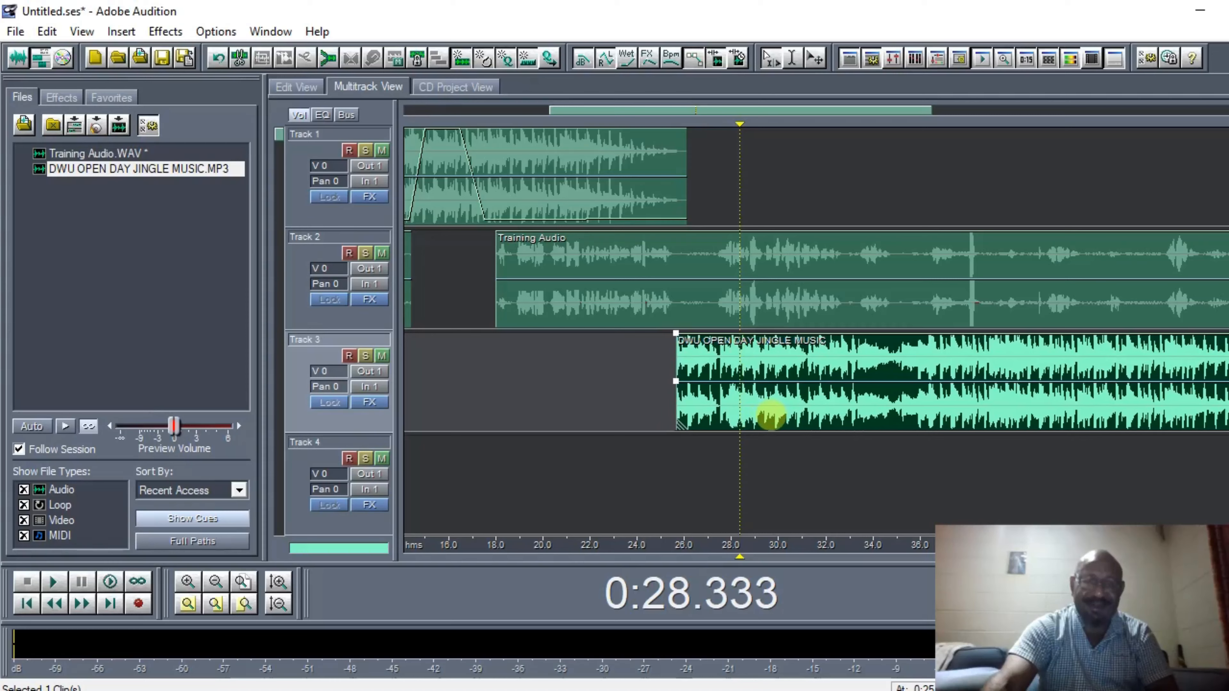
# - Split the second voice part on Track 2 at 0:26.096 and about 26.7 s, and move the last part to start at about 28.3 s
pyautogui.click(648, 292)
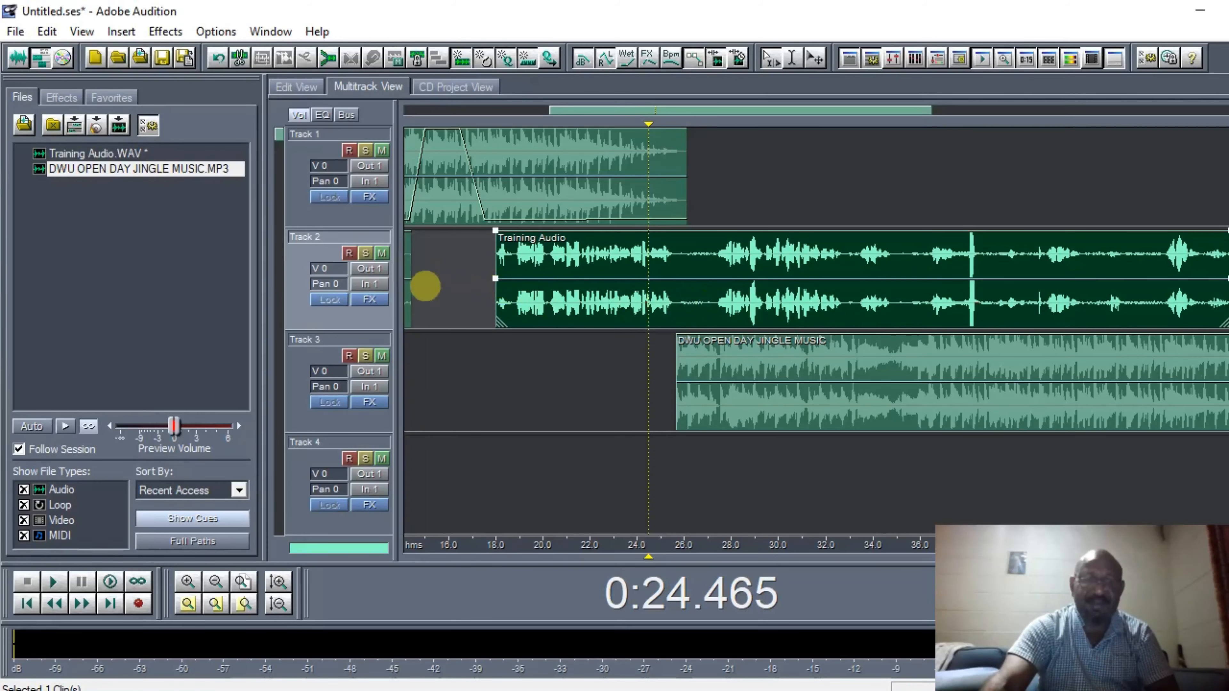
pyautogui.click(687, 309)
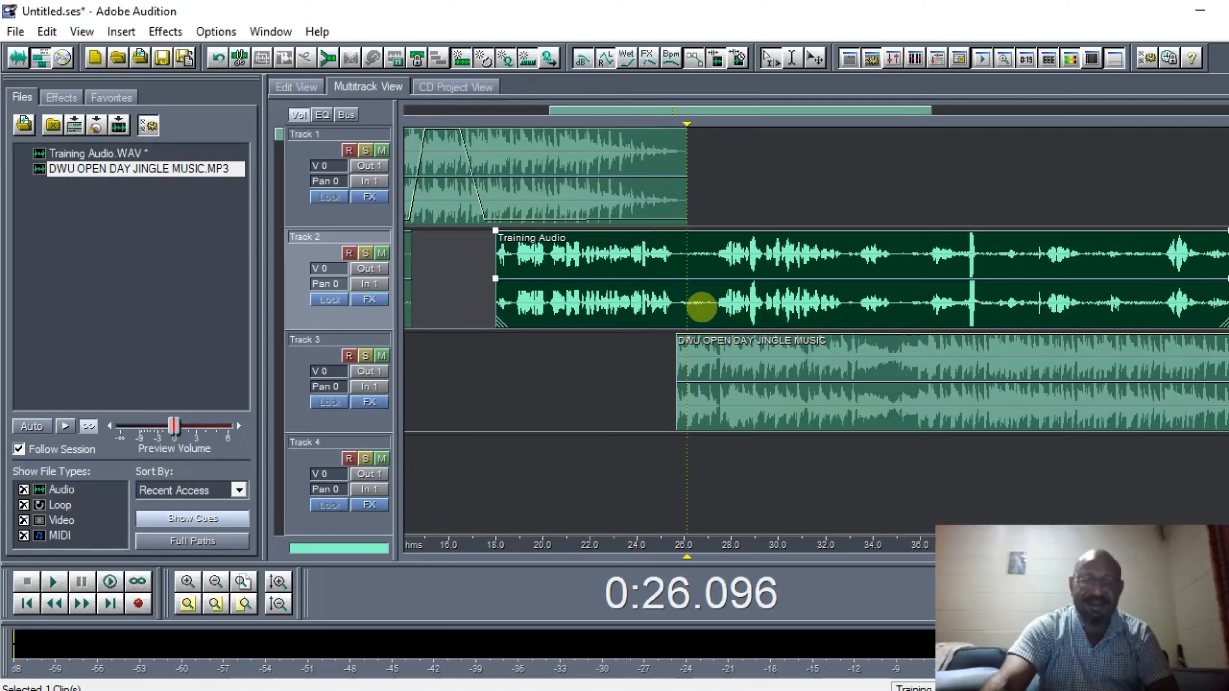
pyautogui.moveTo(701, 306); pyautogui.dragTo(688, 308)
pyautogui.rightClick(693, 306)
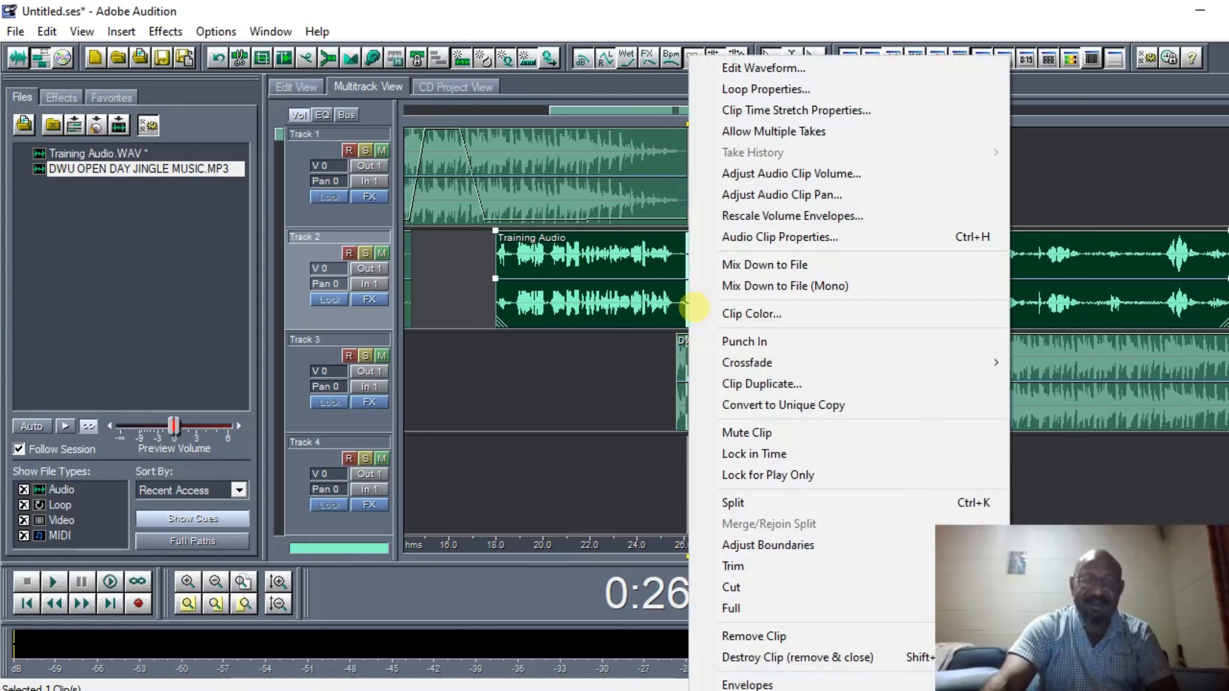
pyautogui.click(736, 503)
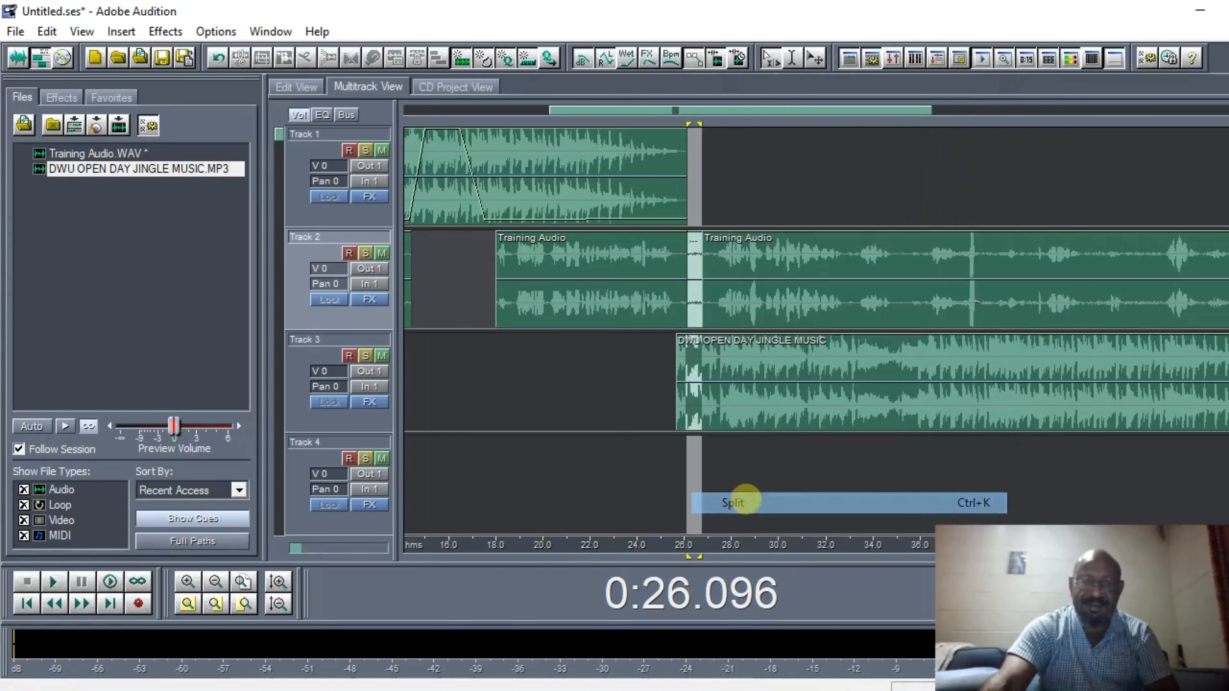
pyautogui.click(771, 302)
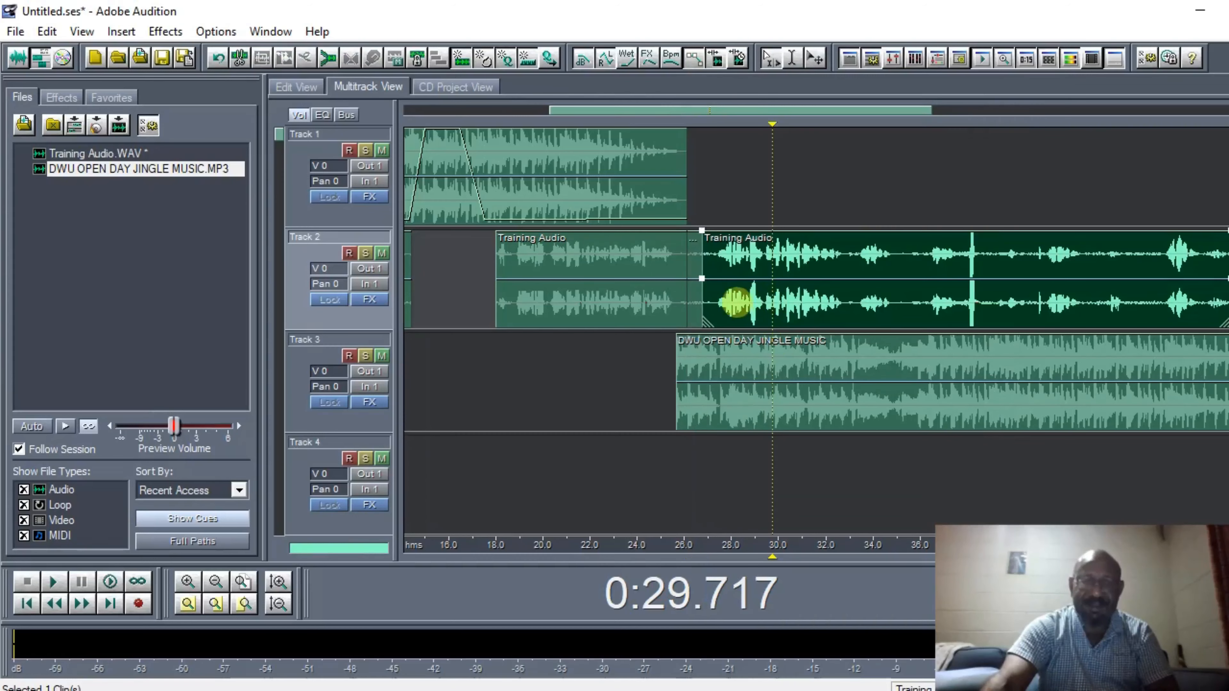
pyautogui.moveTo(736, 303); pyautogui.dragTo(772, 303)
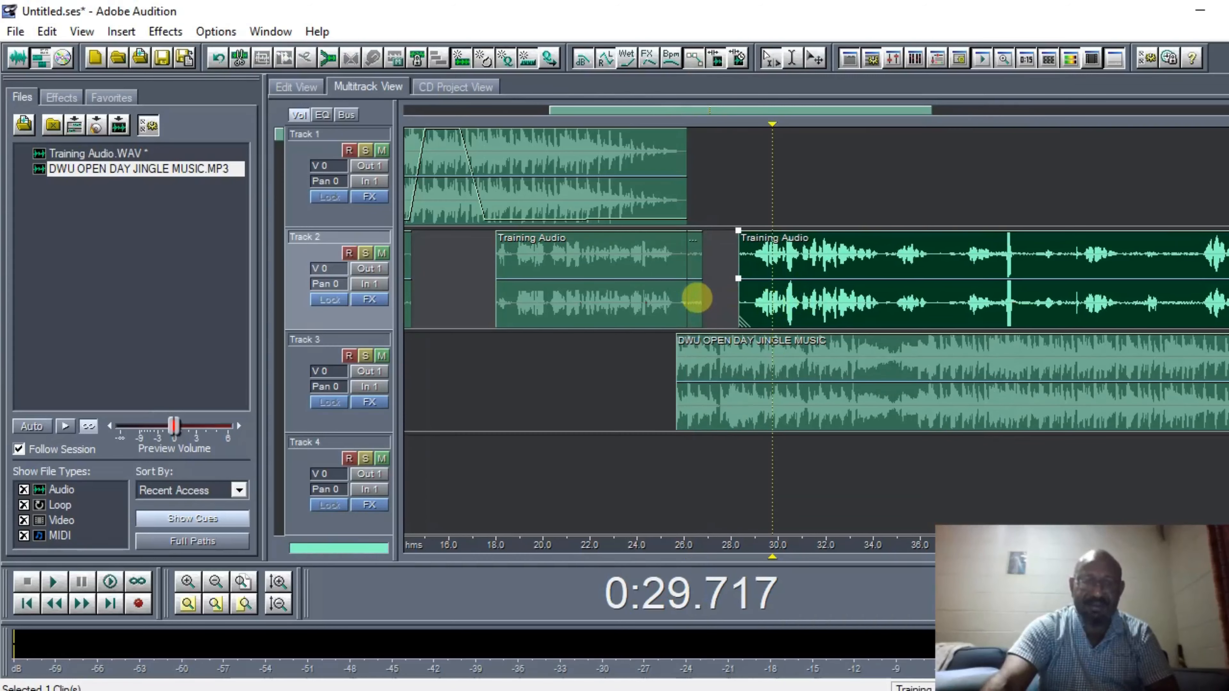
# - Remove the short voice piece at about 26.5 s on Track 2 and move the last voice part to start at about 31.5 s
pyautogui.click(701, 297)
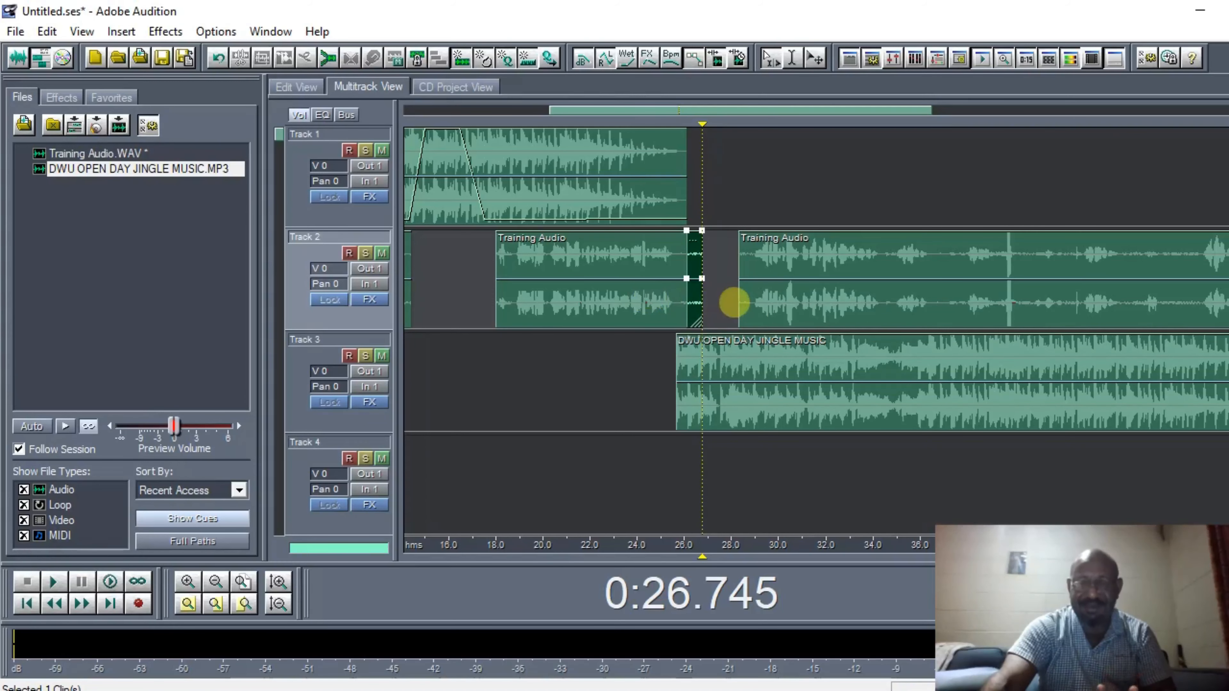
pyautogui.click(695, 302)
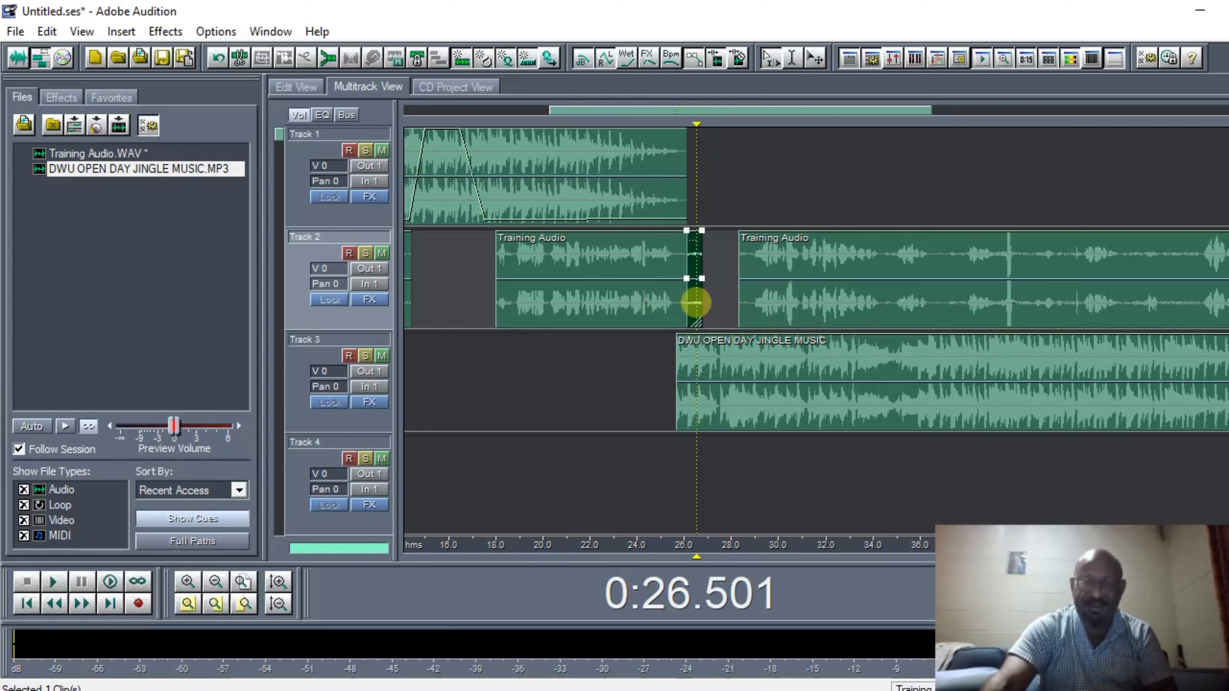
pyautogui.rightClick(696, 302)
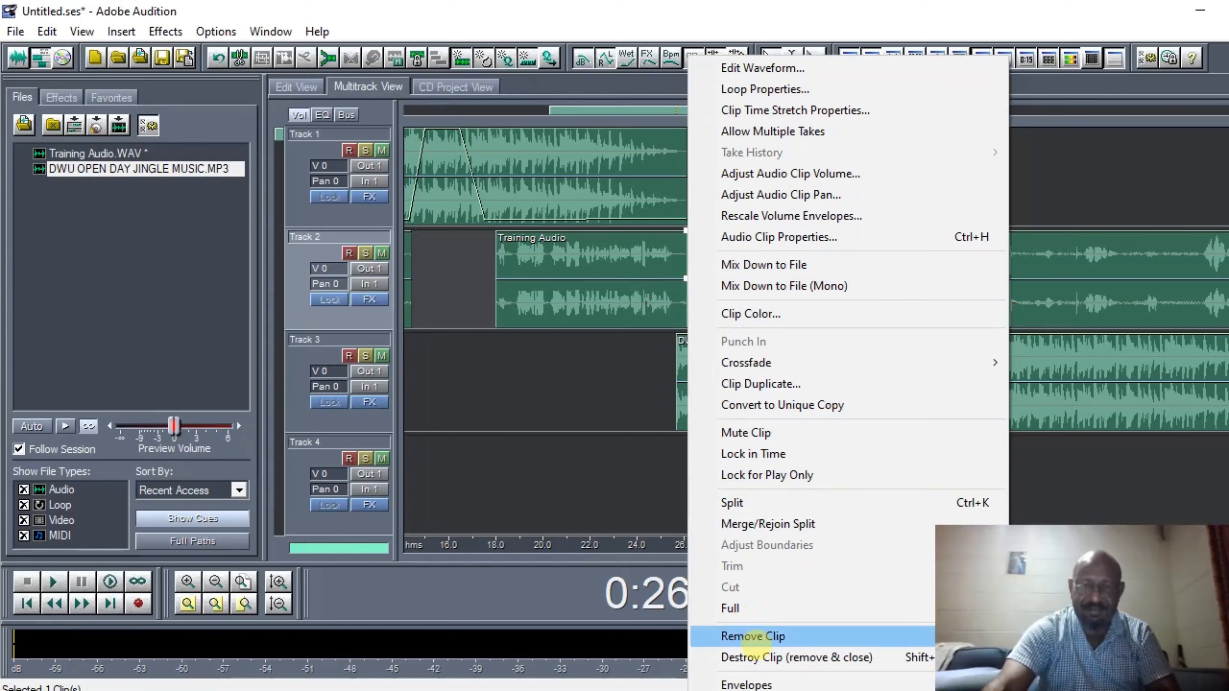
pyautogui.click(752, 636)
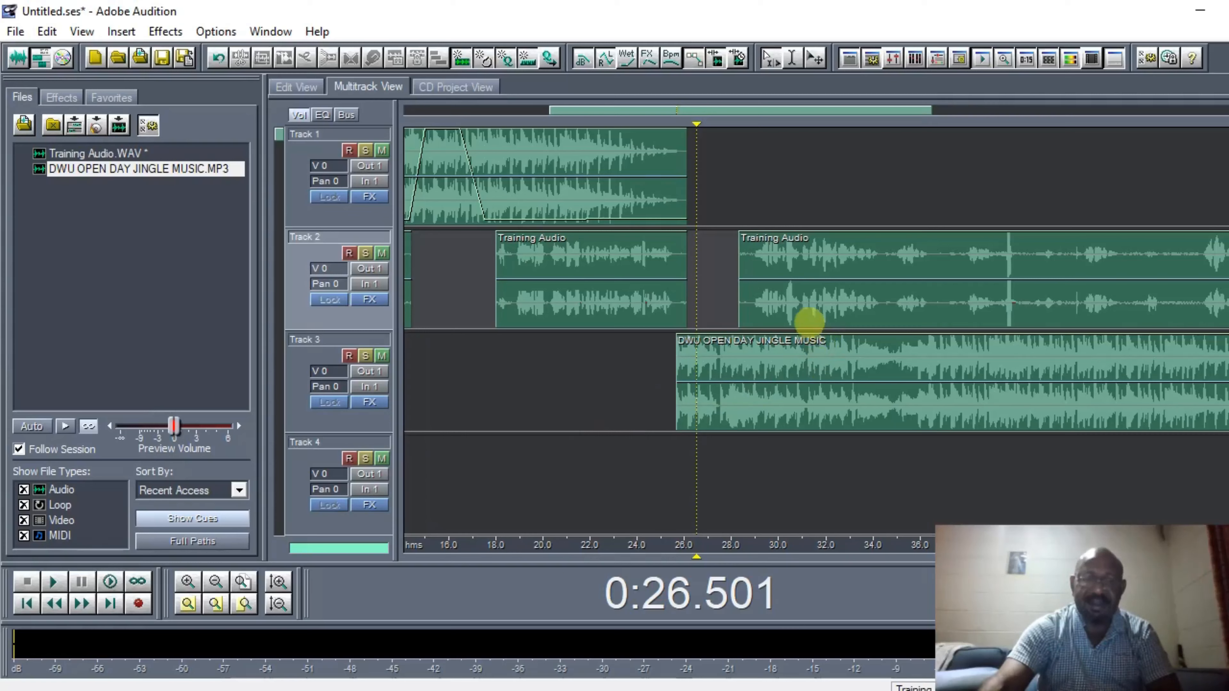
pyautogui.moveTo(803, 293); pyautogui.dragTo(878, 287)
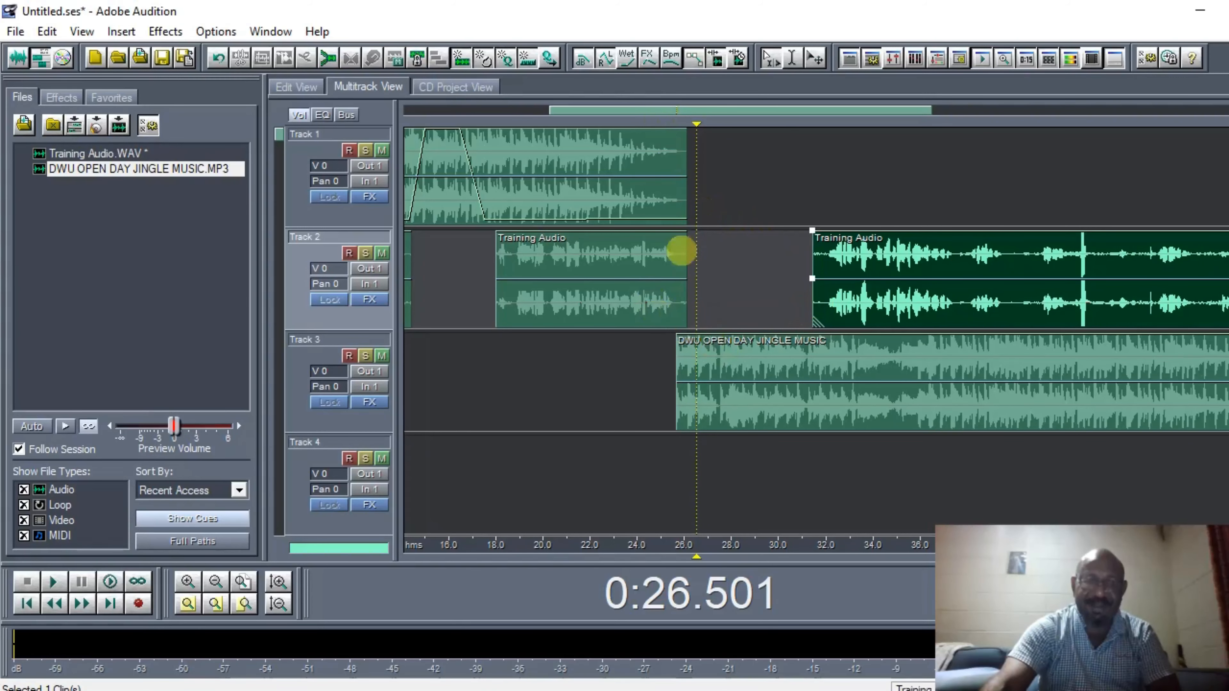
# - Play the mix from 0:23.163 past the 29 s mark to check the transition into the second jingle
pyautogui.click(617, 128)
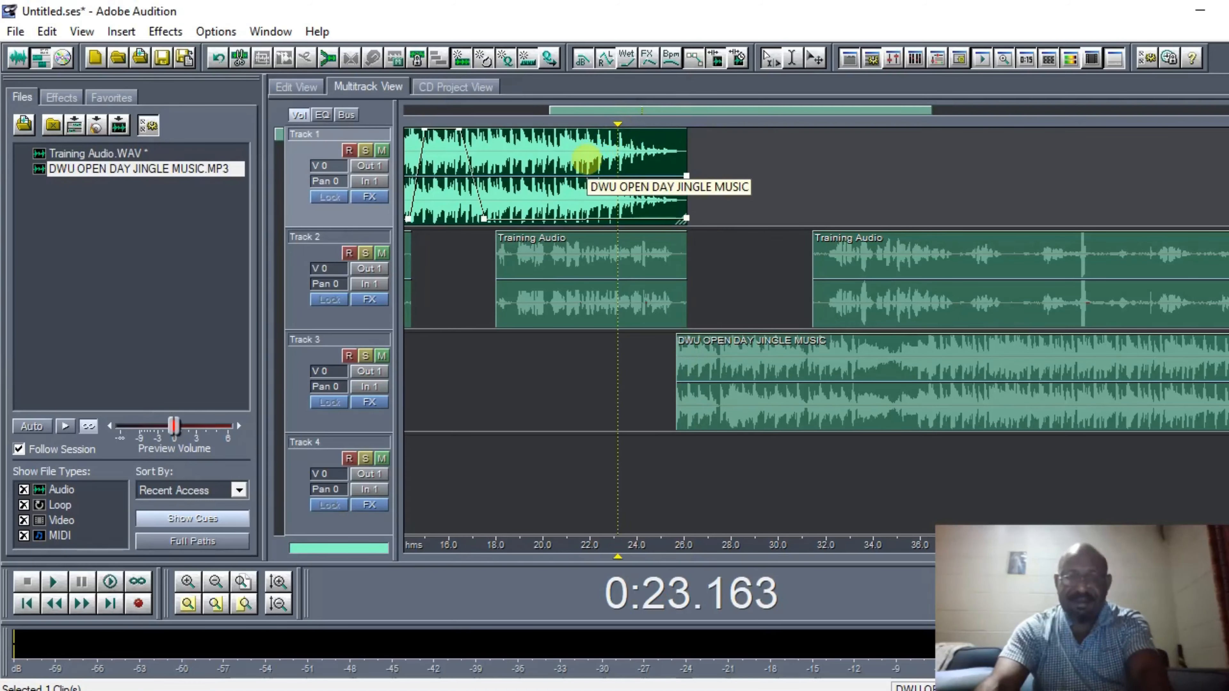
pyautogui.press('space')
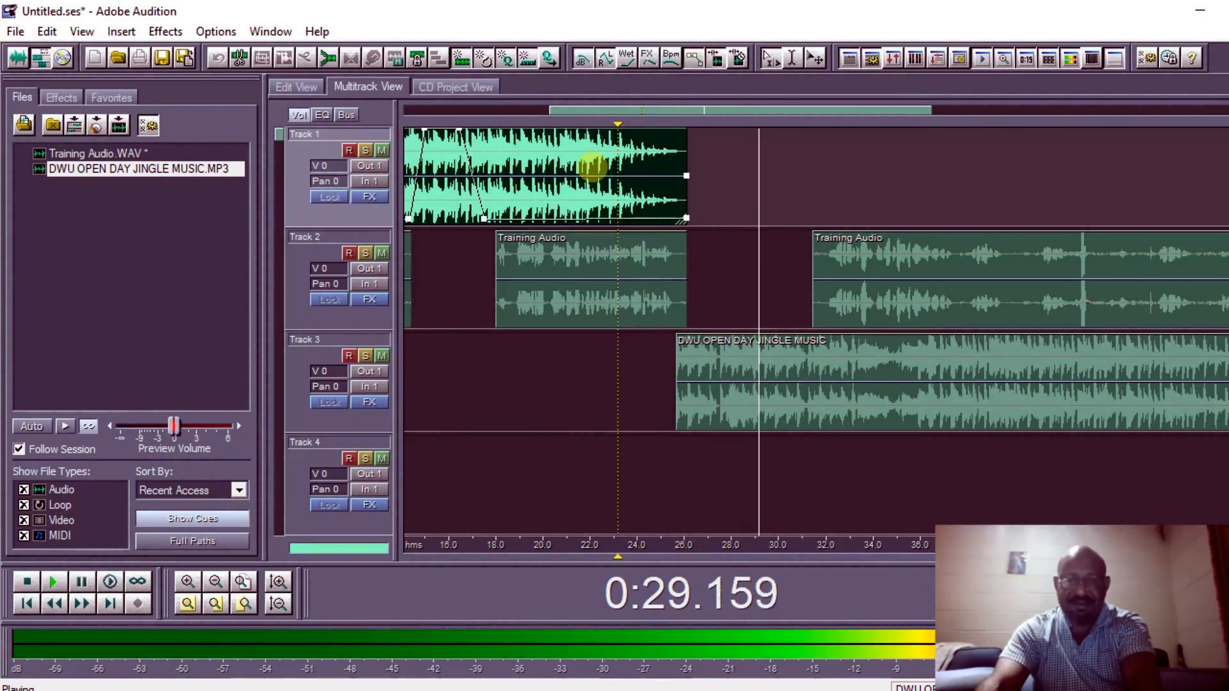
pyautogui.press('space')
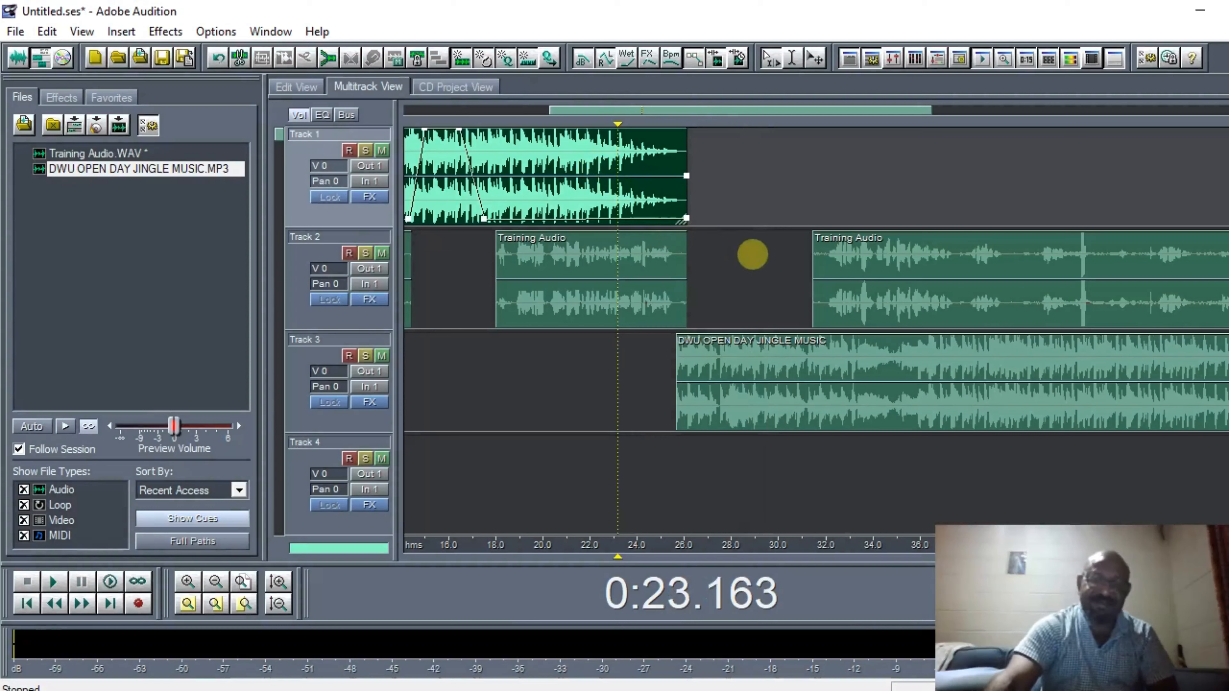
# - Move the last voice part on Track 2 to start at about 28.8 s and dip the Track 3 jingle's volume envelope from there to about 29.8 s
pyautogui.click(845, 306)
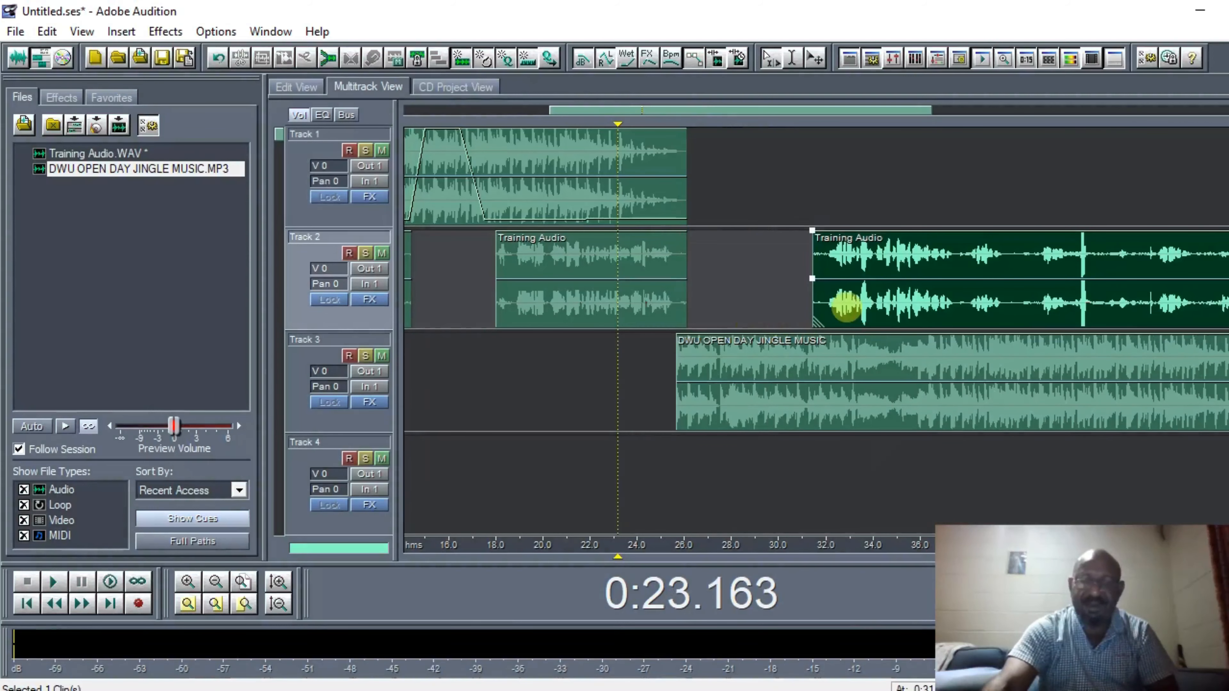
pyautogui.moveTo(842, 302); pyautogui.dragTo(785, 310)
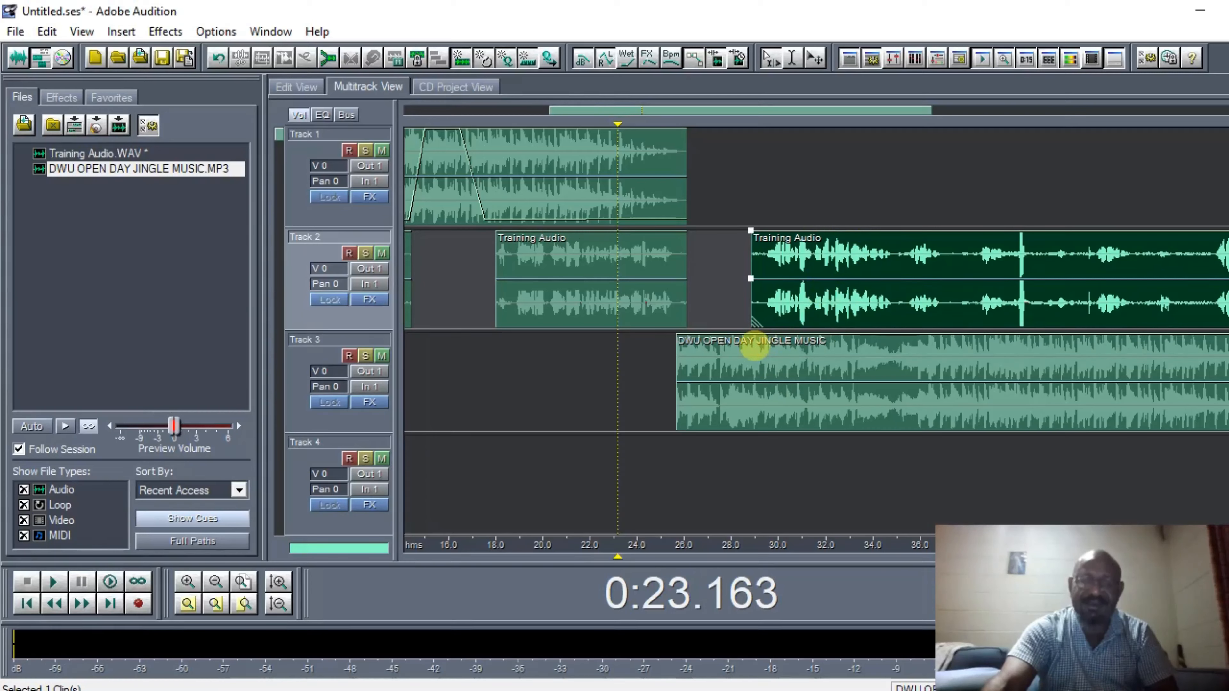
pyautogui.click(757, 341)
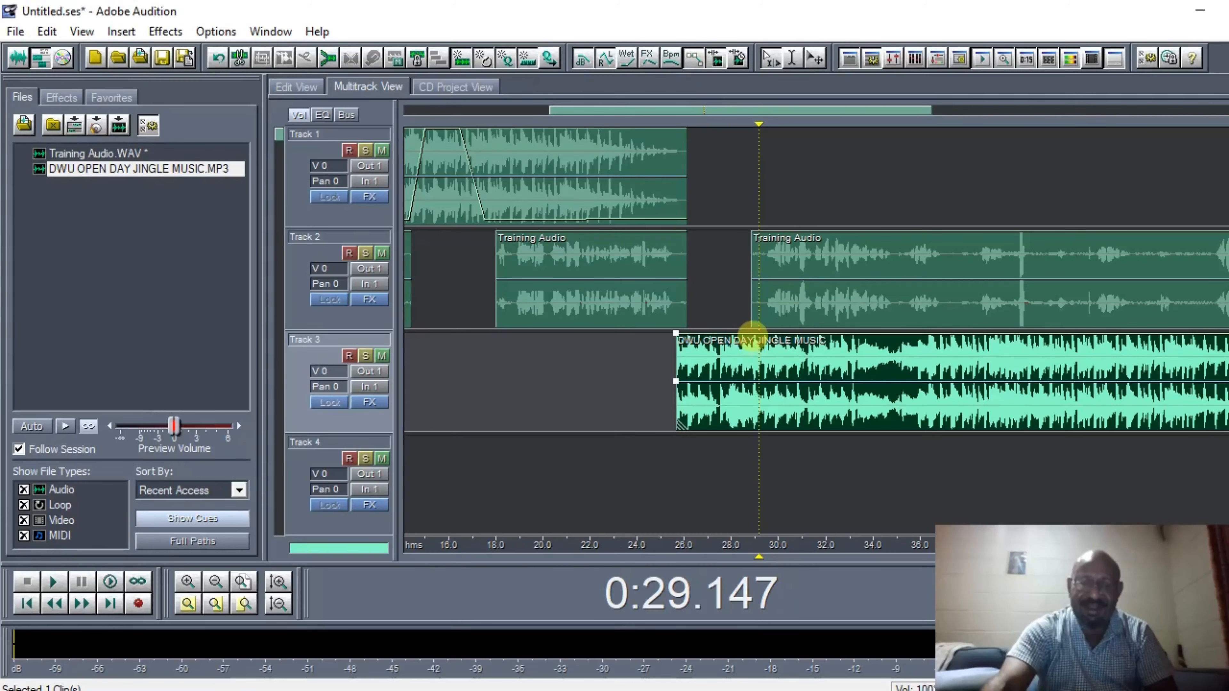
pyautogui.click(749, 333)
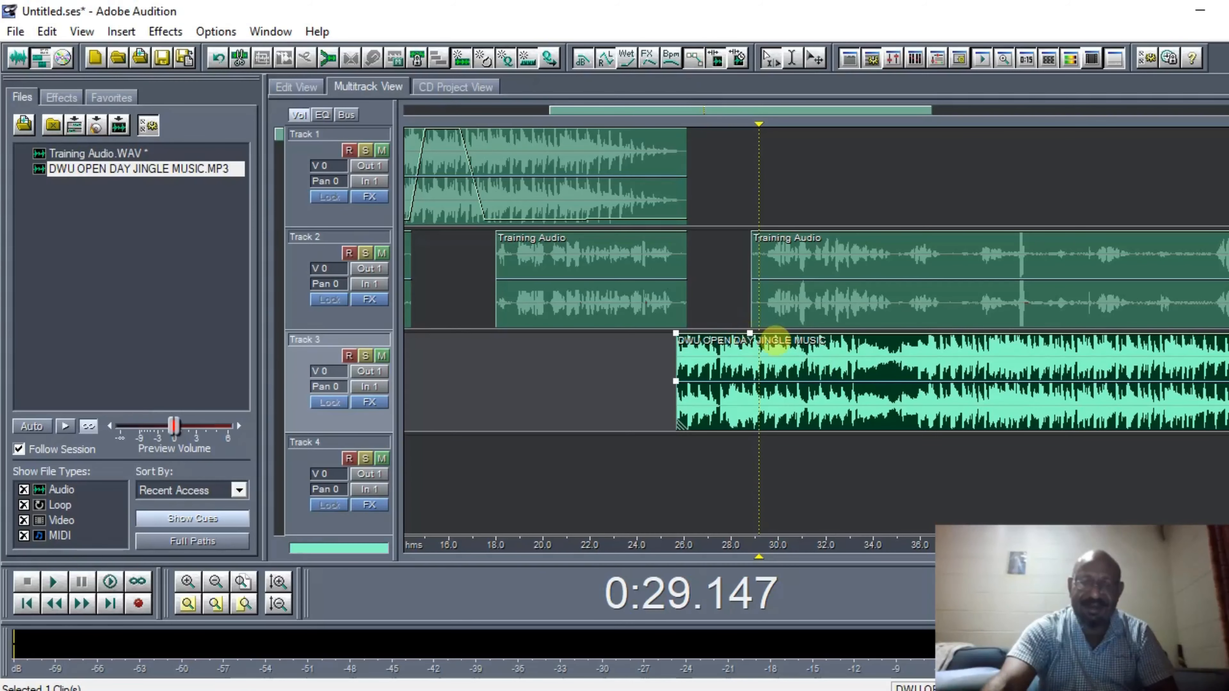
pyautogui.moveTo(775, 334); pyautogui.dragTo(773, 424)
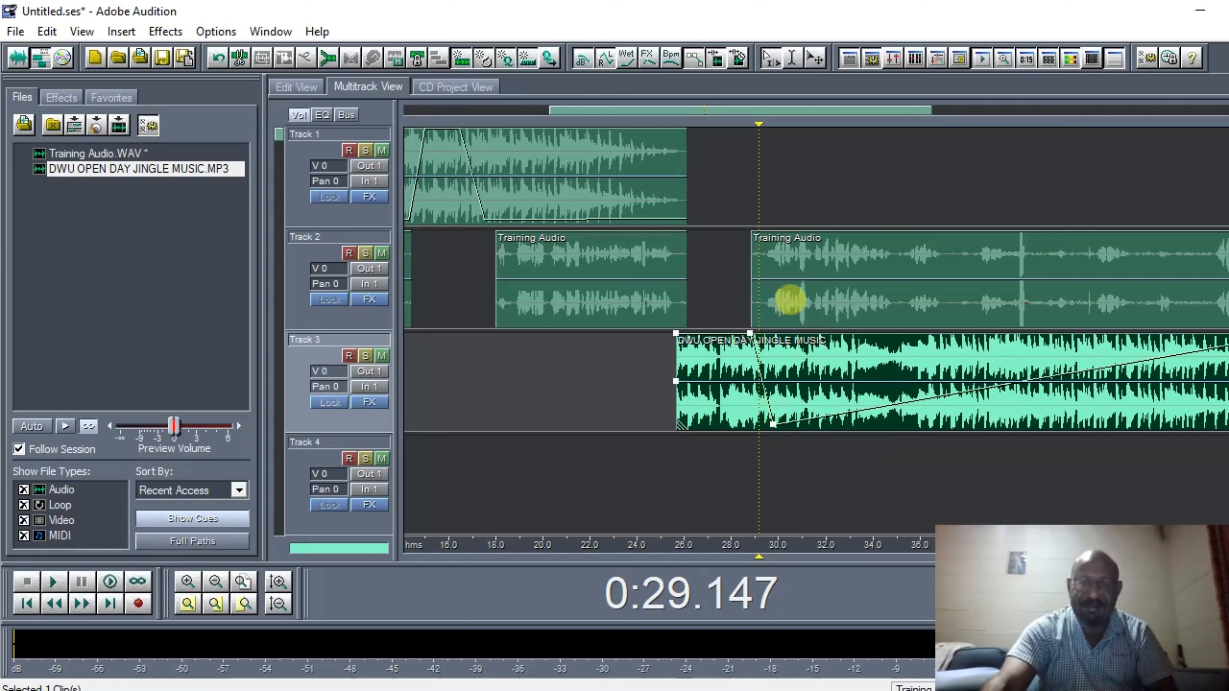
# - Play the mix from 0:24.000 and again from 0:34.887 to check the Track 3 music level under the voice
pyautogui.moveTo(793, 300); pyautogui.dragTo(790, 300)
pyautogui.rightClick(792, 300)
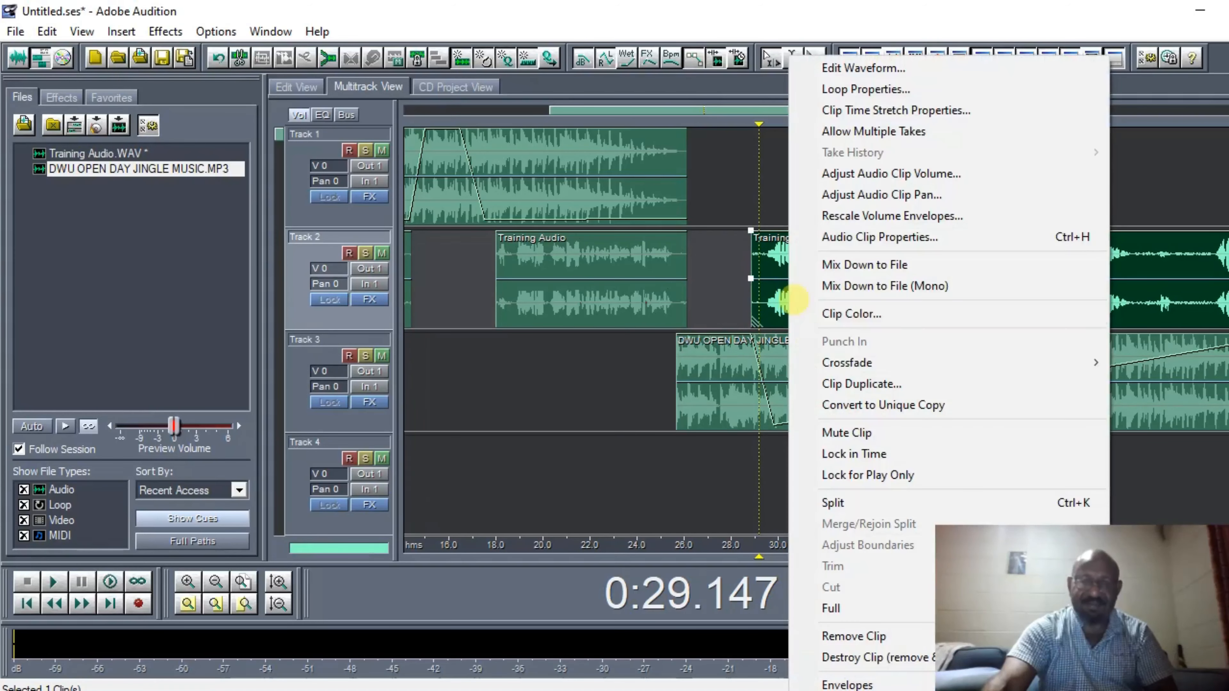
pyautogui.click(635, 360)
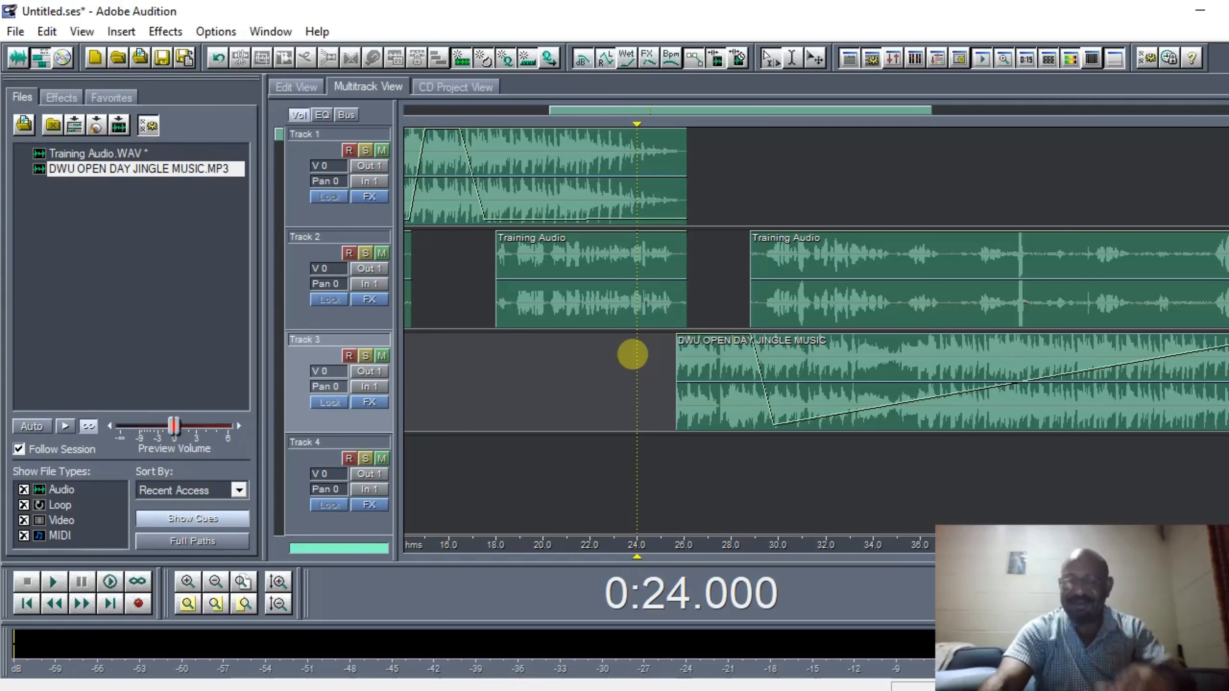
pyautogui.press('space')
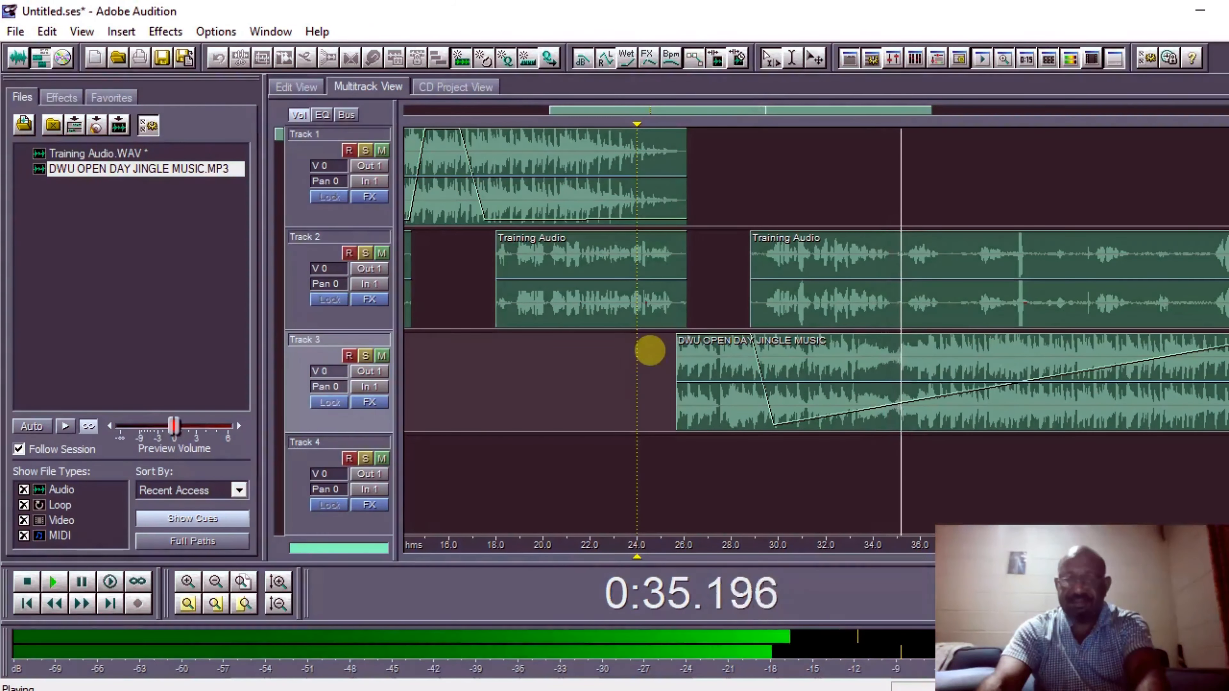
pyautogui.press('space')
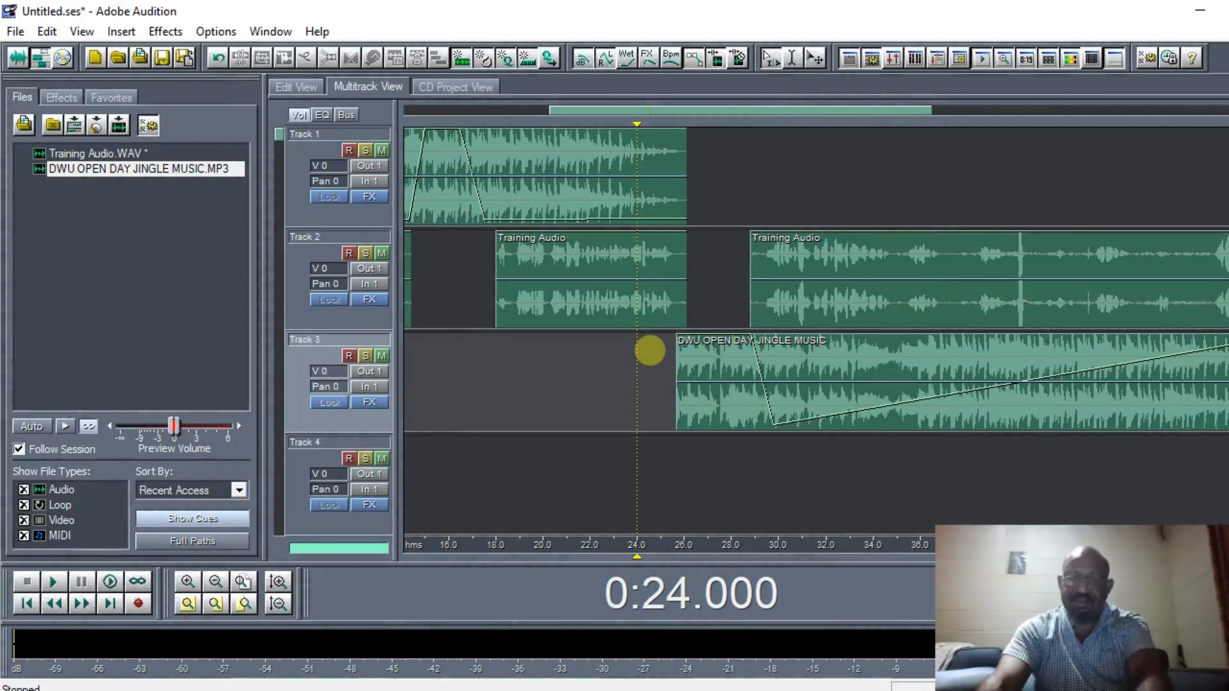
pyautogui.click(893, 440)
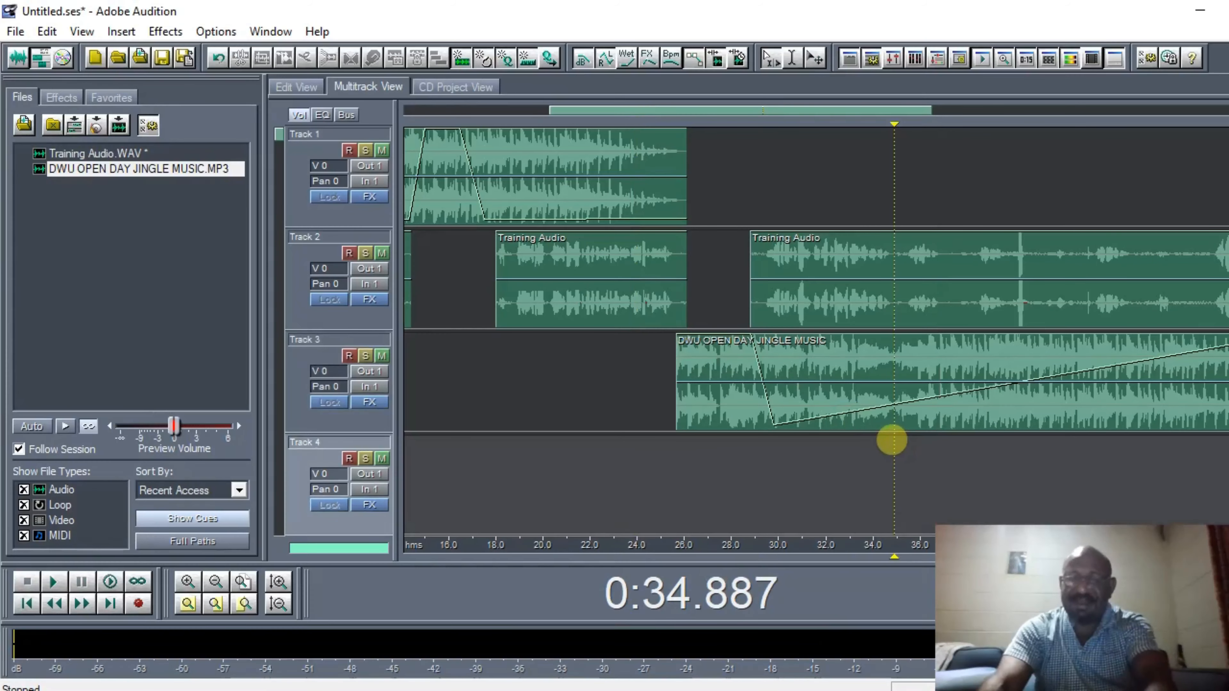
pyautogui.press('space')
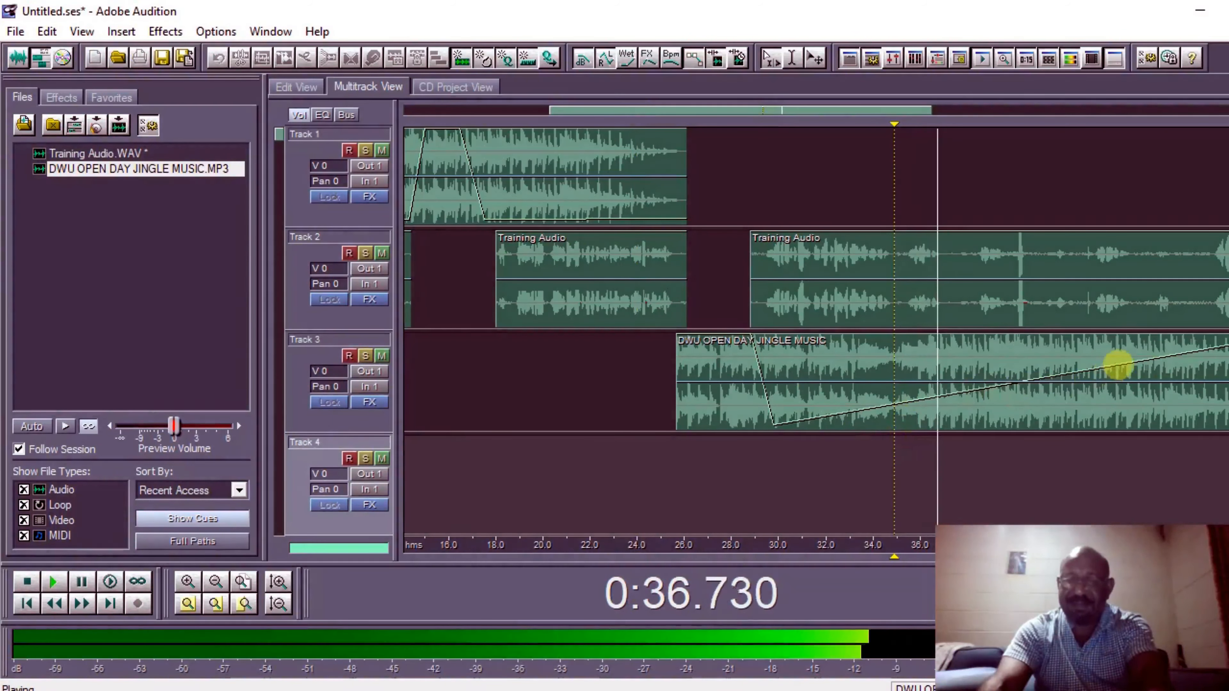
pyautogui.press('space')
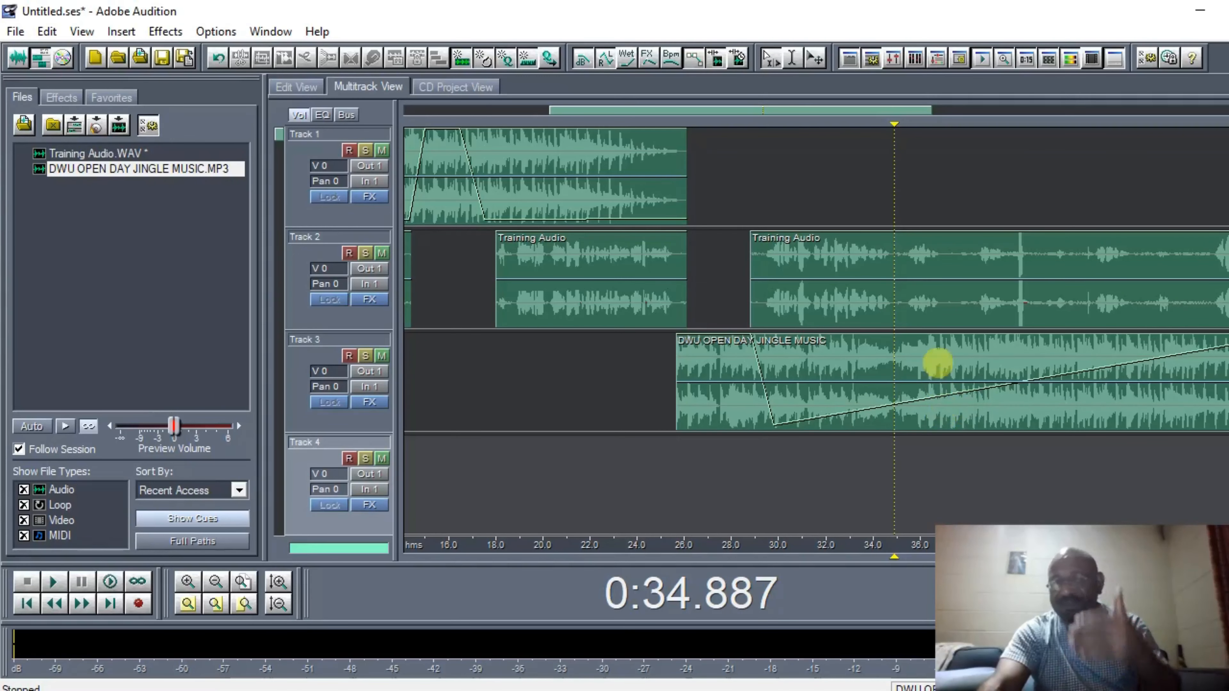
# - Lower the end point of the Track 3 jingle's volume envelope to about 6% (-24 dB), level with the dip
pyautogui.click(898, 296)
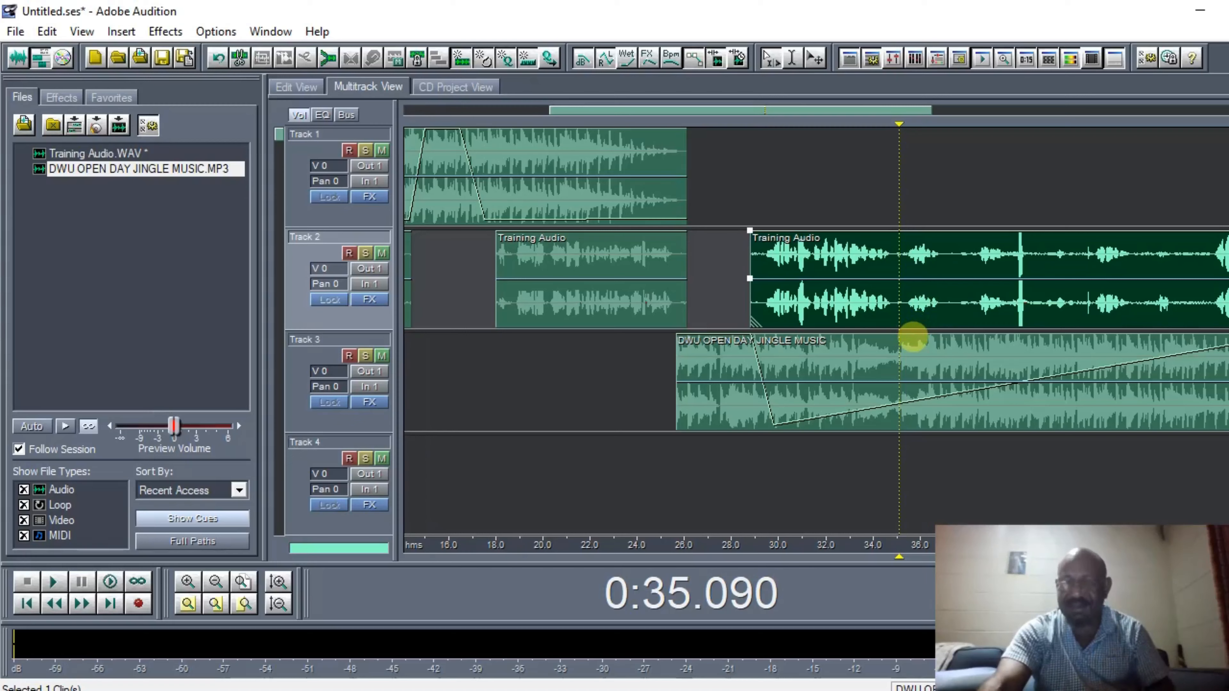
pyautogui.click(1035, 404)
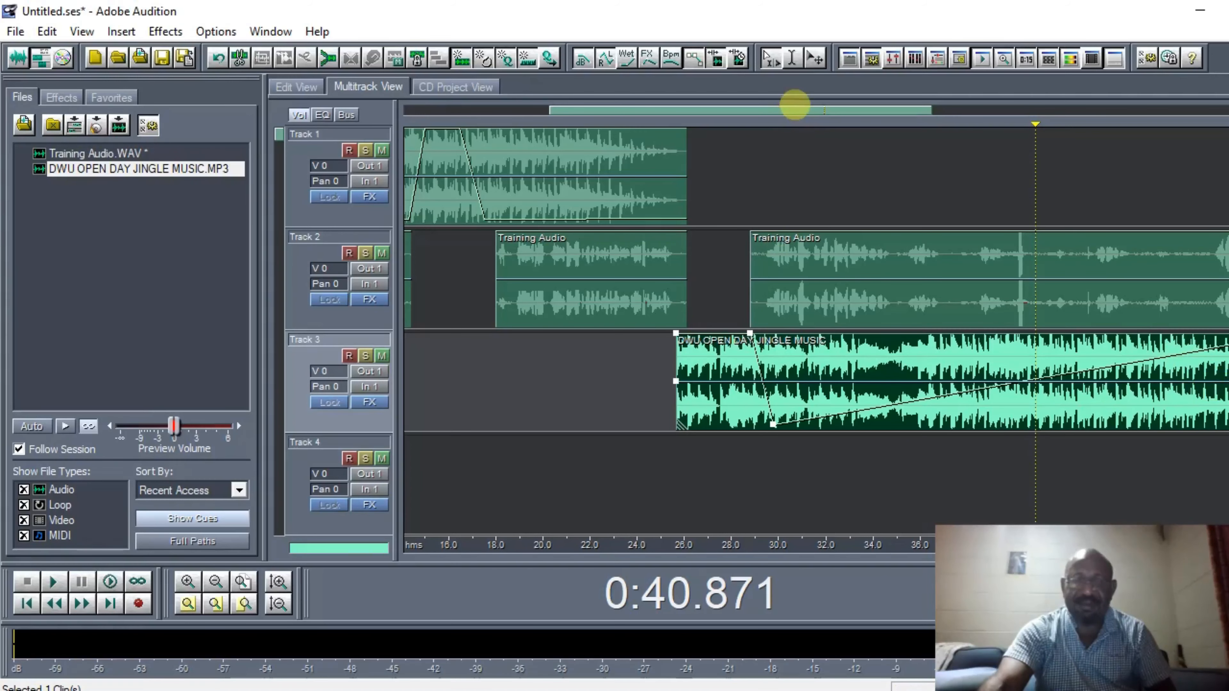
pyautogui.moveTo(795, 104); pyautogui.dragTo(863, 110)
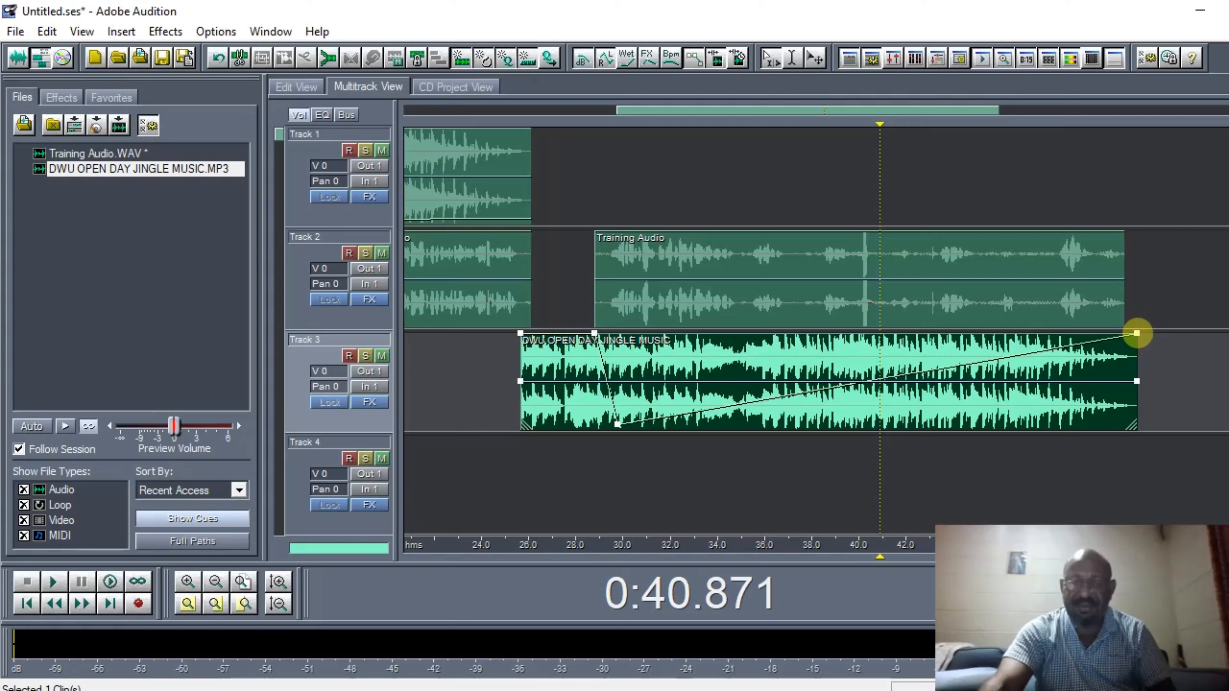
pyautogui.moveTo(1136, 333); pyautogui.dragTo(1137, 423)
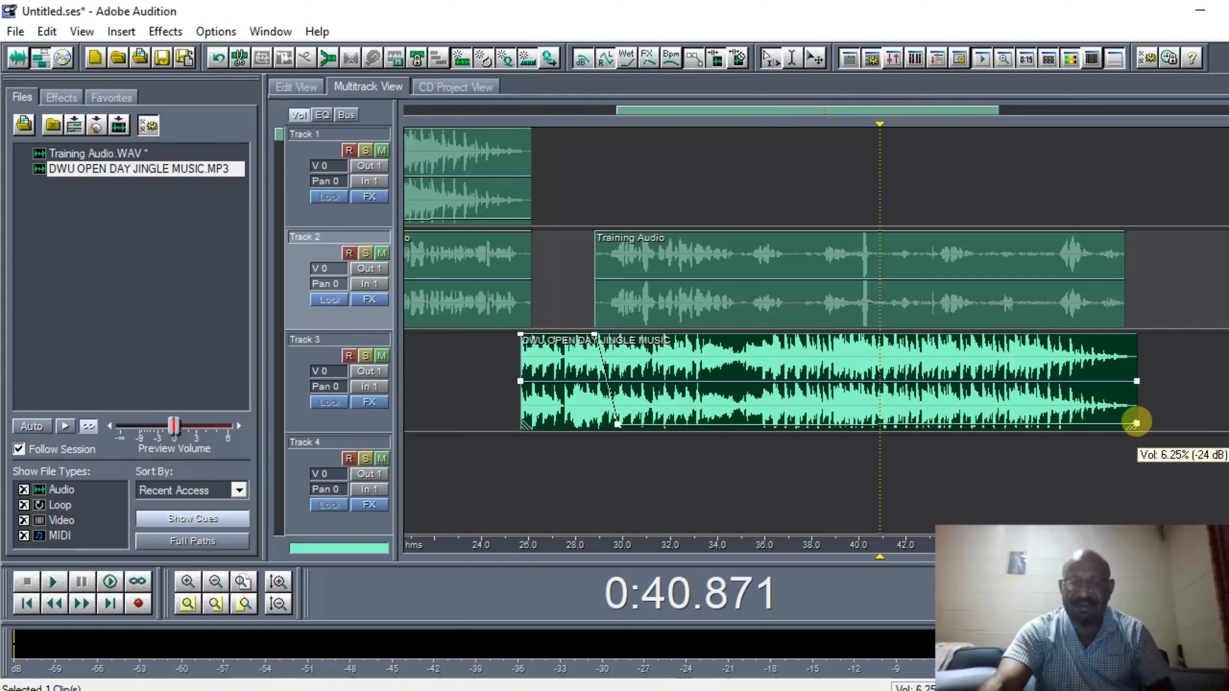
pyautogui.moveTo(1136, 422); pyautogui.dragTo(1136, 426)
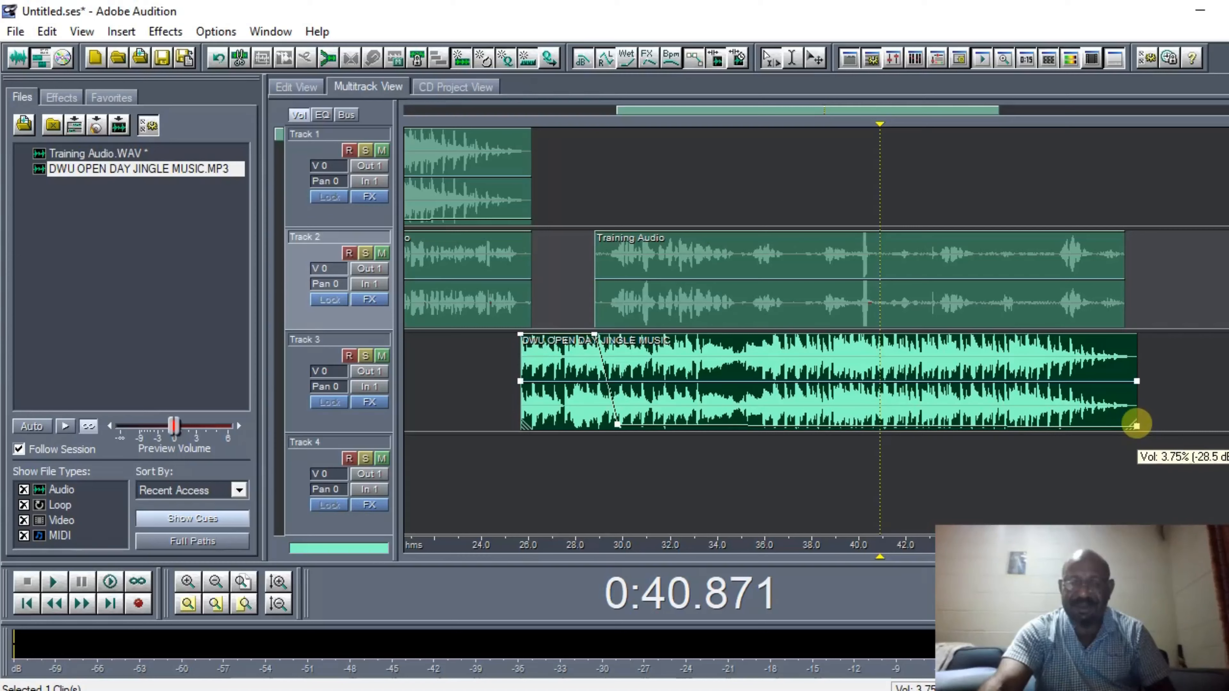
pyautogui.moveTo(1136, 426); pyautogui.dragTo(1136, 423)
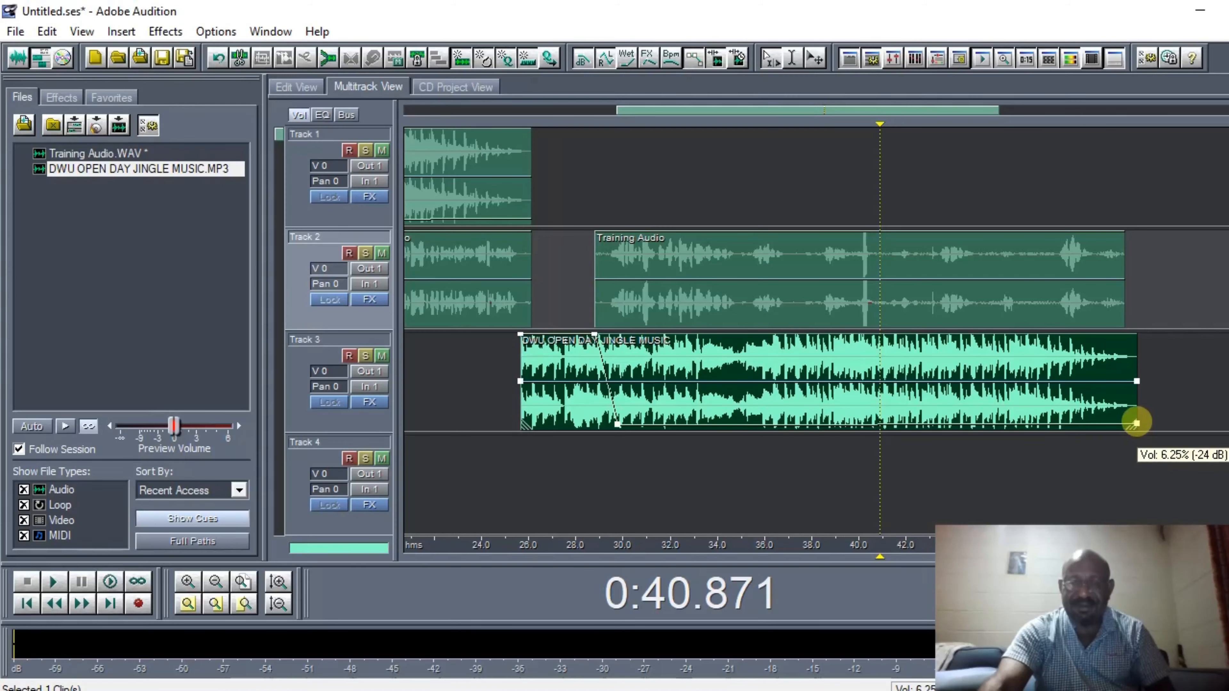
pyautogui.moveTo(1137, 423); pyautogui.dragTo(1136, 424)
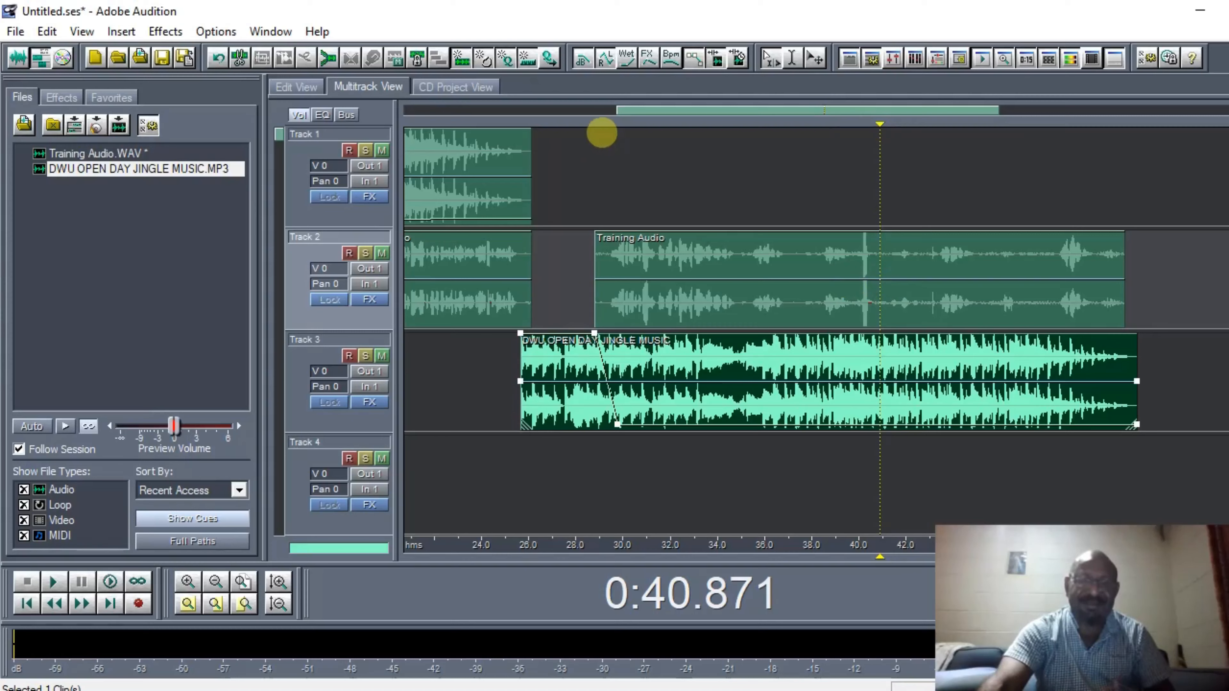
# - Play the mix from 0:27.640 past the 48 s mark to check the voice over the lowered music
pyautogui.click(569, 151)
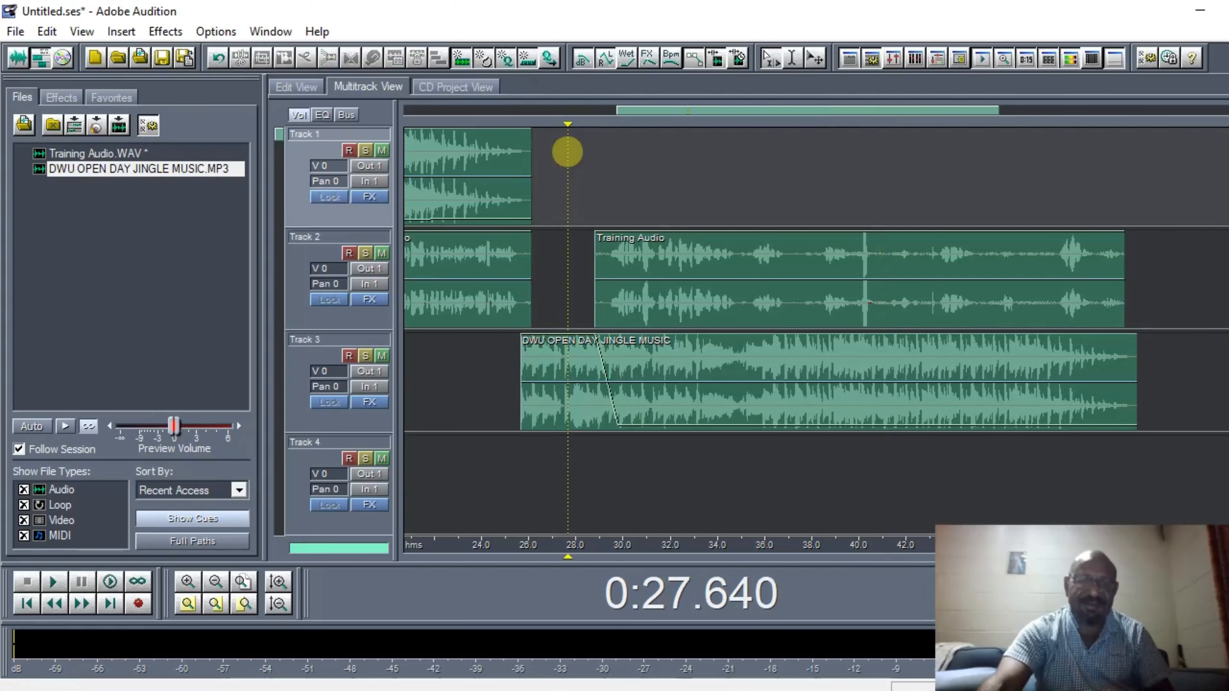
pyautogui.press('space')
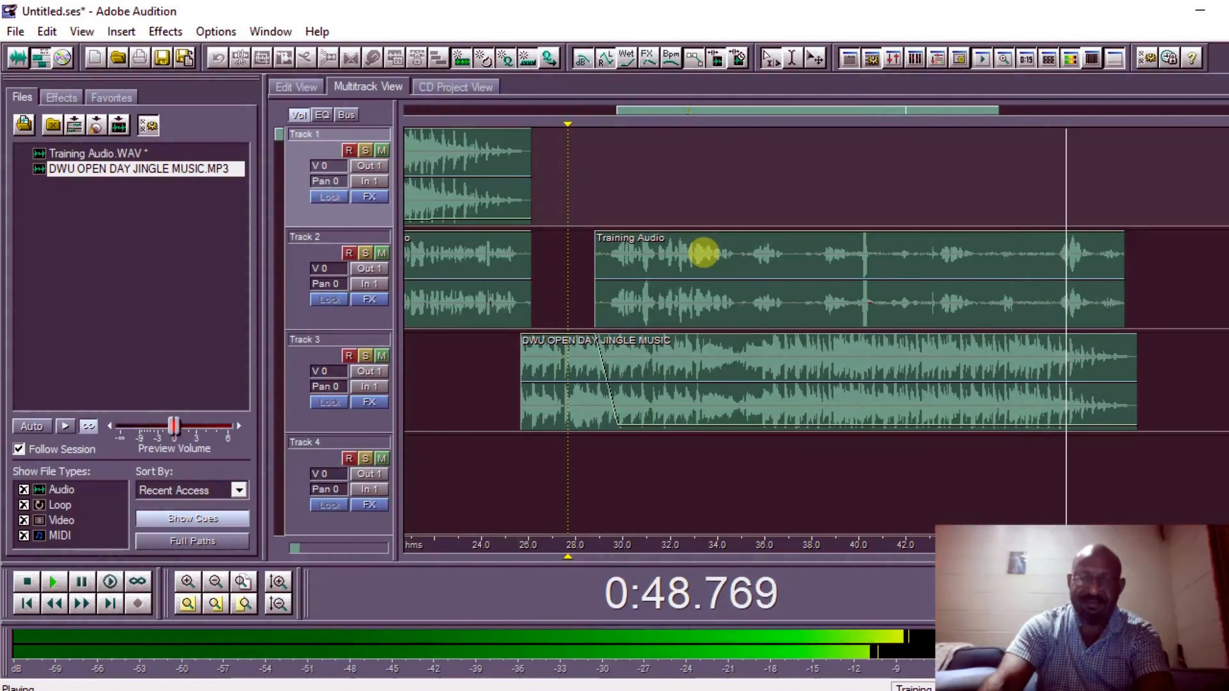
pyautogui.press('space')
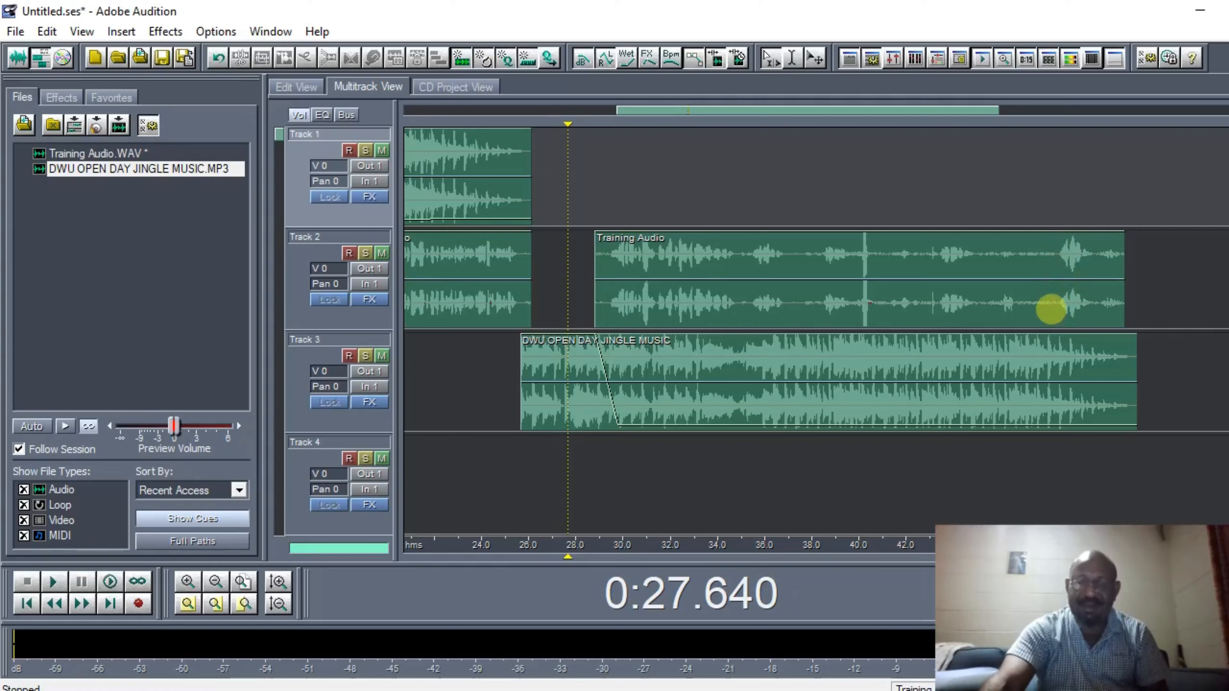
# - Split the last voice part on Track 2 at 0:48.239 and at 0:37.533
pyautogui.click(1053, 307)
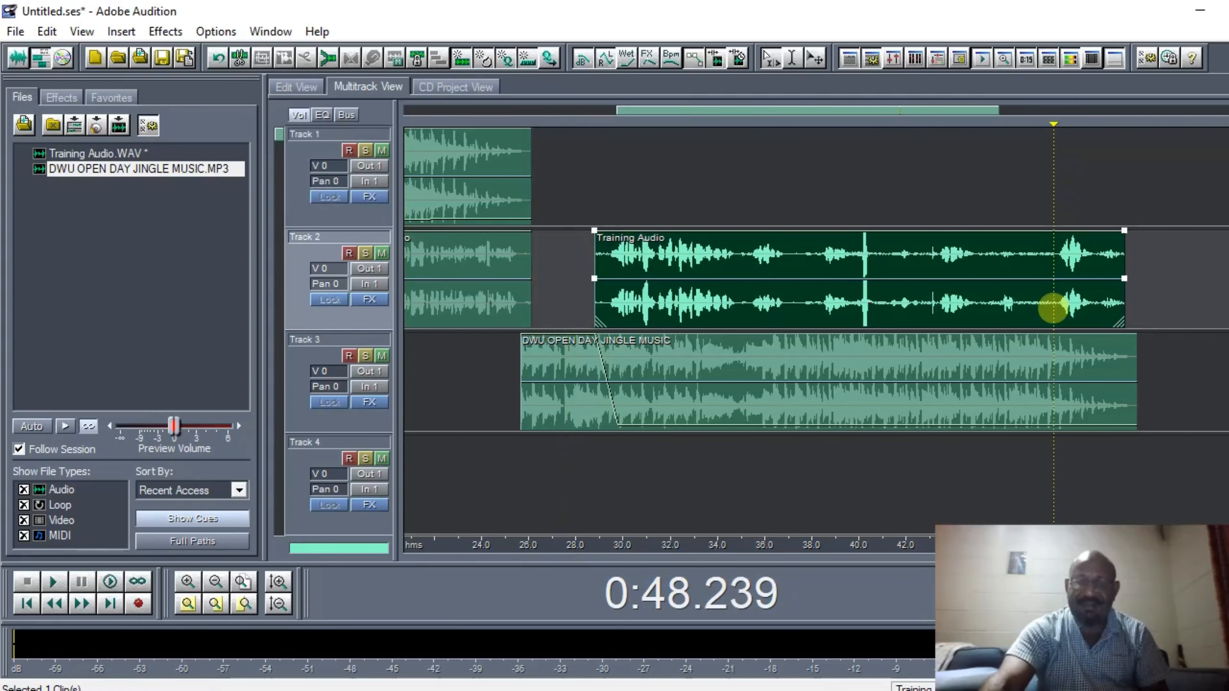
pyautogui.rightClick(1053, 307)
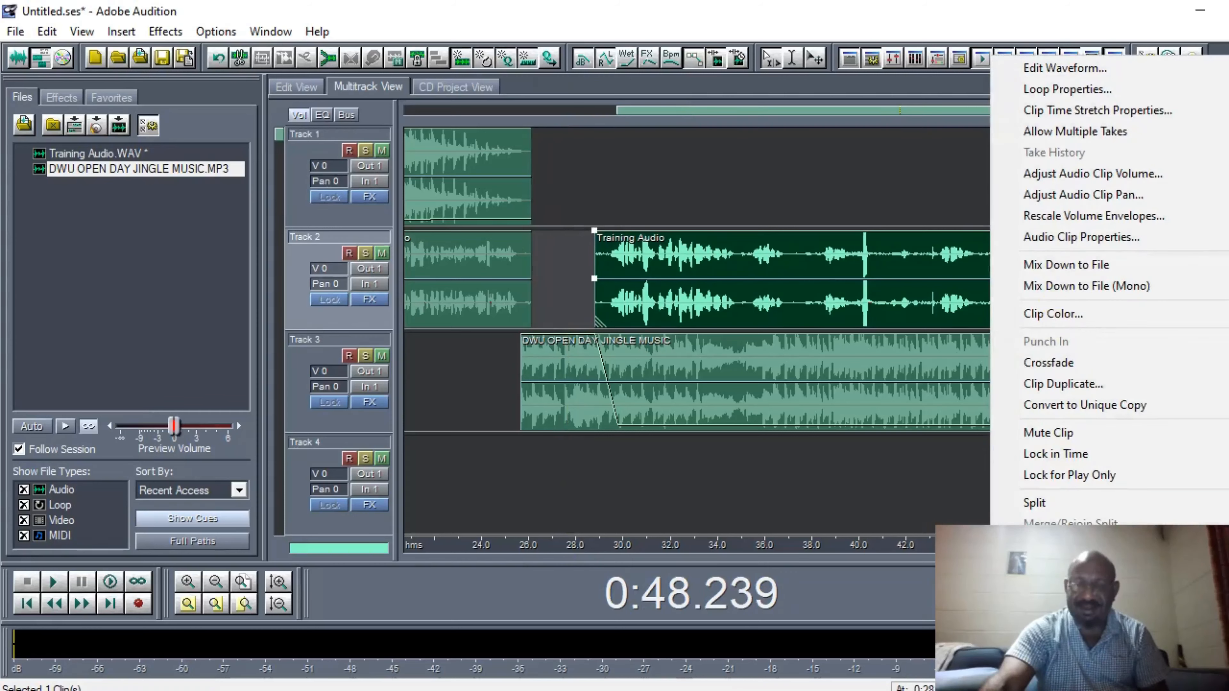
pyautogui.click(1040, 503)
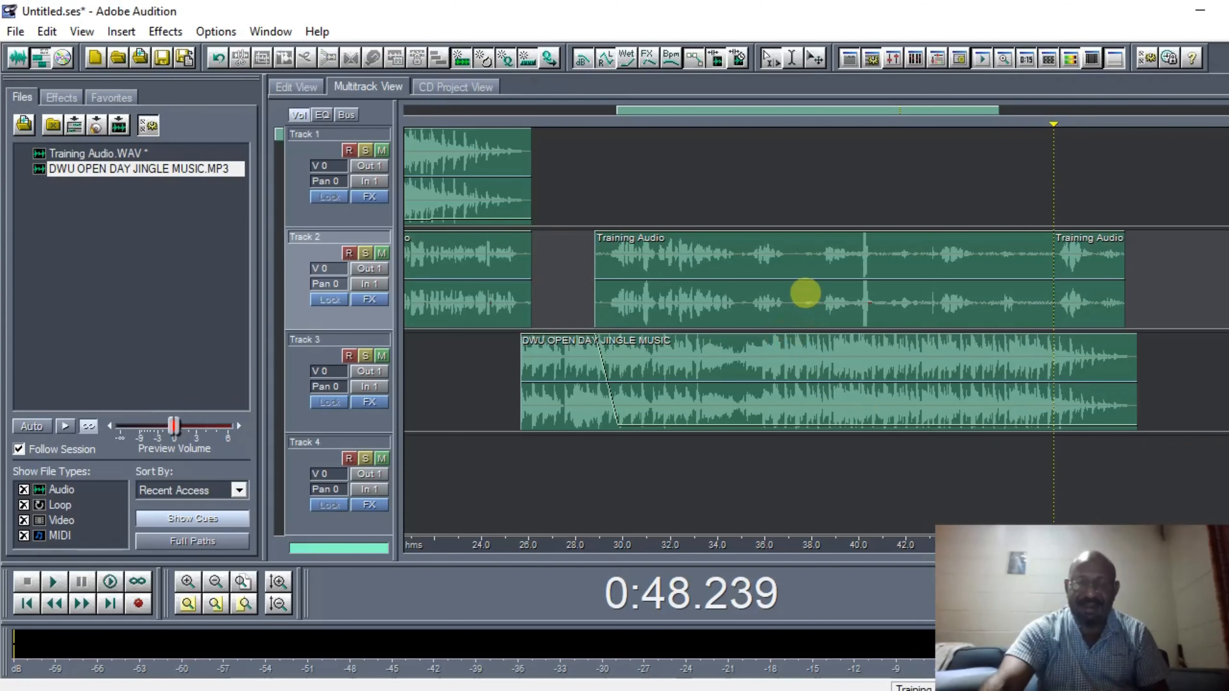
pyautogui.click(801, 291)
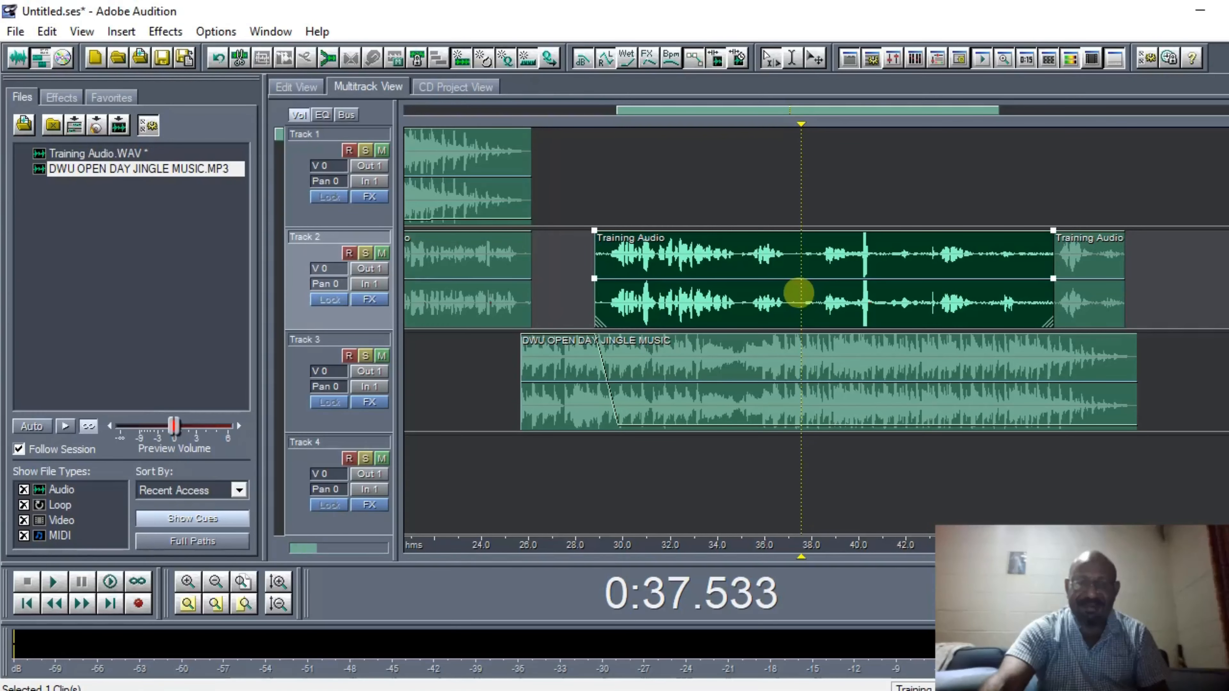
pyautogui.rightClick(801, 291)
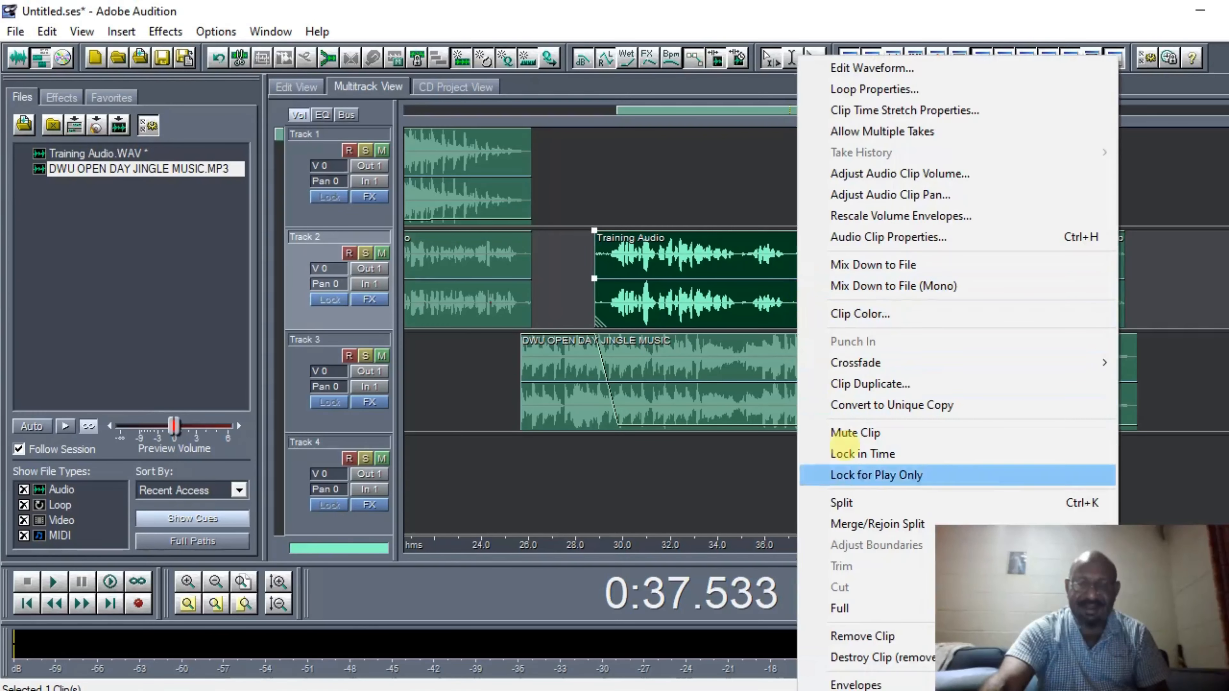
pyautogui.click(849, 504)
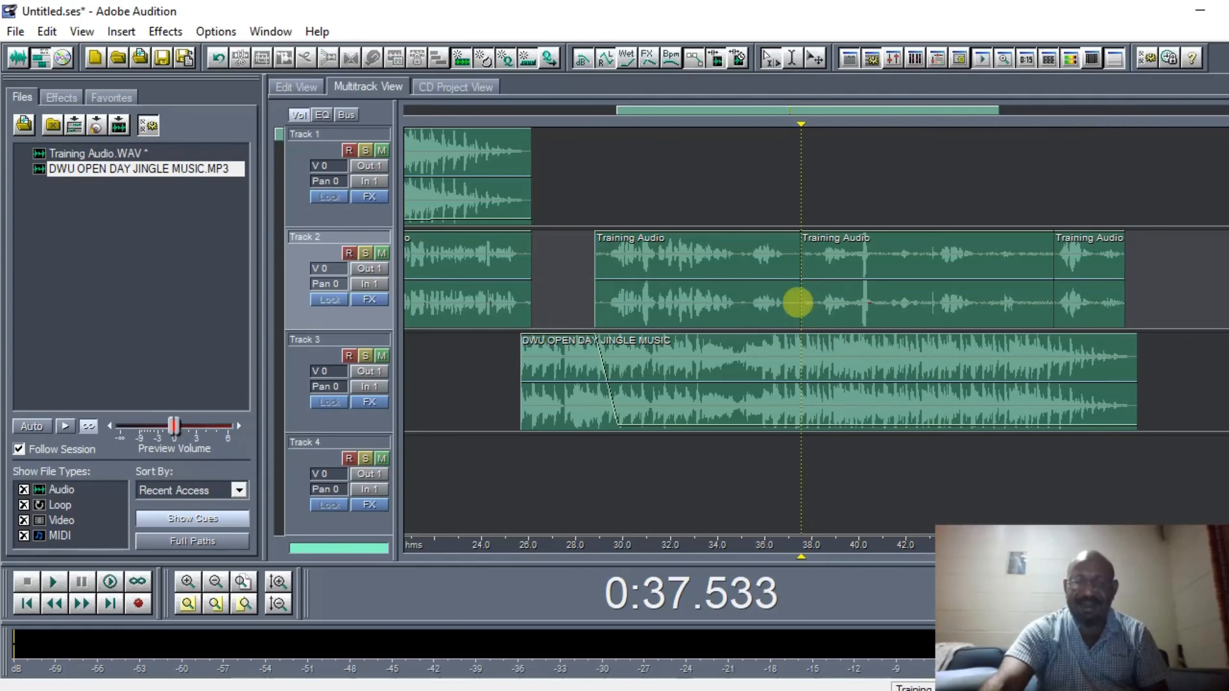
# - Remove the middle voice piece between about 37.5 s and 48.2 s on Track 2
pyautogui.click(734, 293)
pyautogui.click(925, 308)
pyautogui.click(1107, 281)
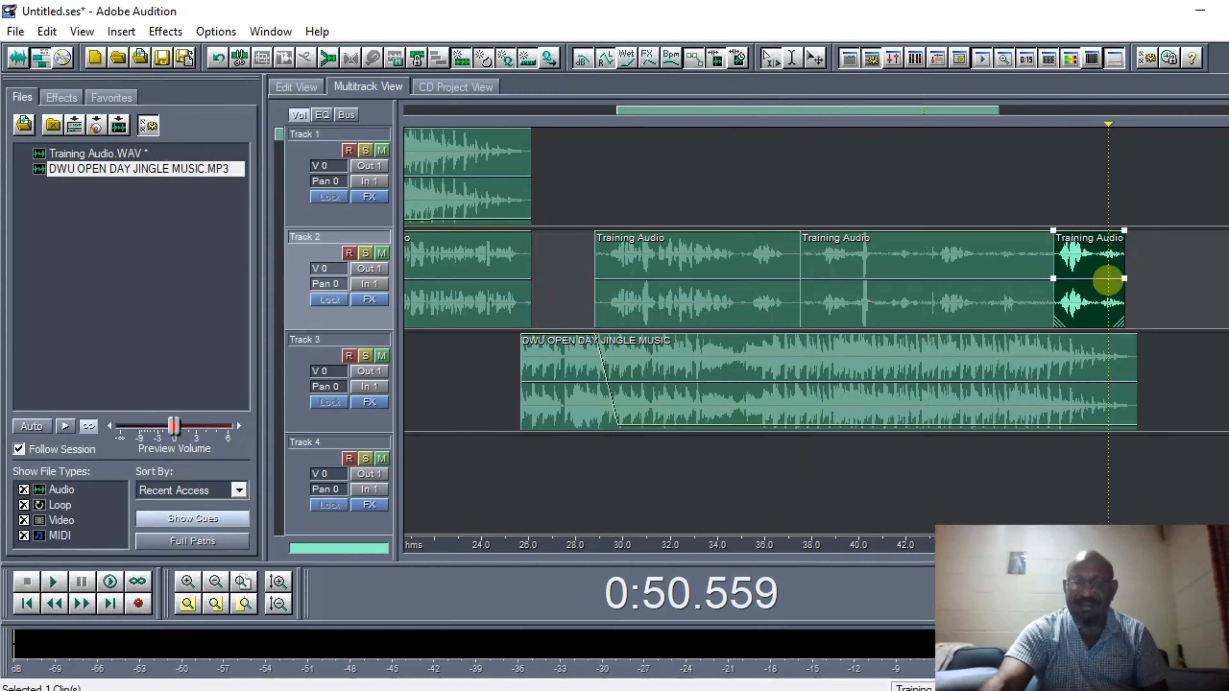
pyautogui.click(869, 301)
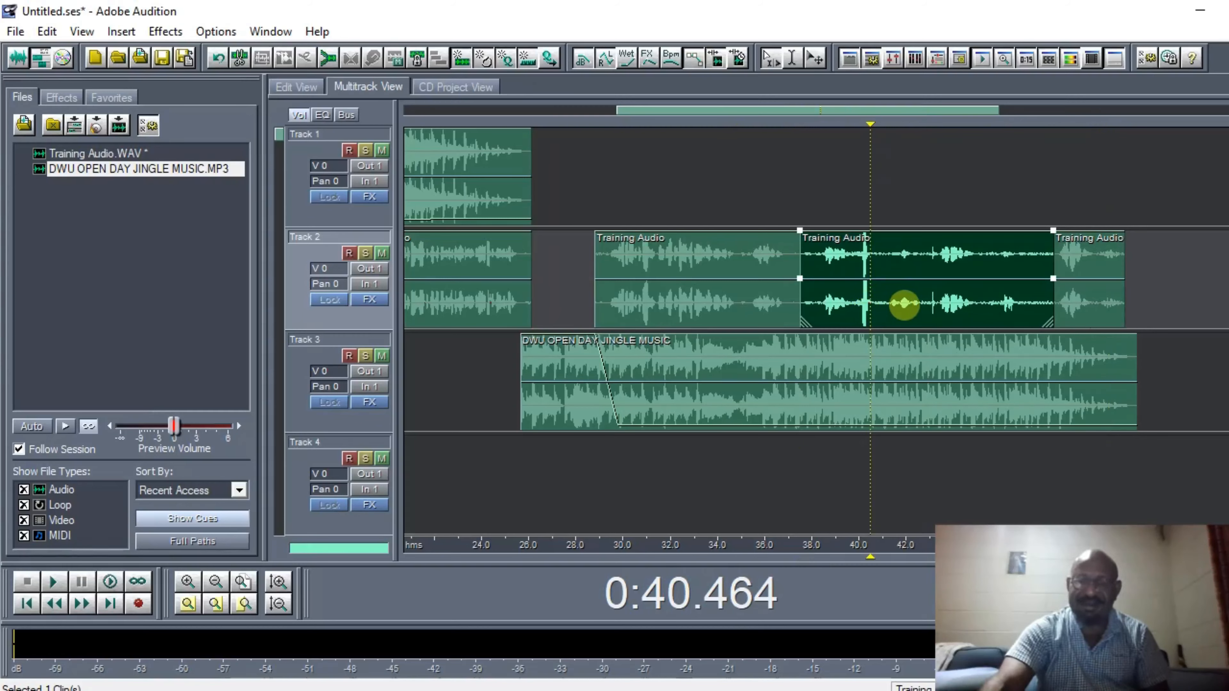
pyautogui.rightClick(900, 304)
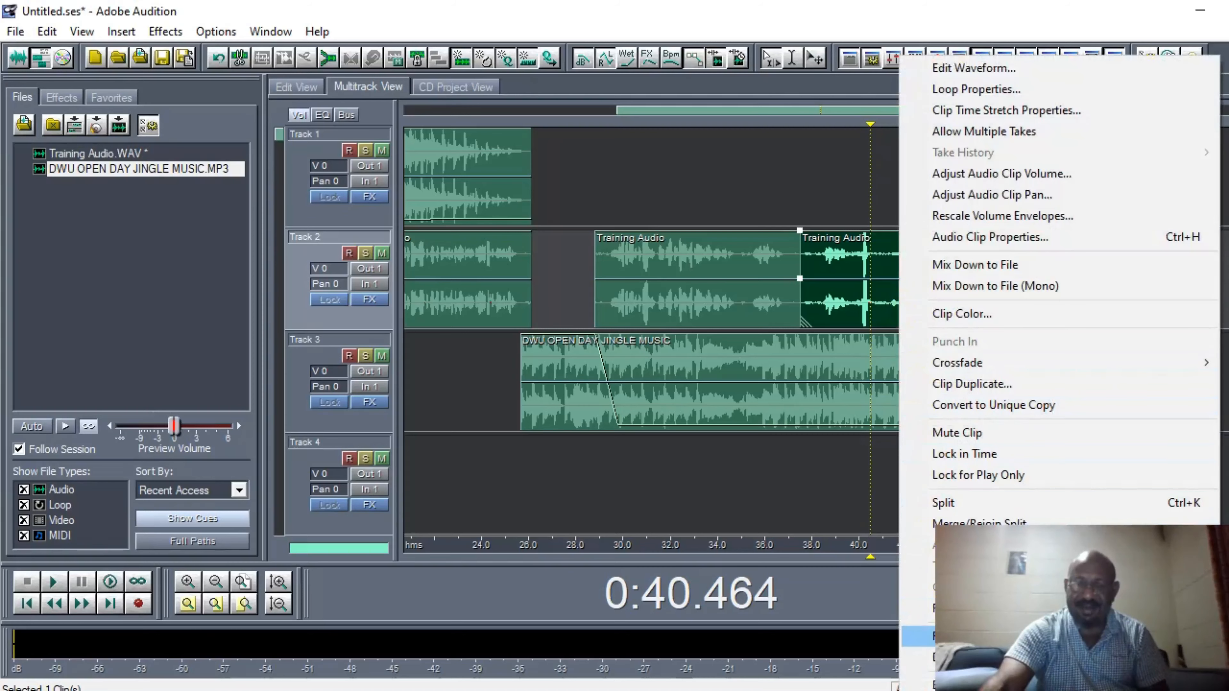
pyautogui.click(968, 636)
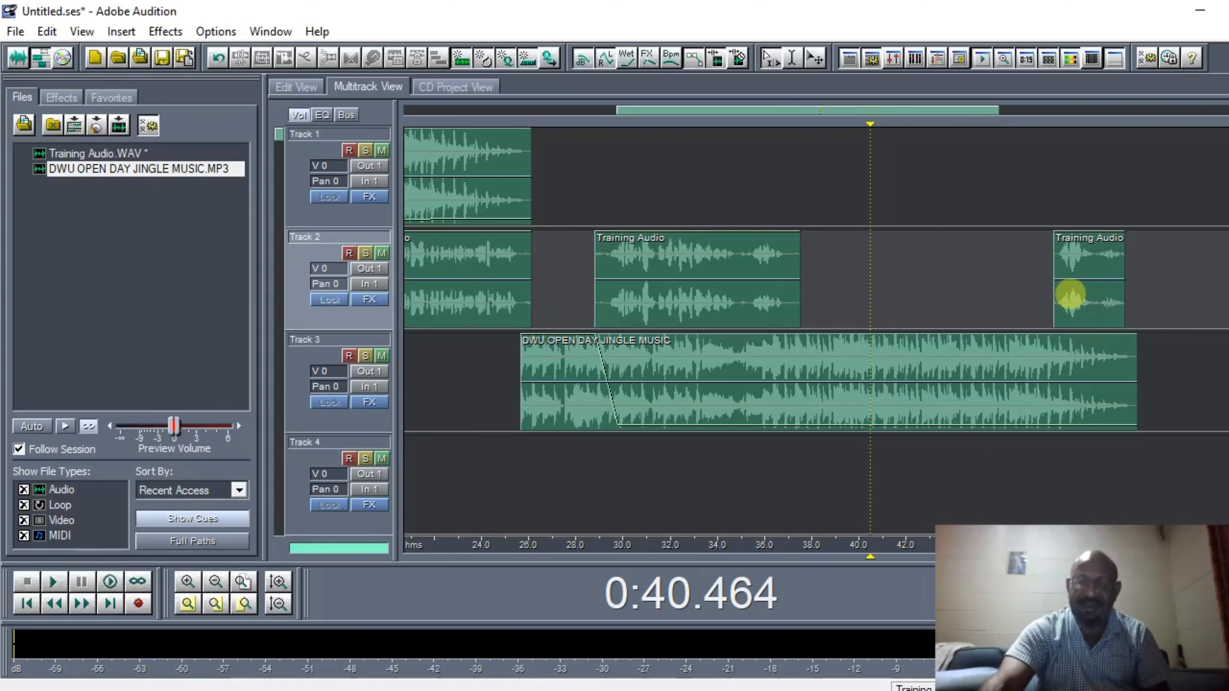
# - Move the short final voice piece on Track 2 to start at about 39.2 s, leaving a small gap after the preceding piece
pyautogui.click(1069, 295)
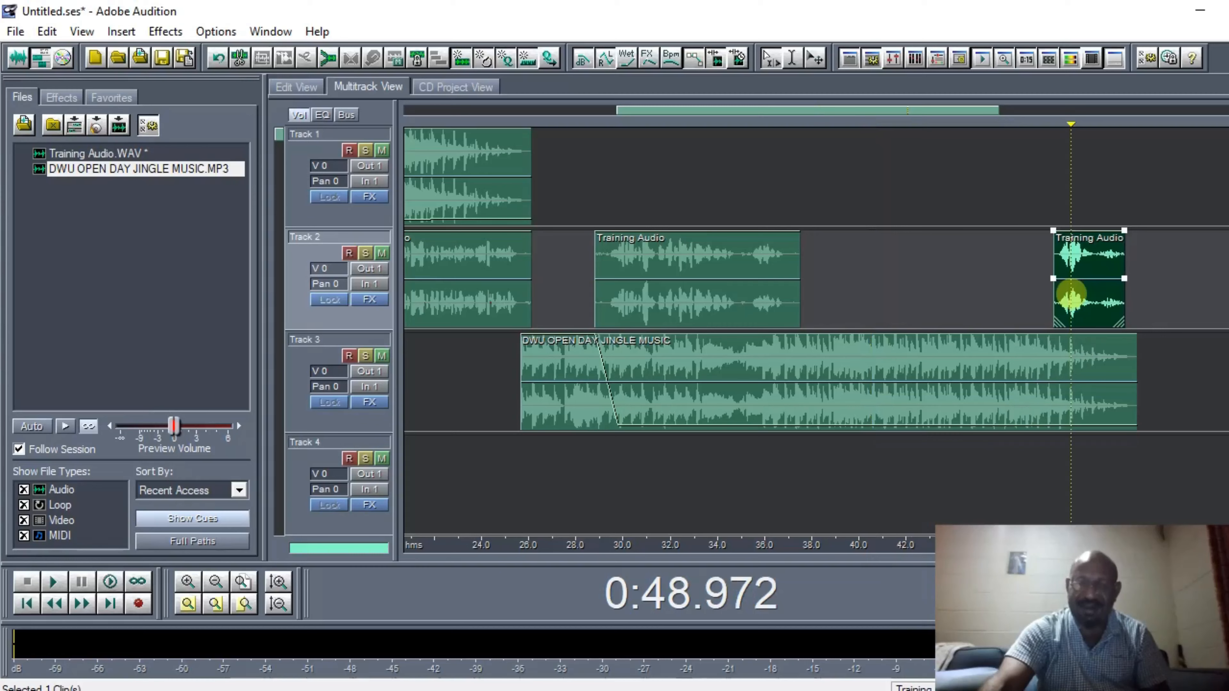
pyautogui.rightClick(1070, 293)
pyautogui.click(956, 291)
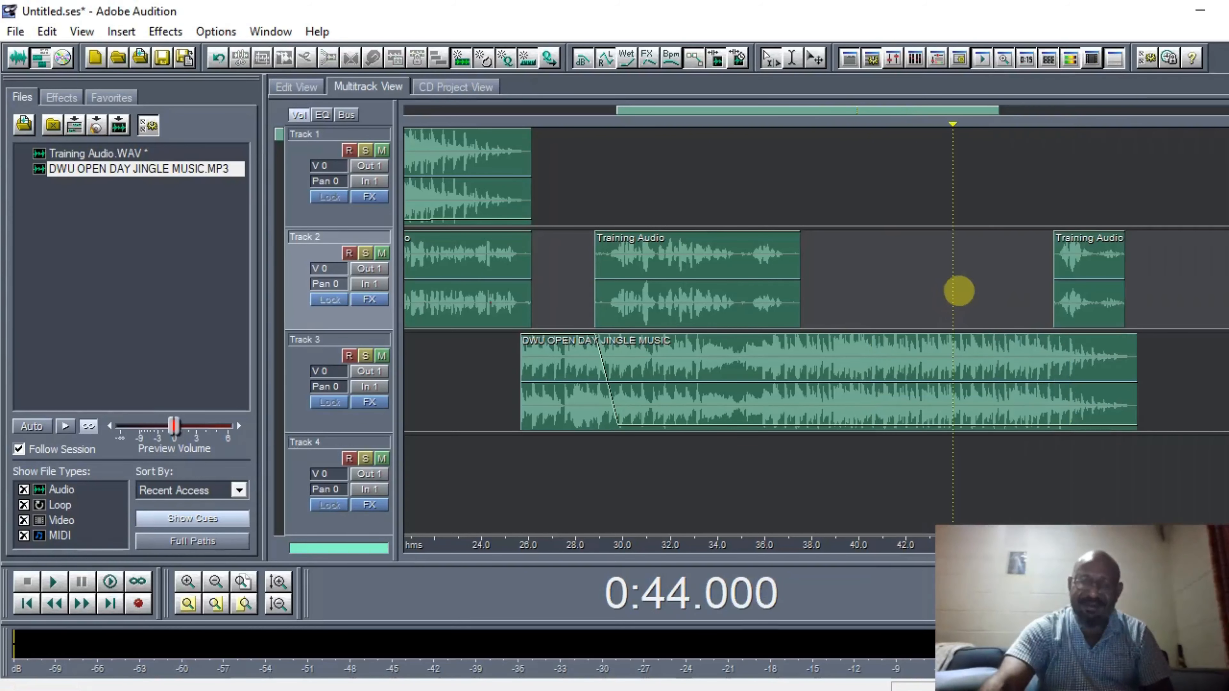
pyautogui.click(1067, 298)
pyautogui.moveTo(1073, 302); pyautogui.dragTo(860, 297)
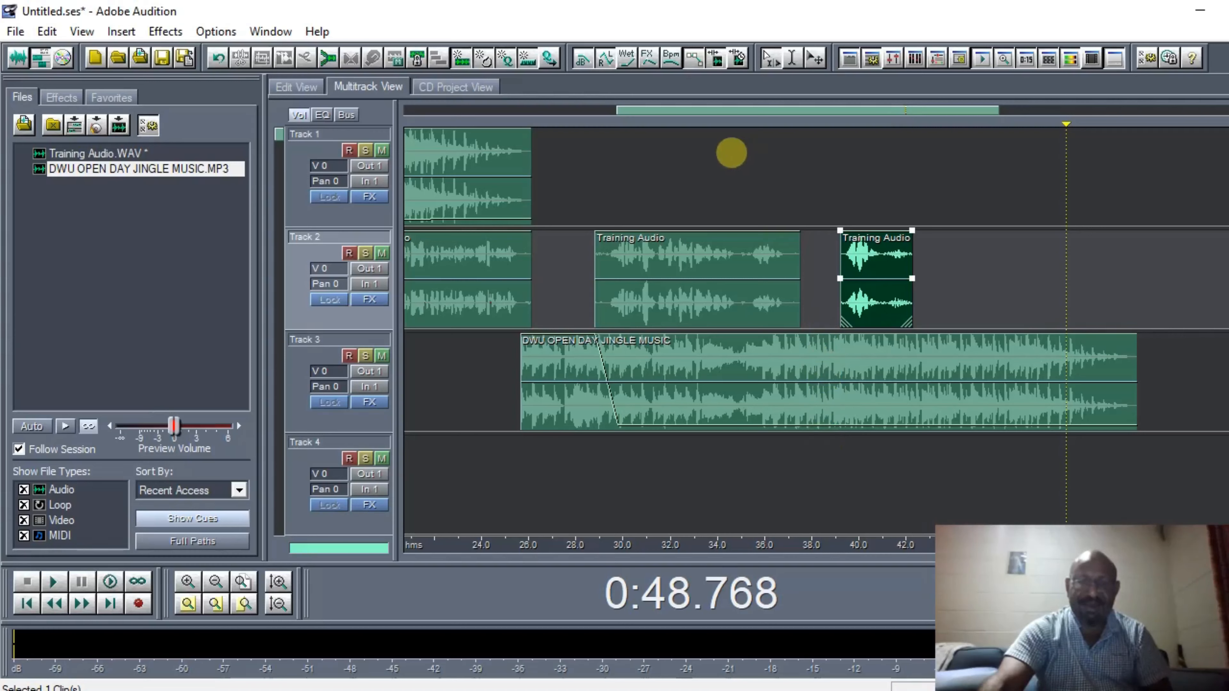
# - Play the mix from 0:34.602 past the 40 s mark to check the spacing of the last voice clips
pyautogui.click(730, 144)
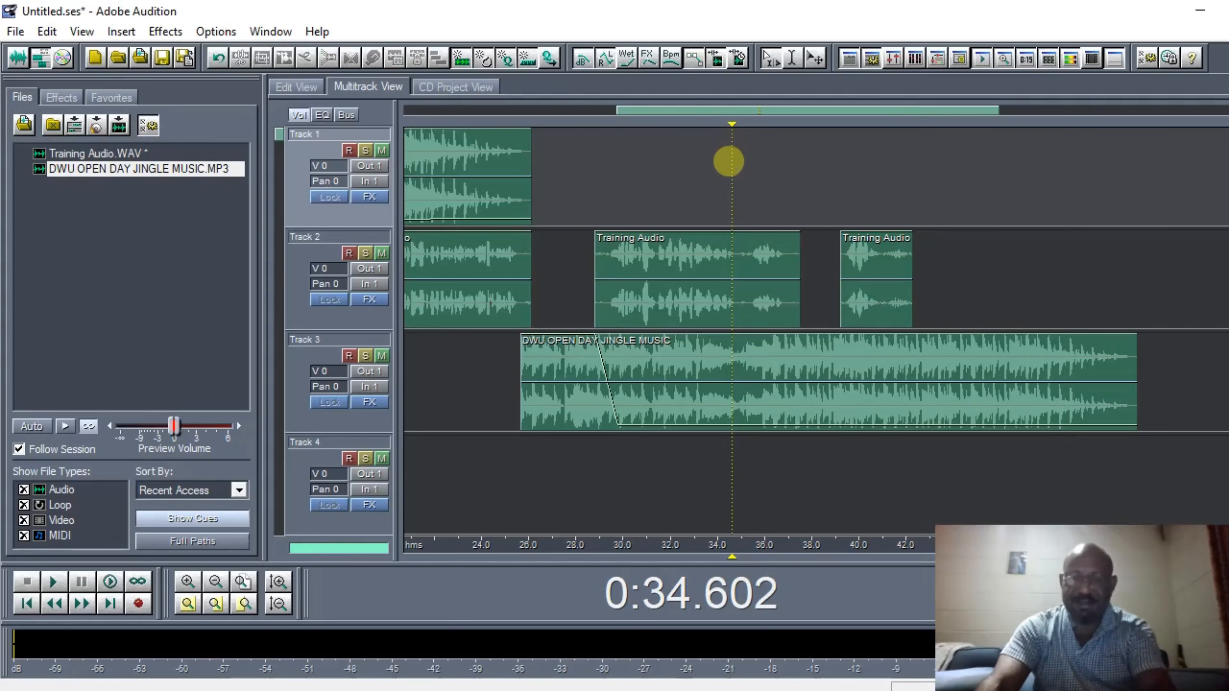
pyautogui.press('space')
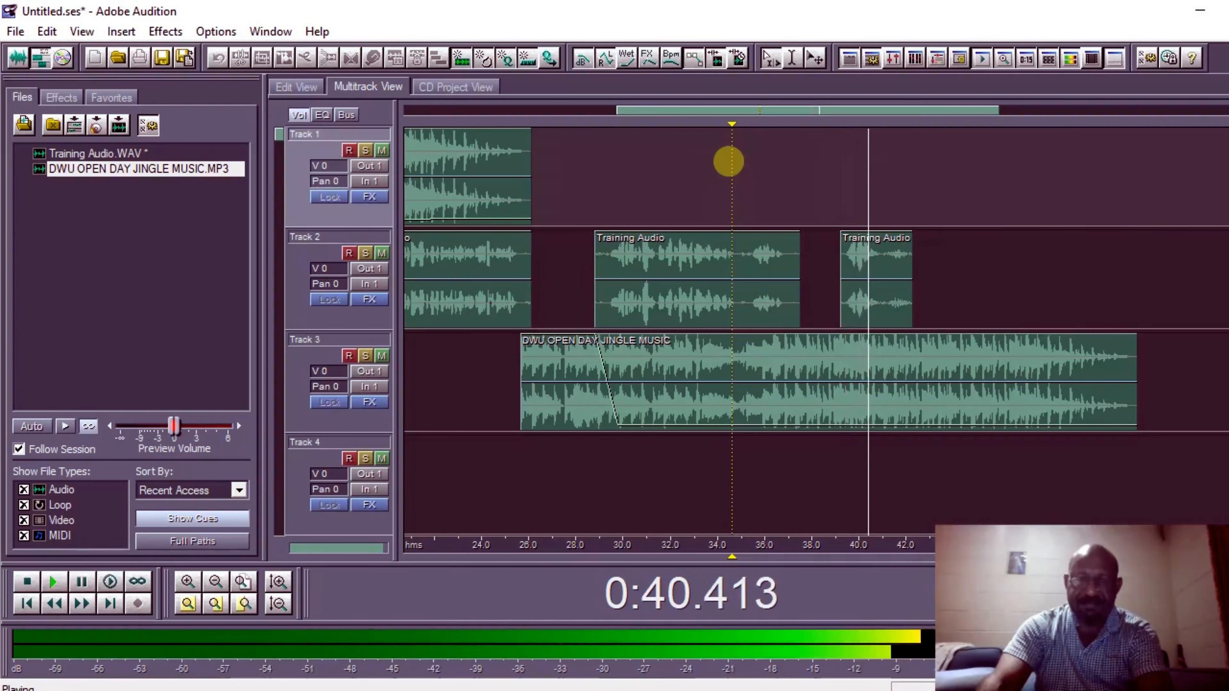
pyautogui.press('space')
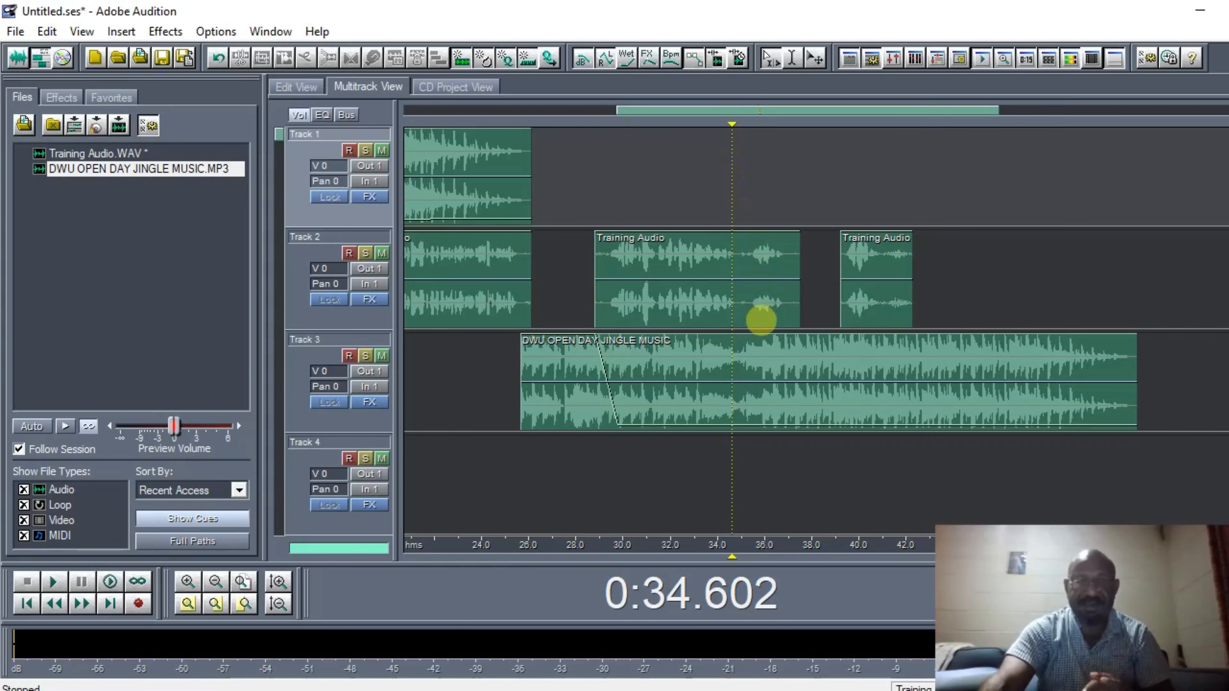
# - Split the second-to-last voice clip on Track 2 at 0:35.212 and remove the short piece after the split
pyautogui.click(745, 306)
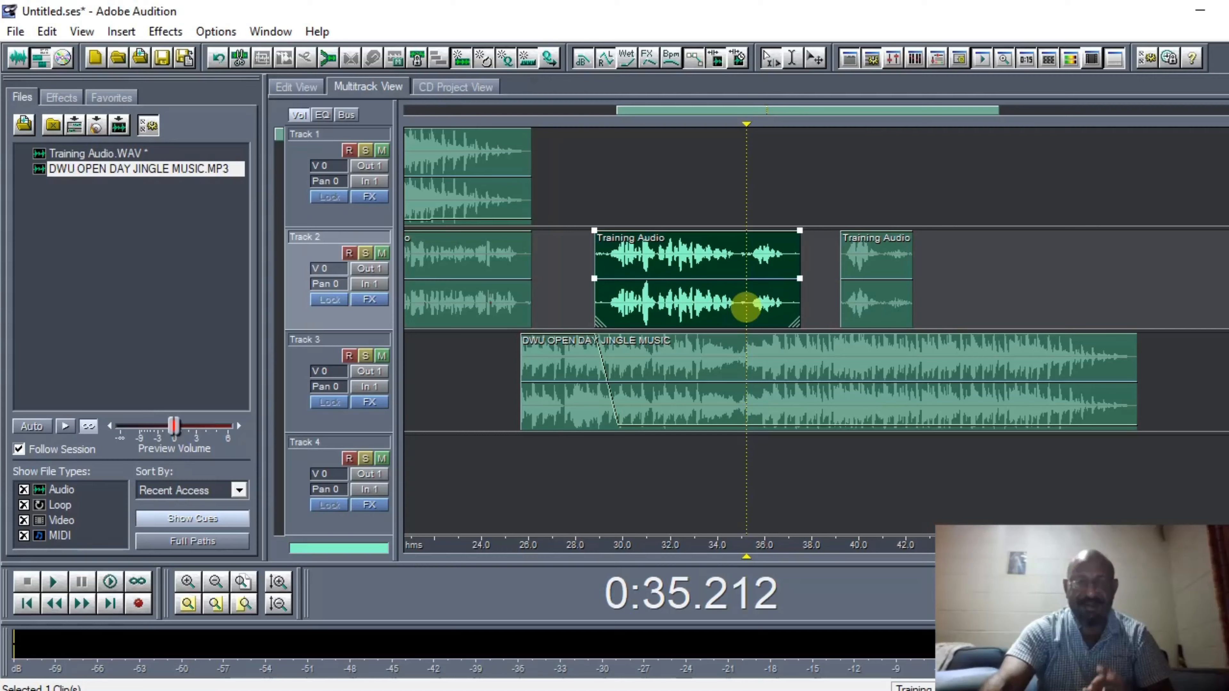
pyautogui.rightClick(746, 306)
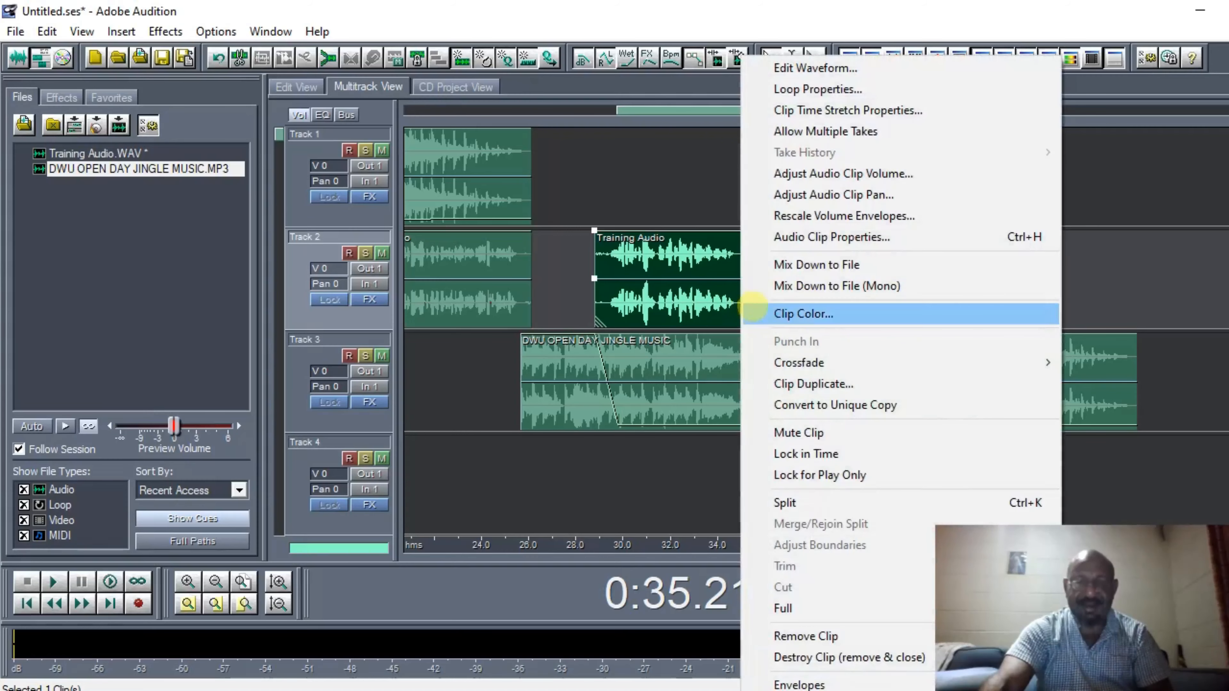
pyautogui.click(799, 503)
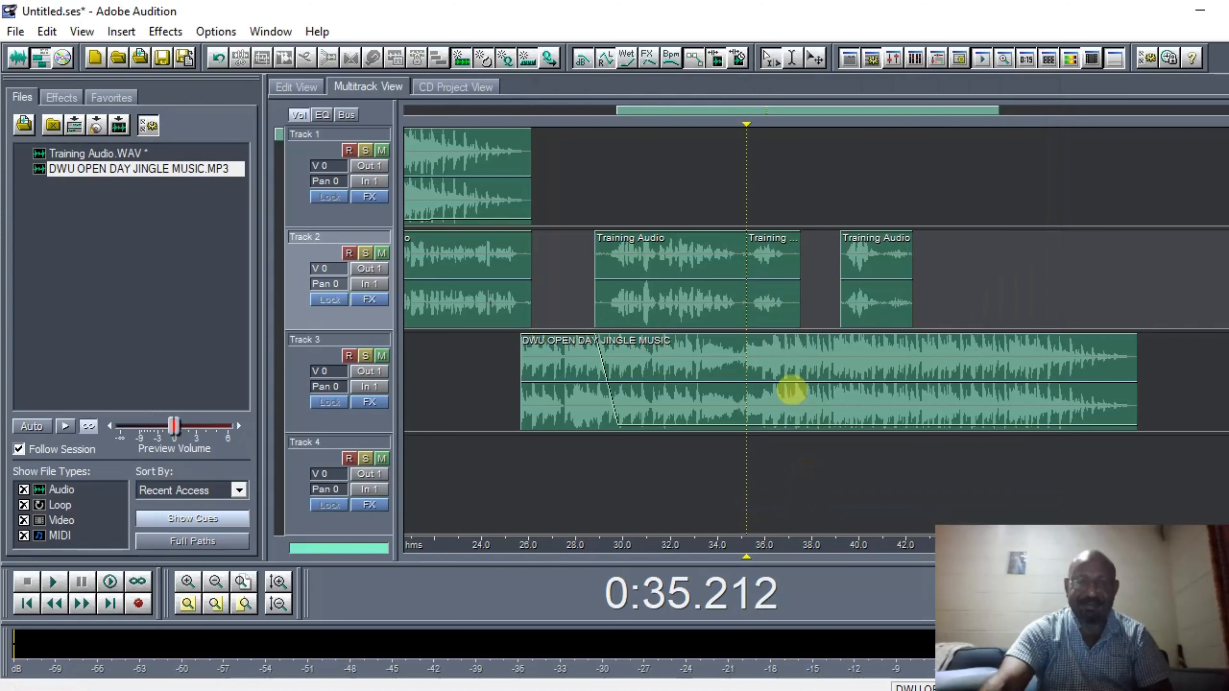
pyautogui.click(764, 308)
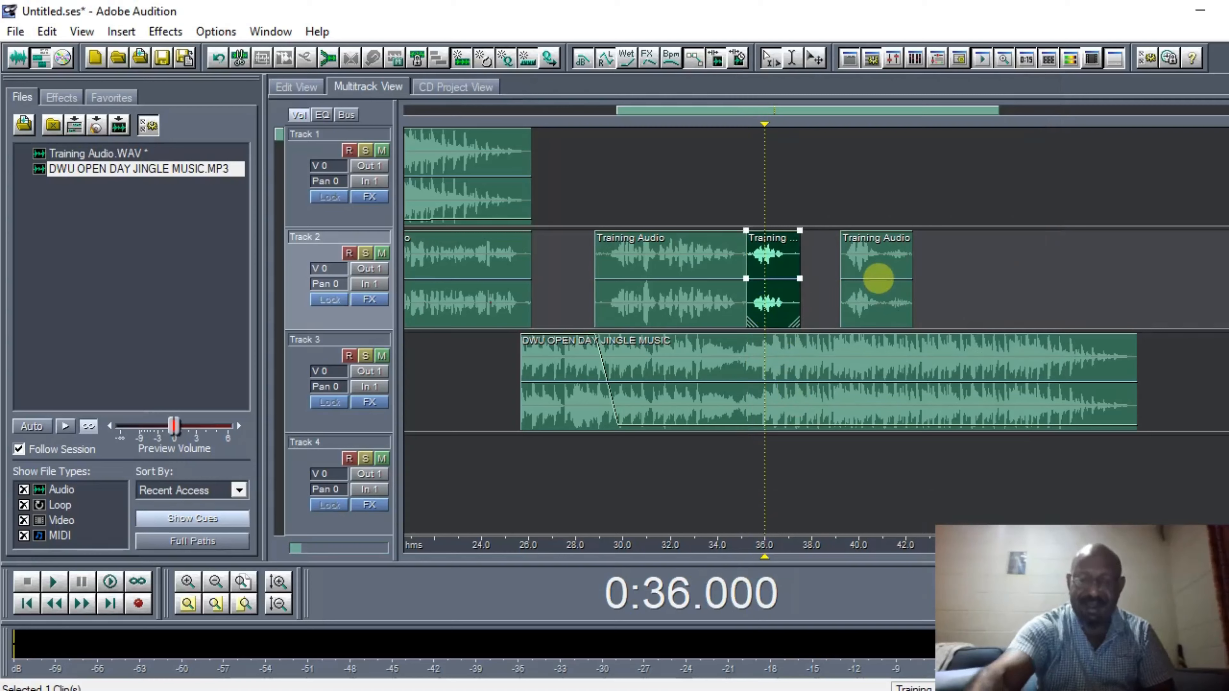
pyautogui.press('Delete')
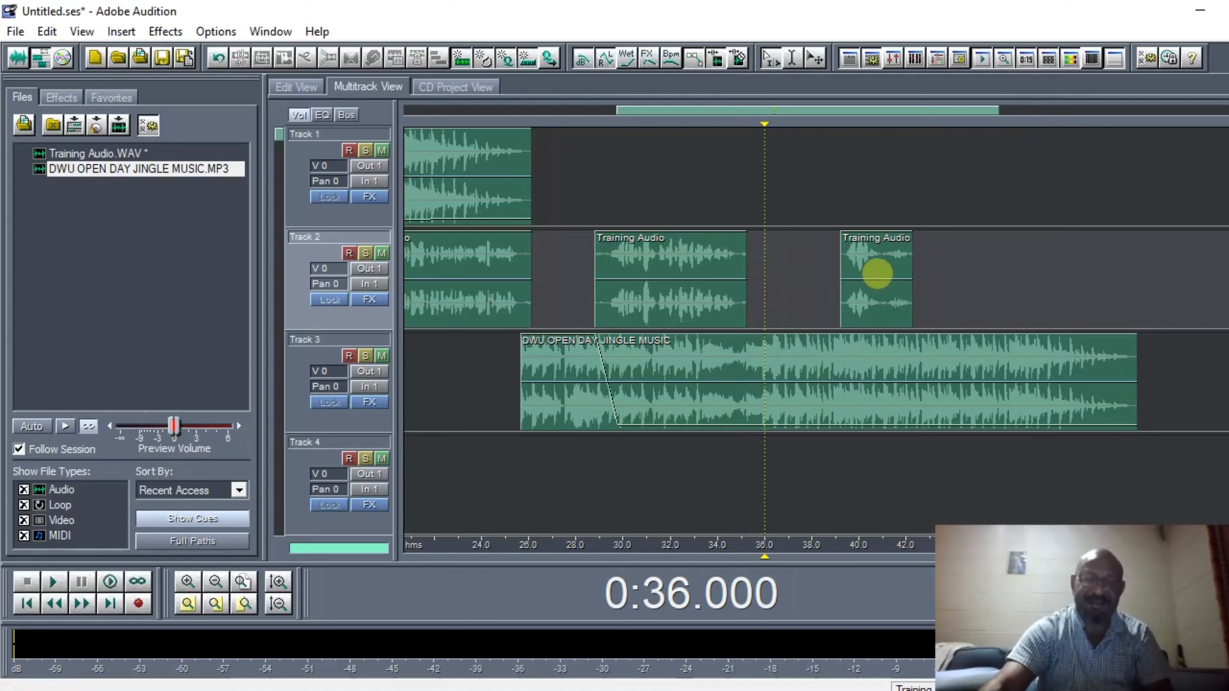
# - Nudge the final voice clip on Track 2 to start at about 39 s and play the mix from 0:34.235
pyautogui.moveTo(855, 302); pyautogui.dragTo(853, 303)
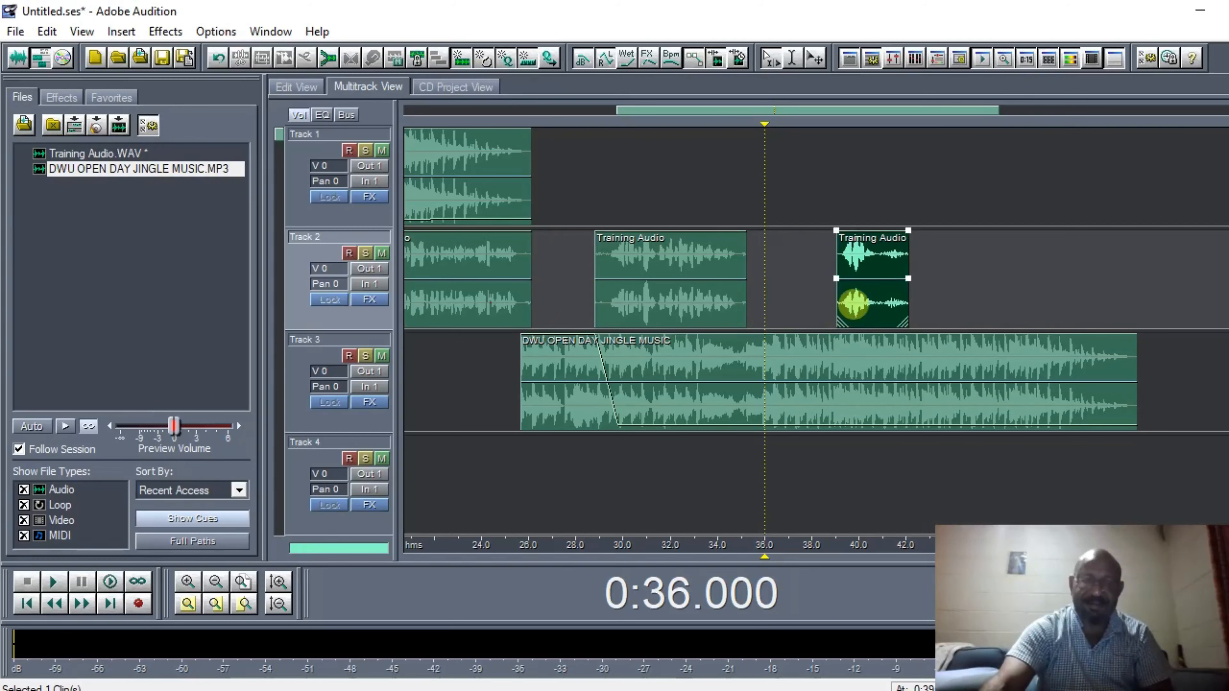
pyautogui.click(721, 184)
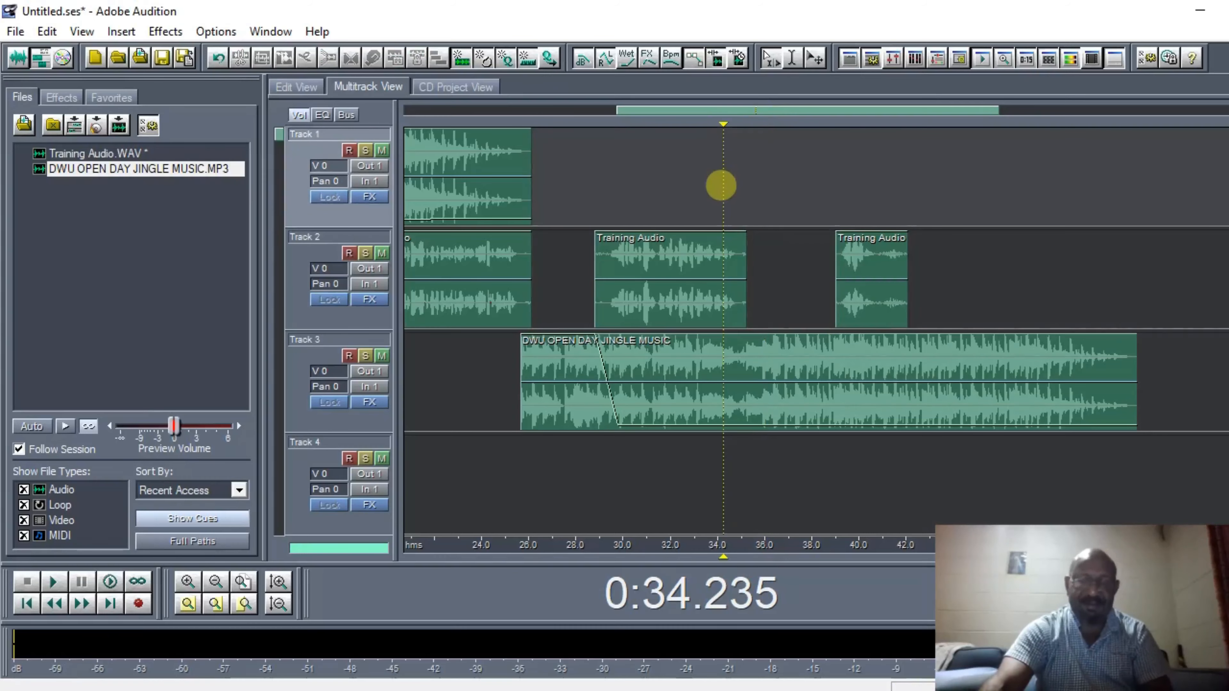
pyautogui.press('space')
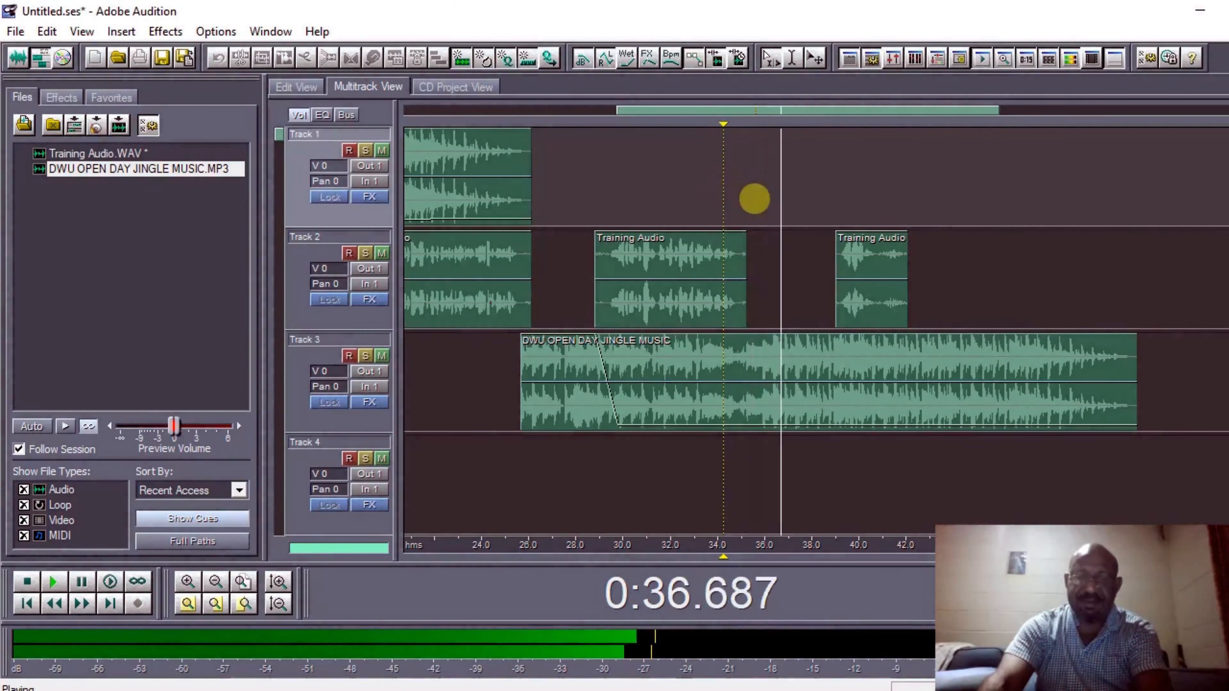
pyautogui.press('space')
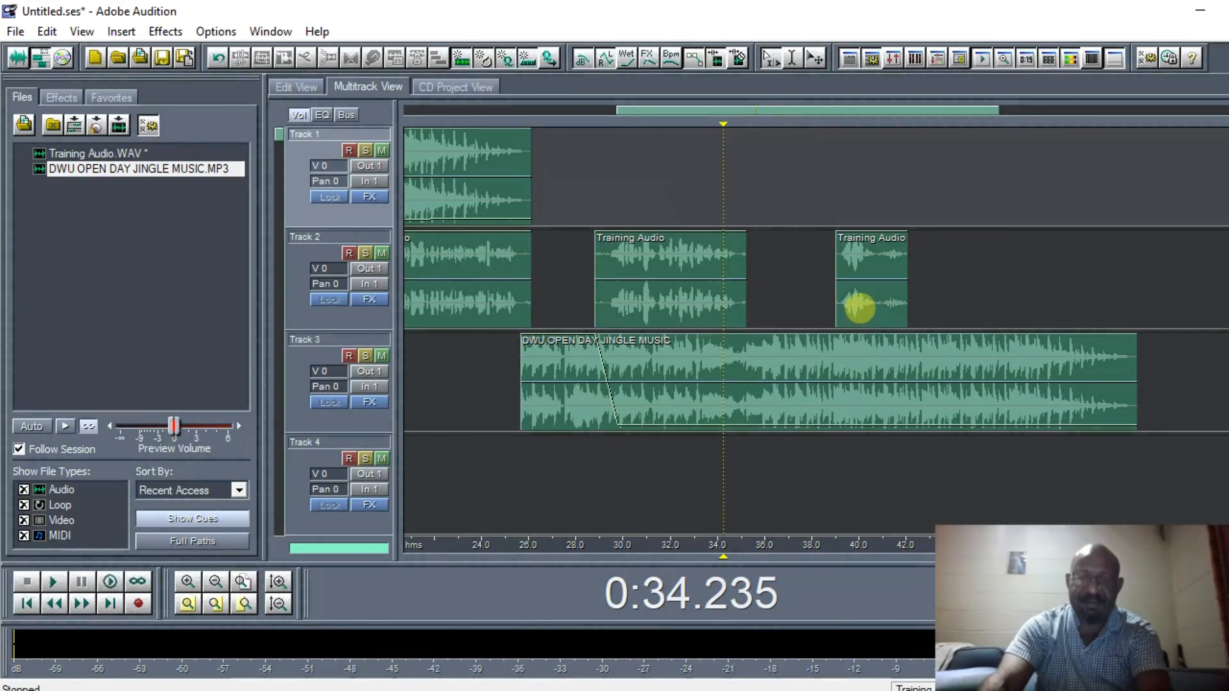
# - Move the final voice clip on Track 2 to start at about 37.4 s and play the gap from 0:34.235
pyautogui.click(858, 309)
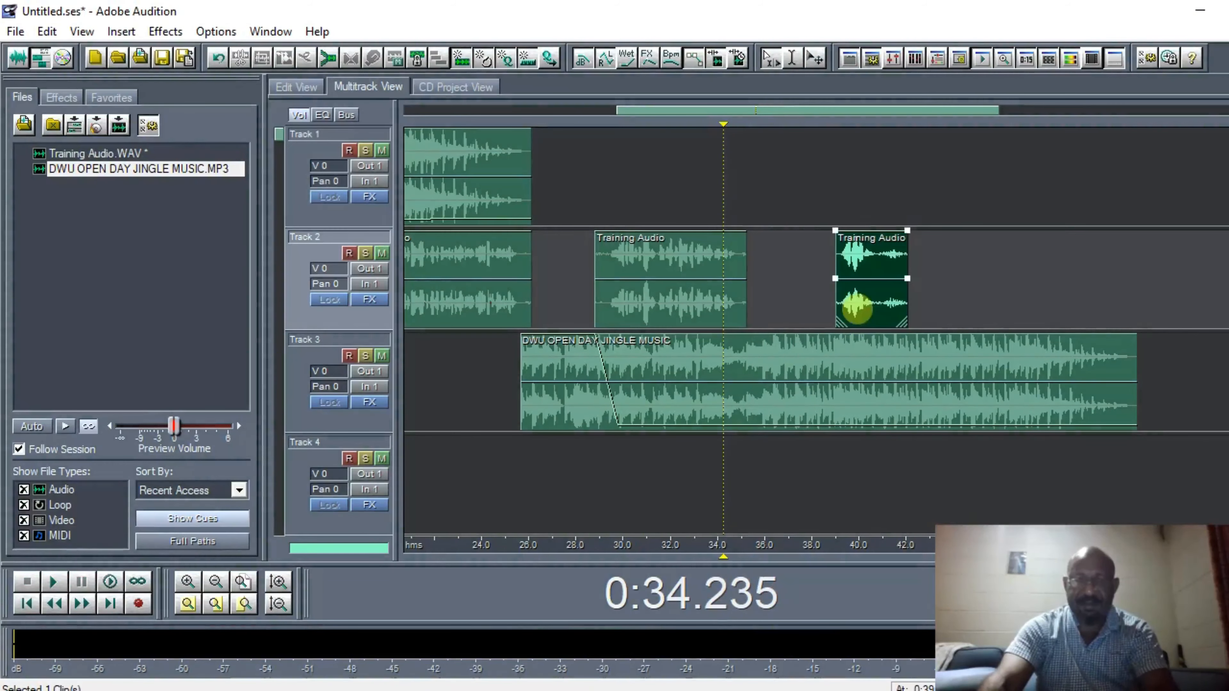
pyautogui.moveTo(857, 309); pyautogui.dragTo(818, 316)
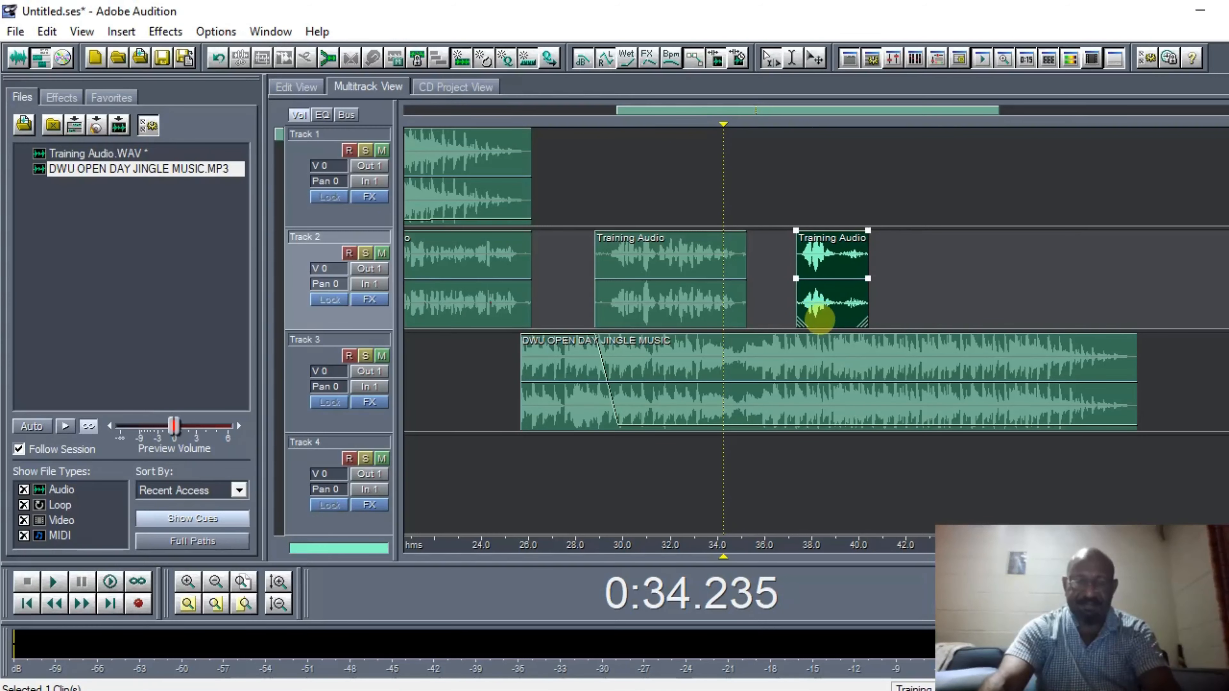
pyautogui.press('space')
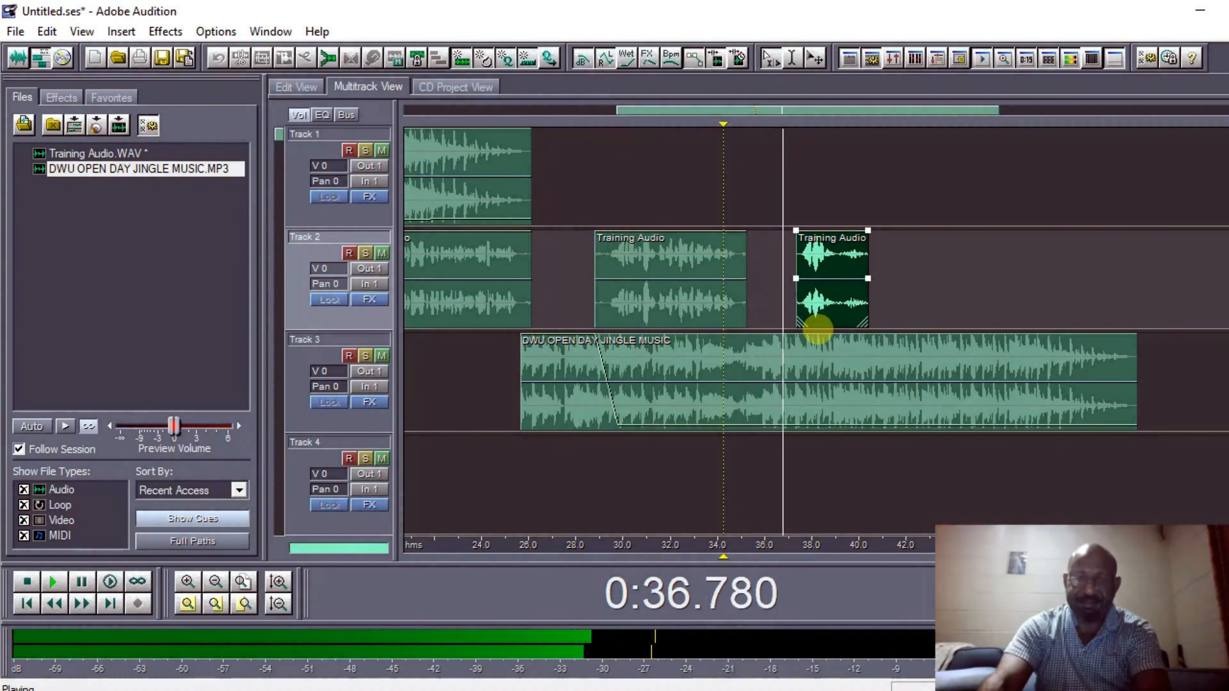
pyautogui.press('space')
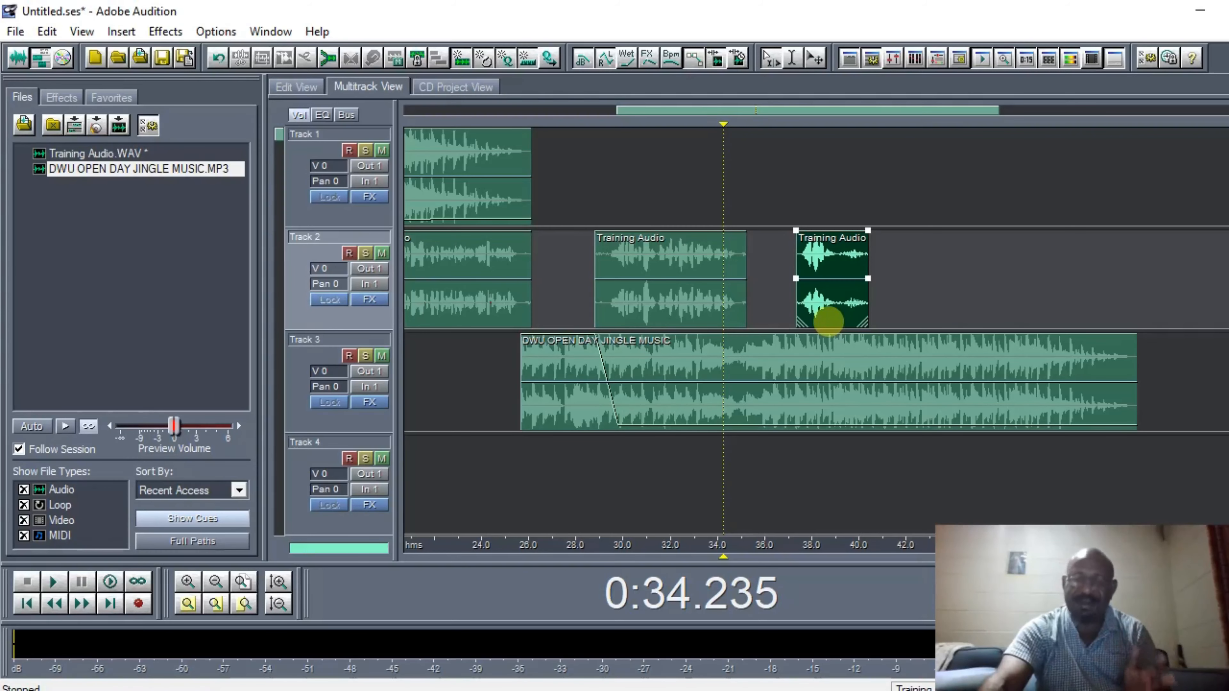
pyautogui.press('space')
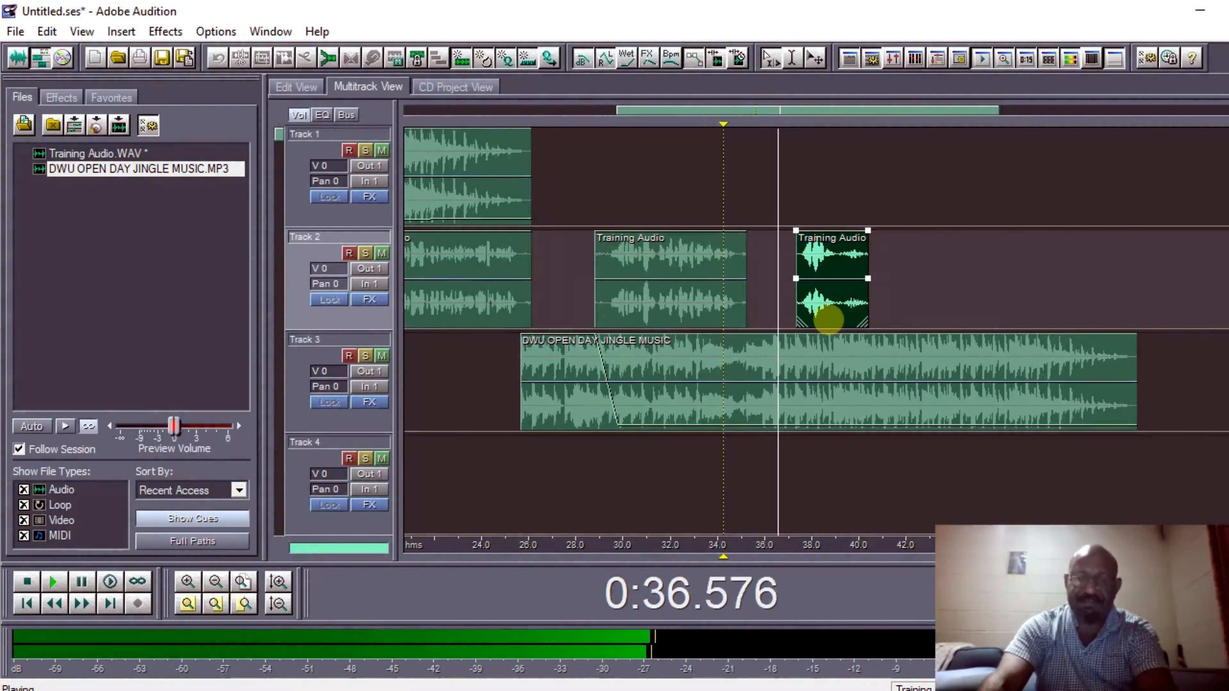
pyautogui.press('space')
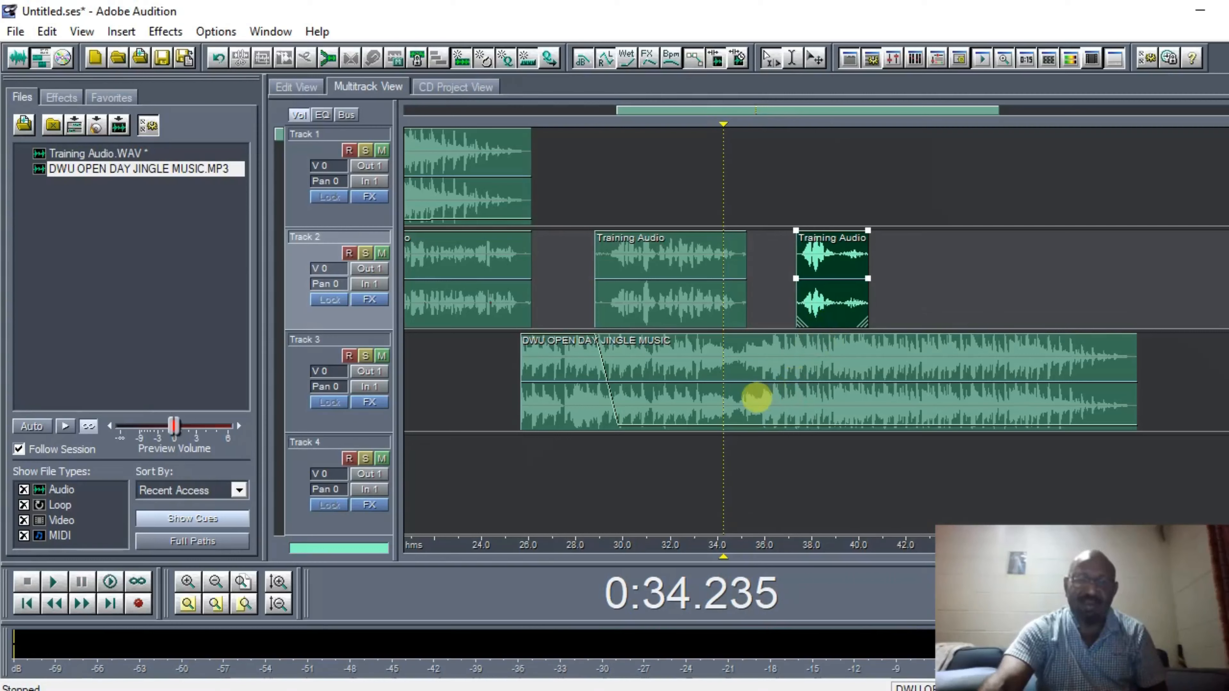
# - Shape the Track 3 music's volume envelope to full between about 35.4 s and 37.1 s, dropping to 5% at about 37.6 s
pyautogui.click(746, 418)
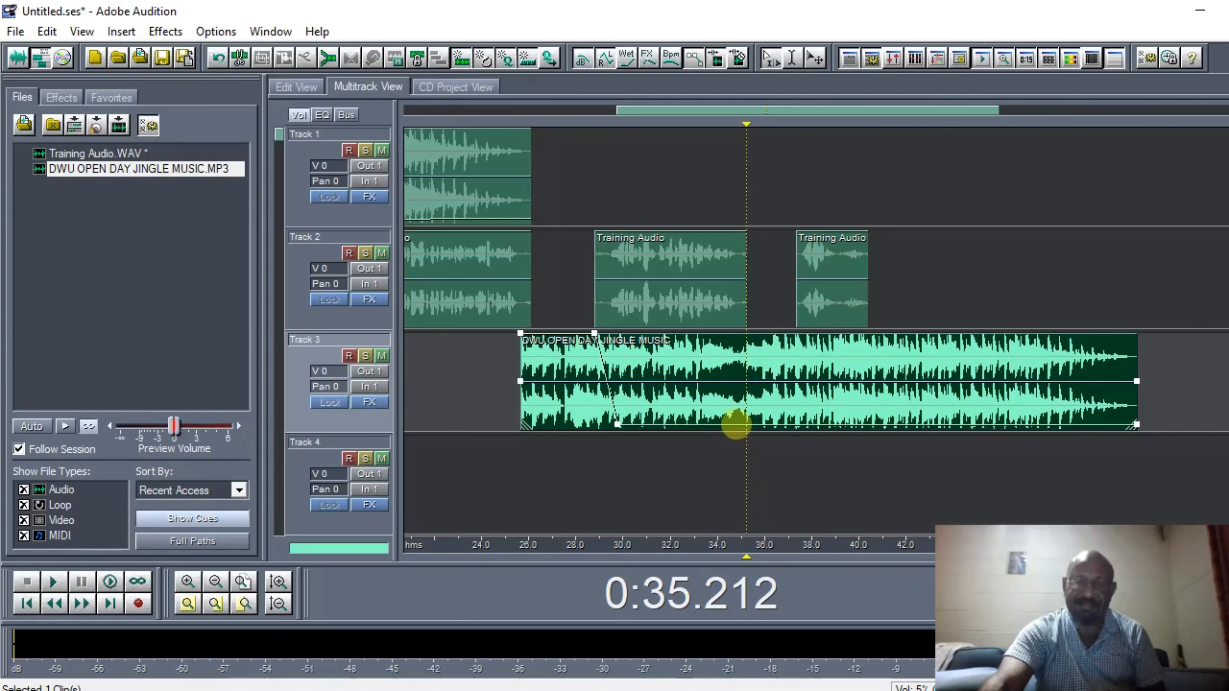
pyautogui.click(736, 424)
pyautogui.moveTo(744, 424); pyautogui.dragTo(801, 424)
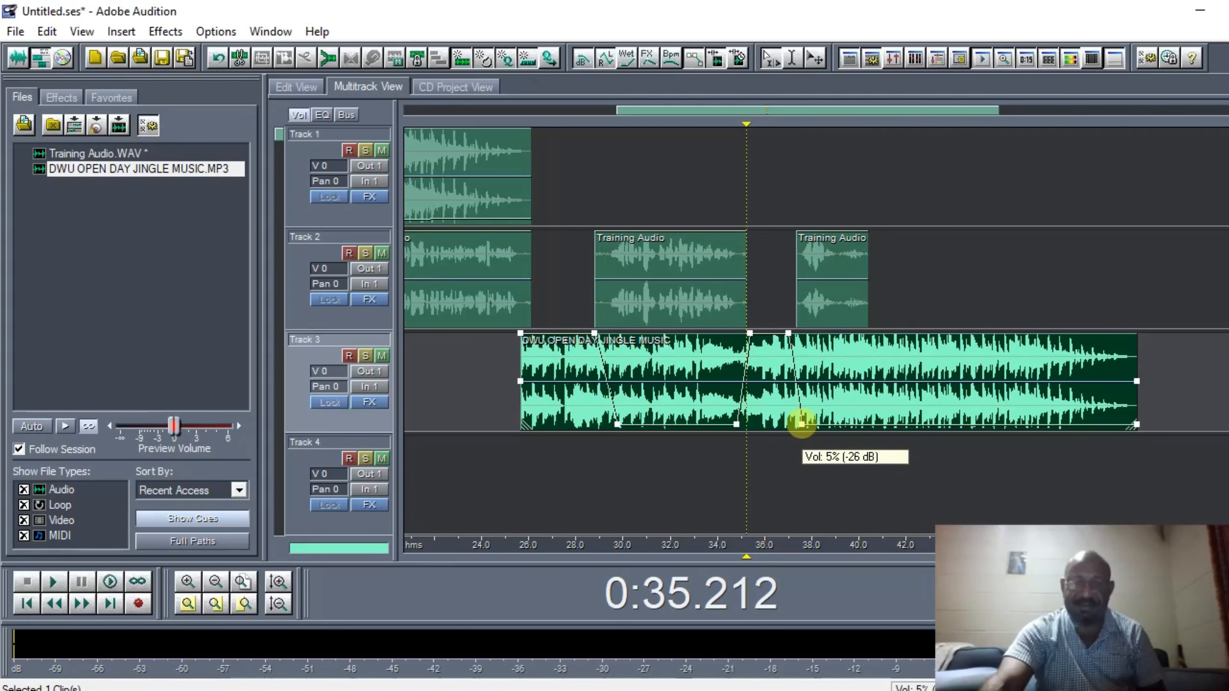
# - Keep the Track 3 music low until about 39.4 s, raise it to full by about 39.9 s, and hold it until just before the clip's end
pyautogui.moveTo(801, 423); pyautogui.dragTo(802, 424)
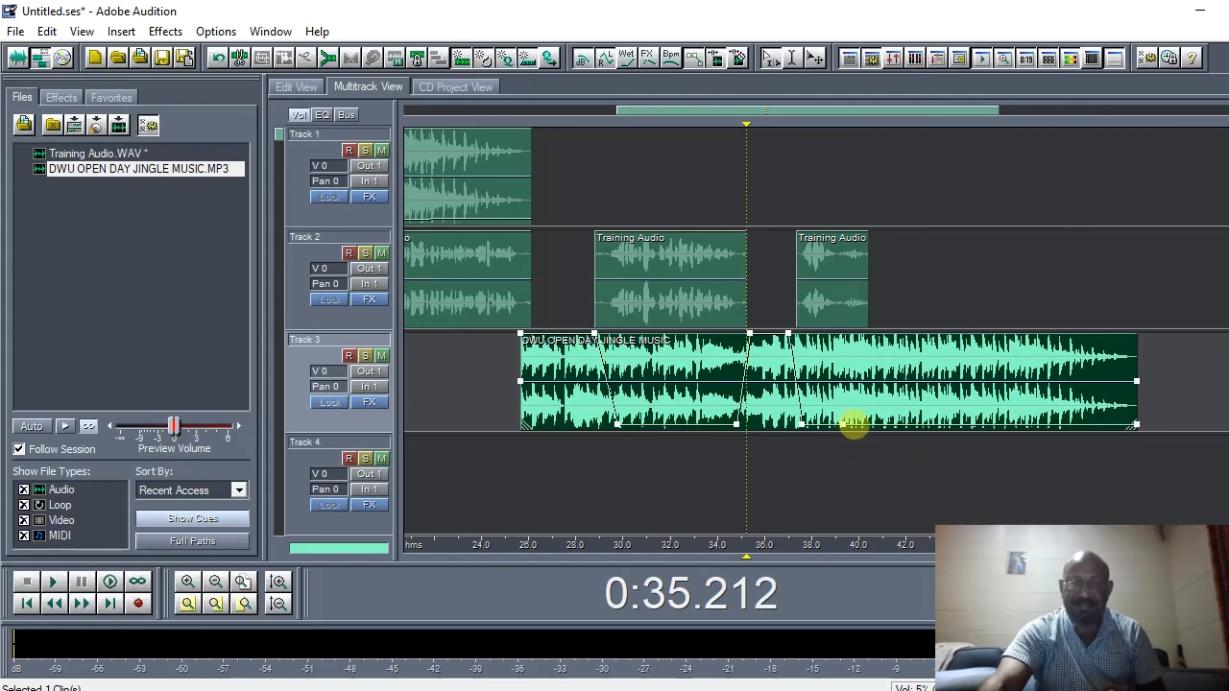
pyautogui.moveTo(858, 423); pyautogui.dragTo(856, 332)
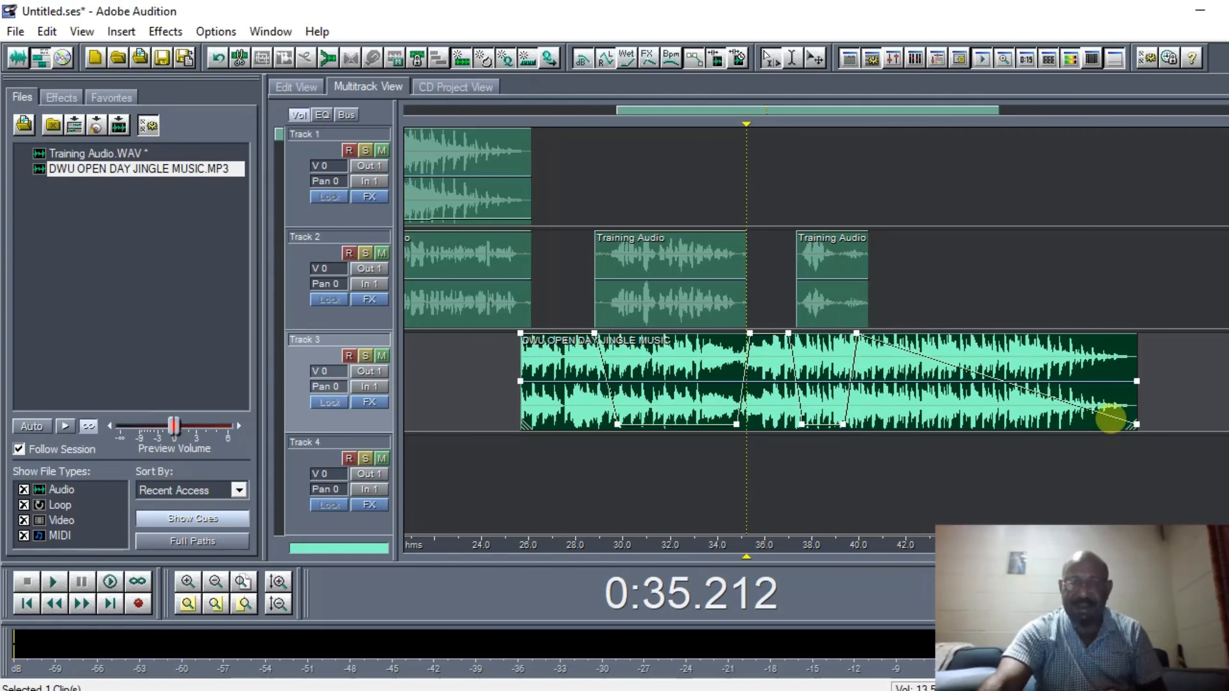
pyautogui.moveTo(1115, 419); pyautogui.dragTo(1127, 333)
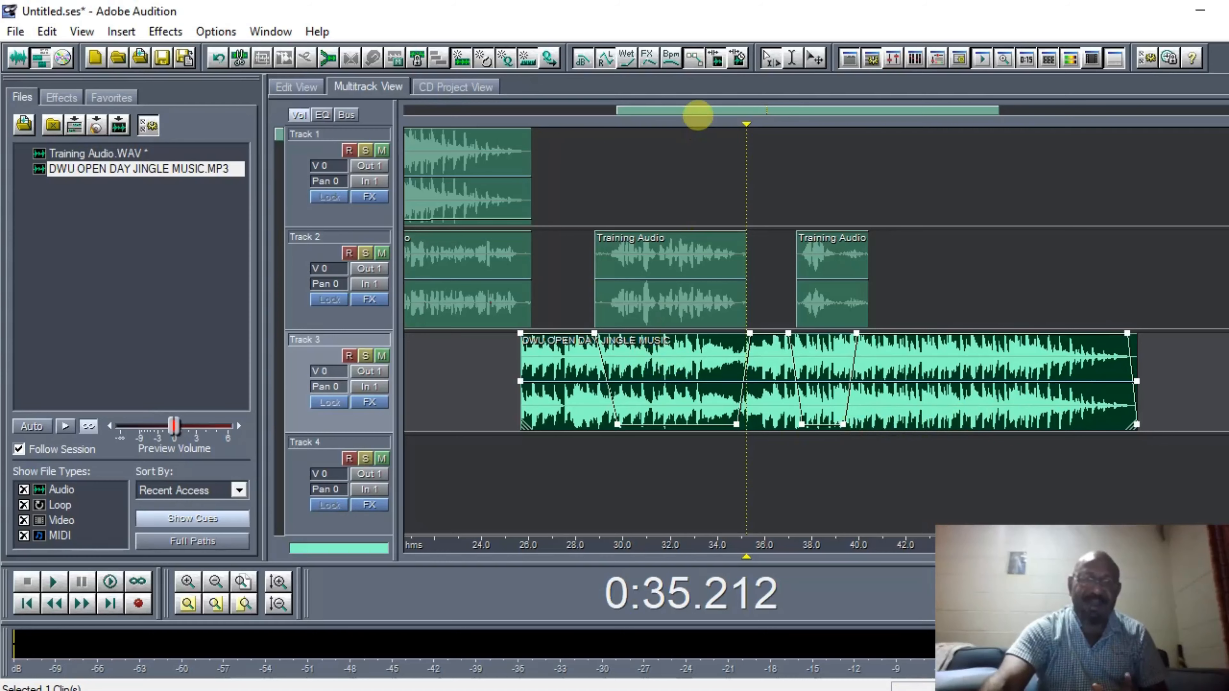
# - Play the mix from the session start past the 36 s mark to check the voice and music balance
pyautogui.moveTo(698, 111); pyautogui.dragTo(485, 99)
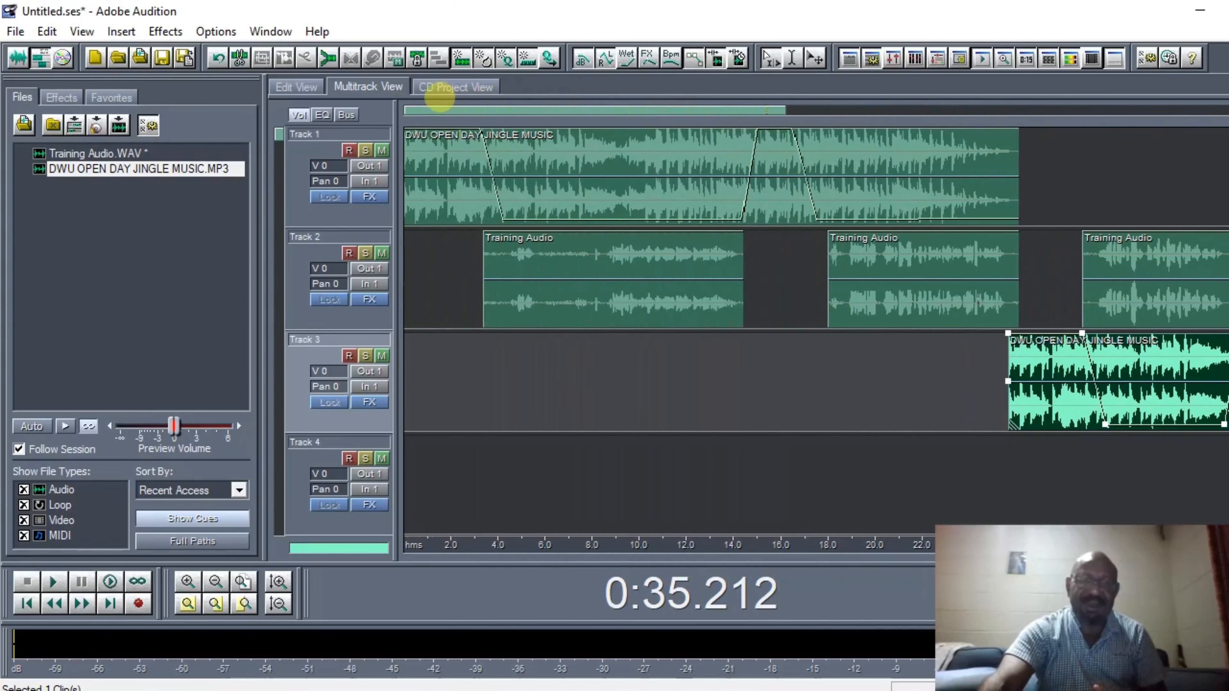
pyautogui.click(404, 293)
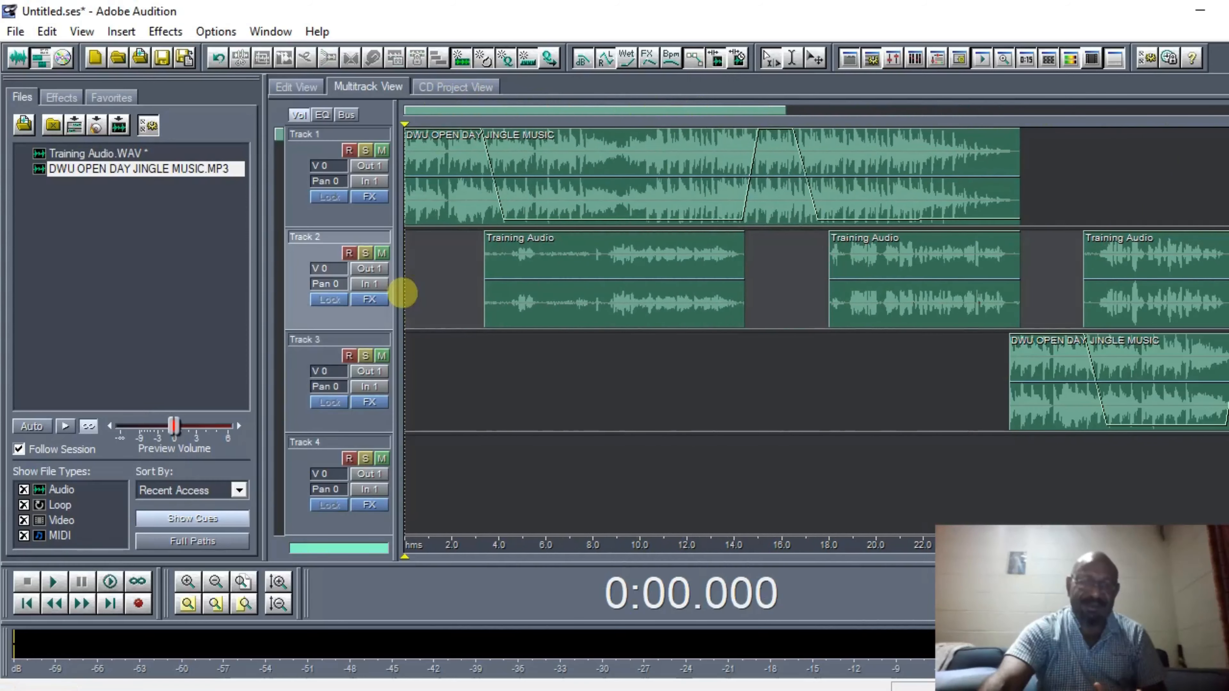
pyautogui.press('space')
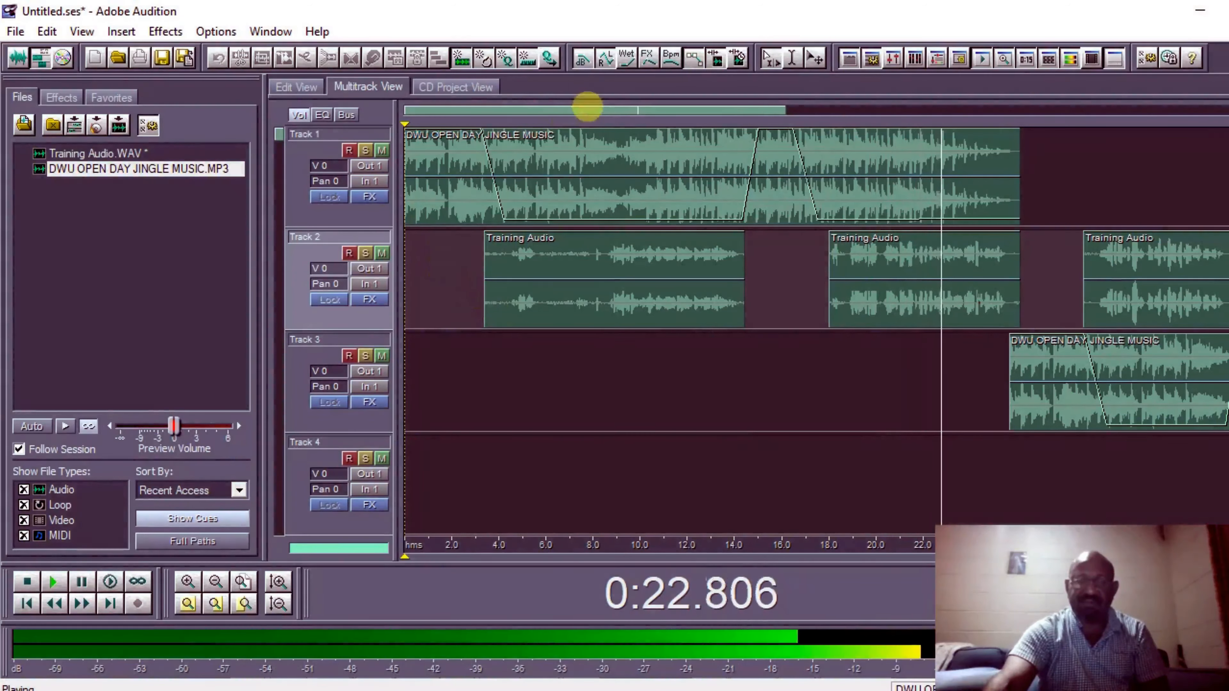
pyautogui.moveTo(570, 115); pyautogui.dragTo(772, 109)
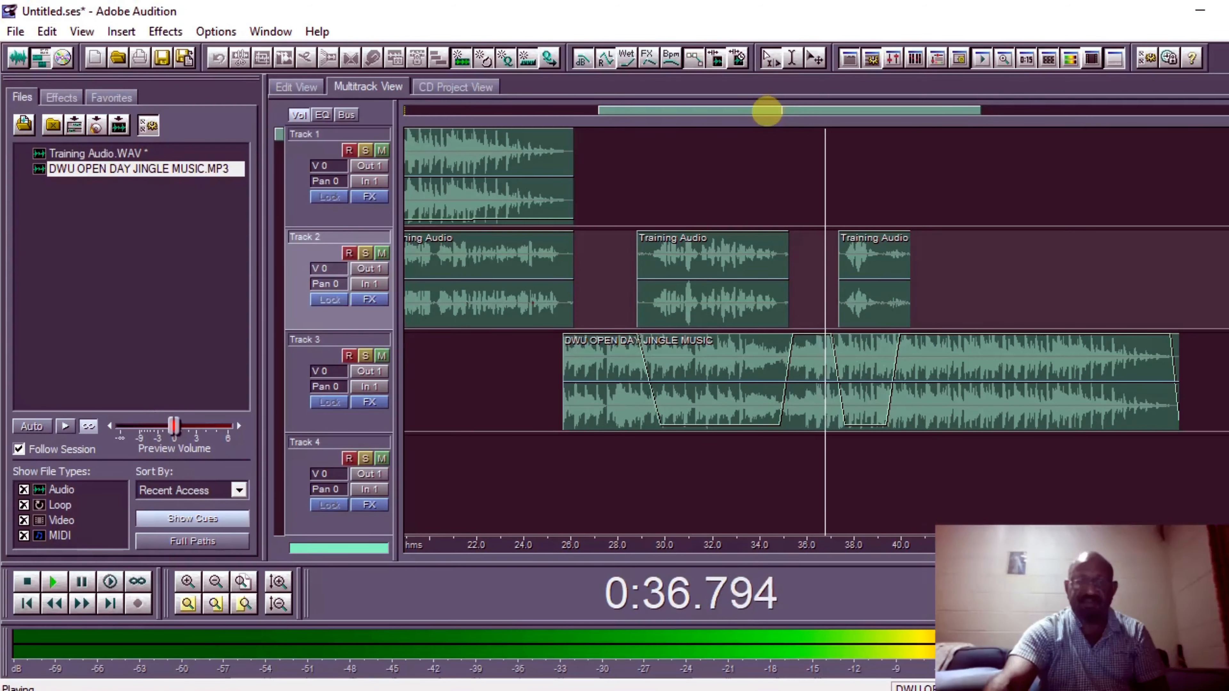
pyautogui.press('space')
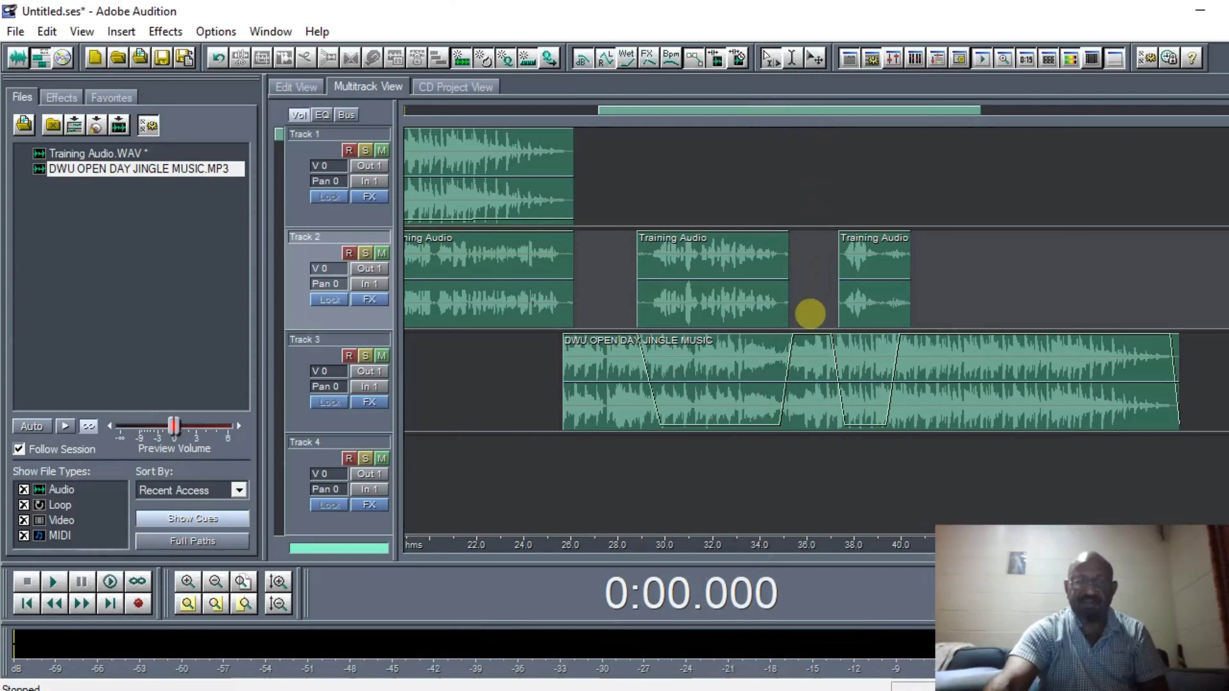
# - Play the mix from 0:32.648 past the 44 s mark to check the music rises around the final voice clip
pyautogui.click(728, 130)
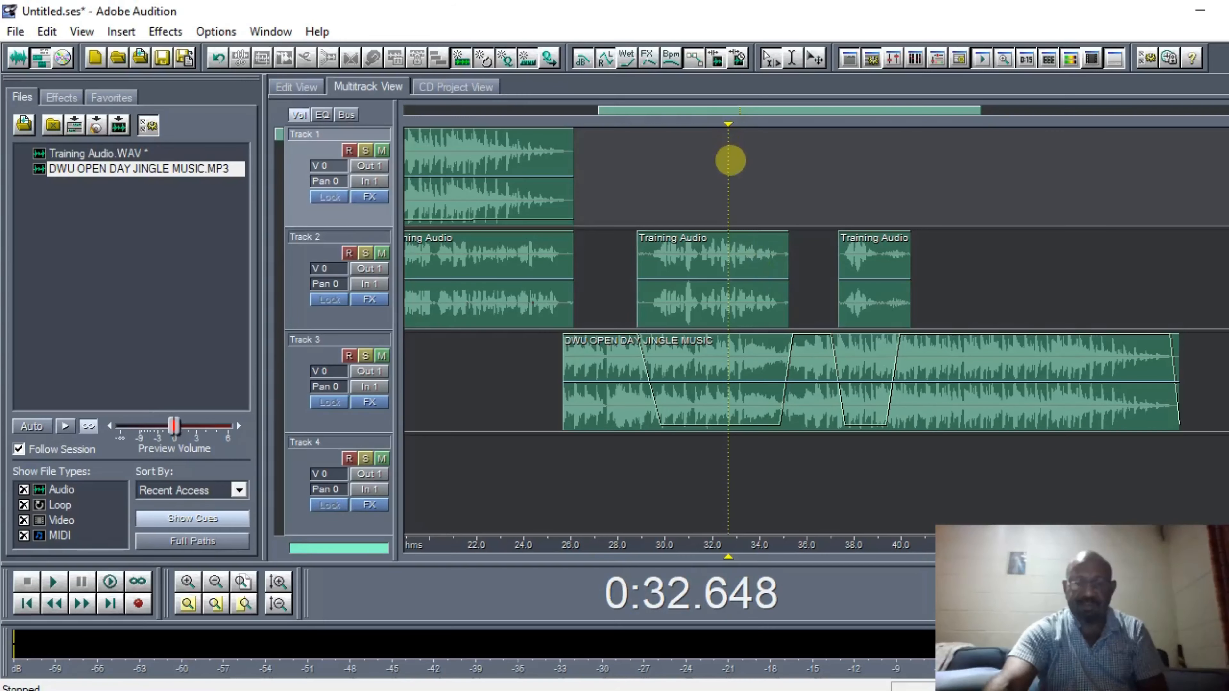
pyautogui.press('space')
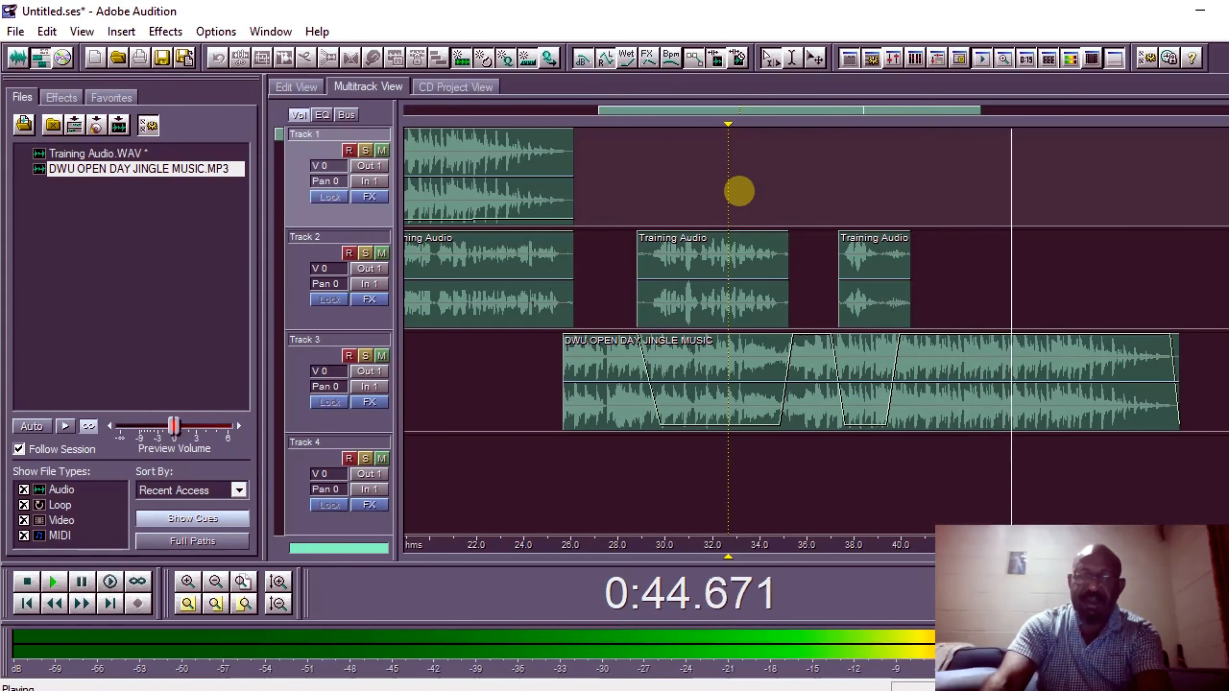
pyautogui.press('space')
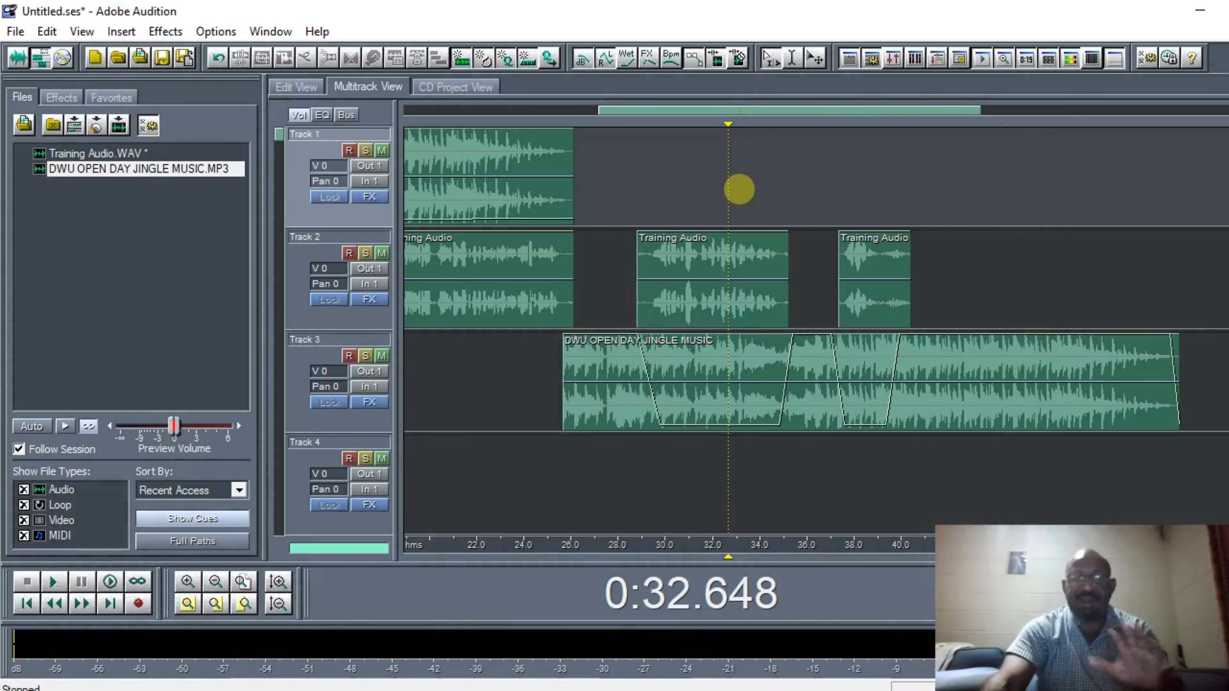
# - Play the mix from 0:02.320 to hear how the music sits beneath the opening voice clip
pyautogui.moveTo(791, 111); pyautogui.dragTo(569, 114)
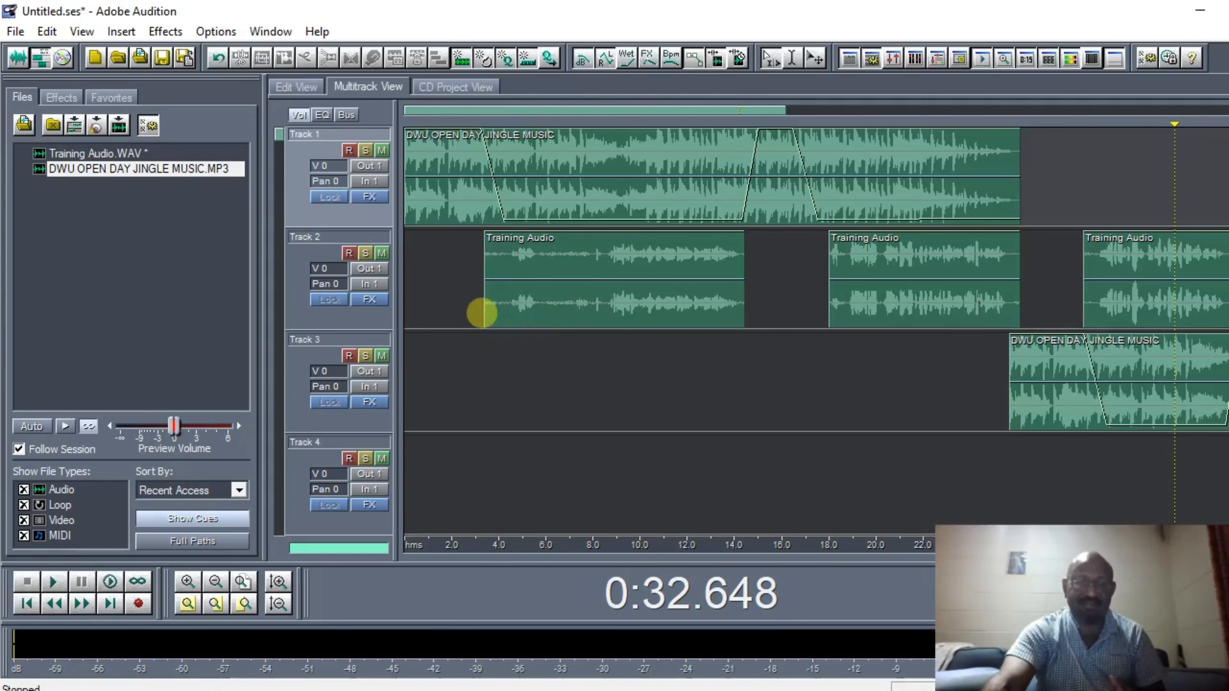
pyautogui.click(463, 149)
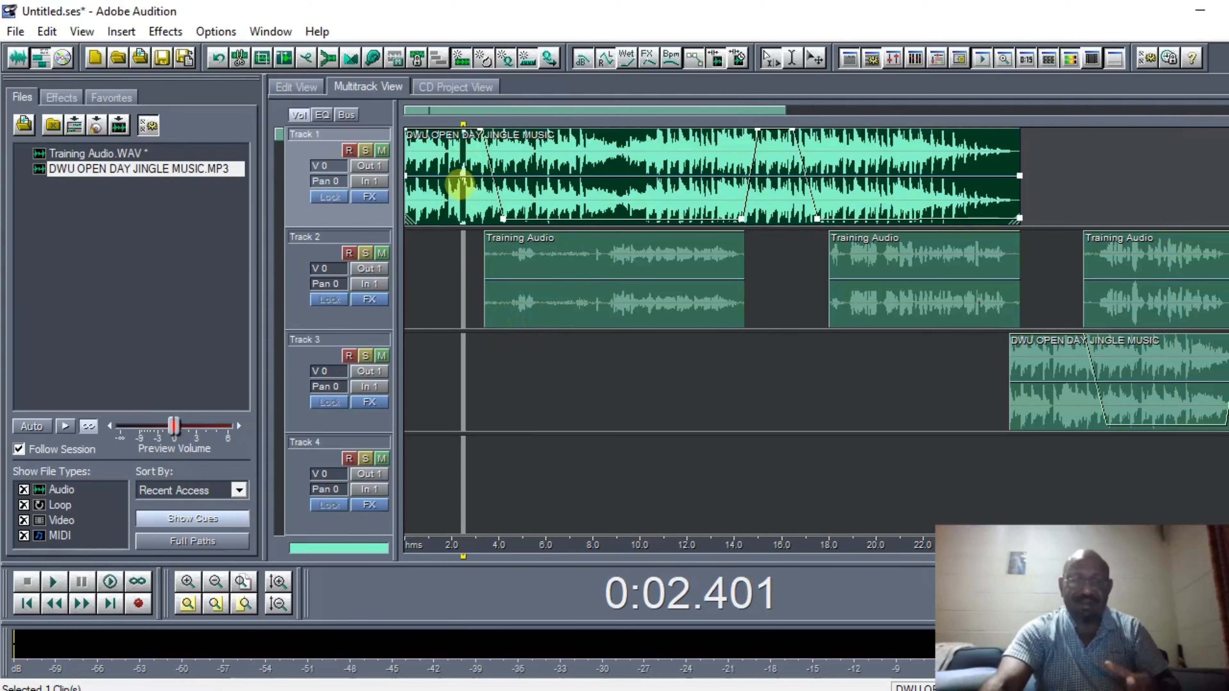
pyautogui.click(459, 149)
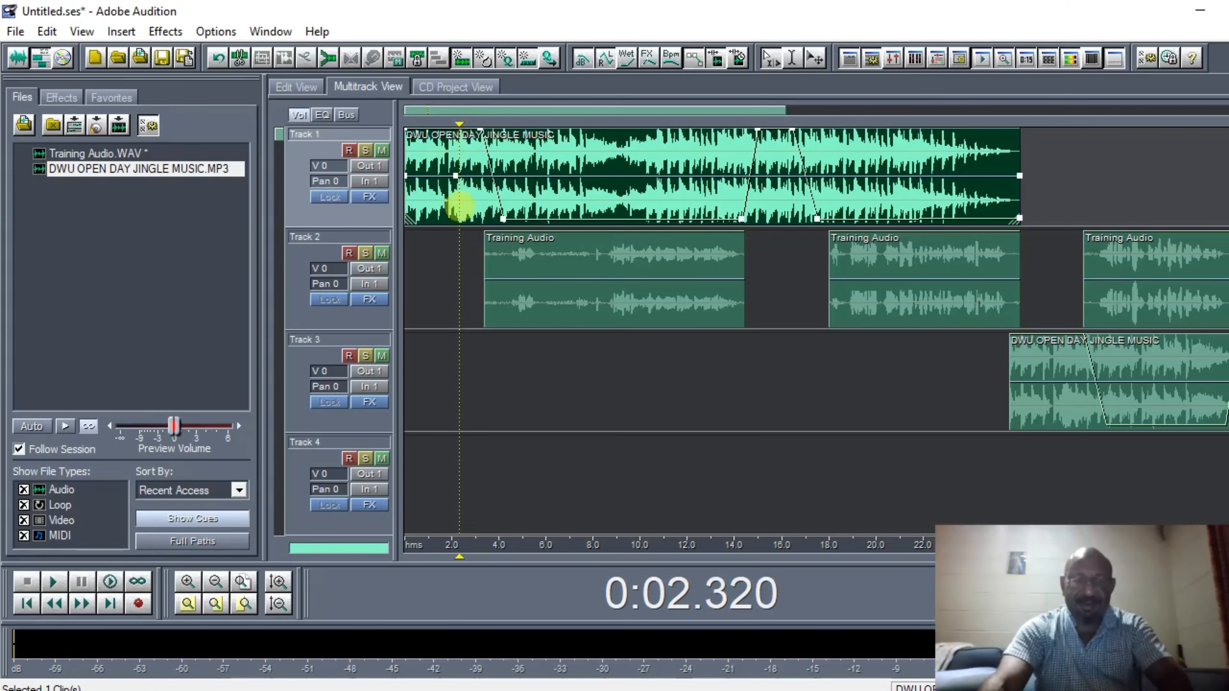
pyautogui.press('space')
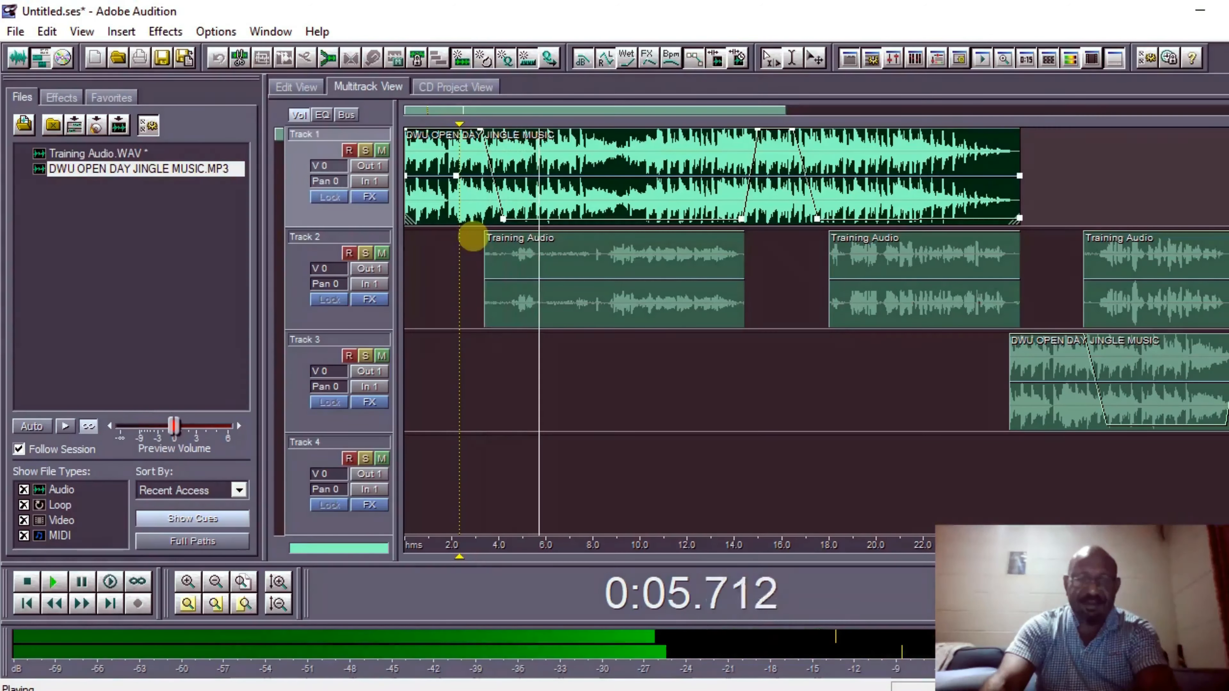
pyautogui.press('space')
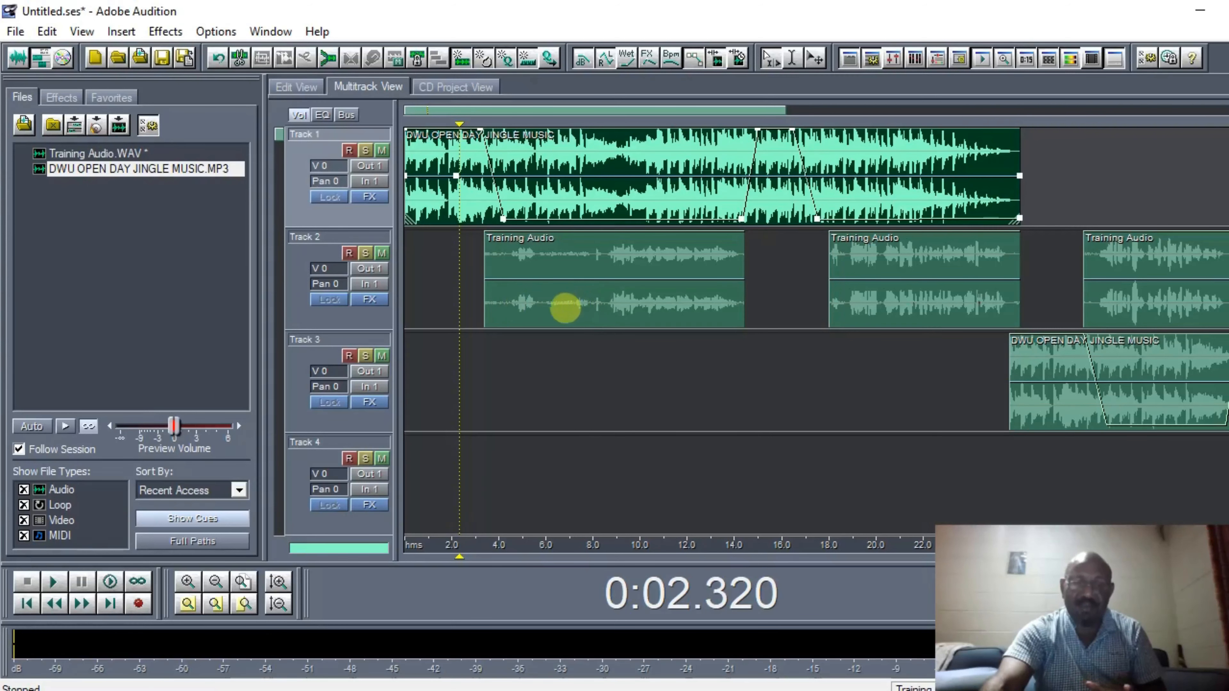
pyautogui.click(546, 304)
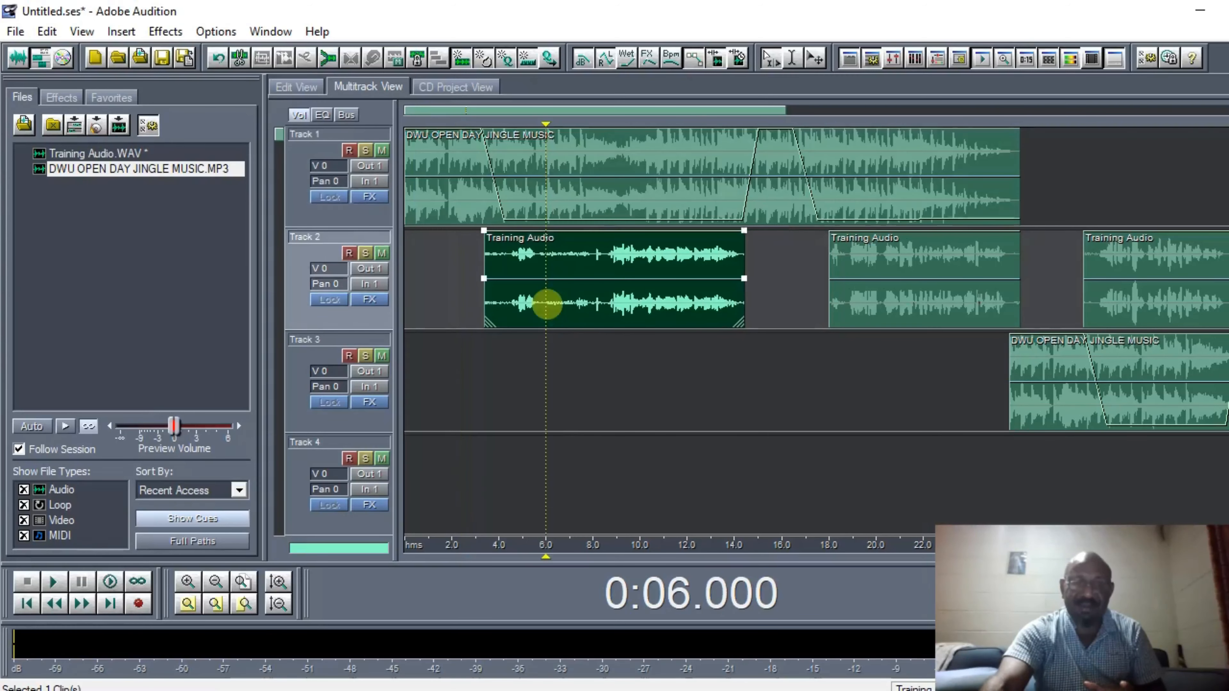
pyautogui.rightClick(546, 304)
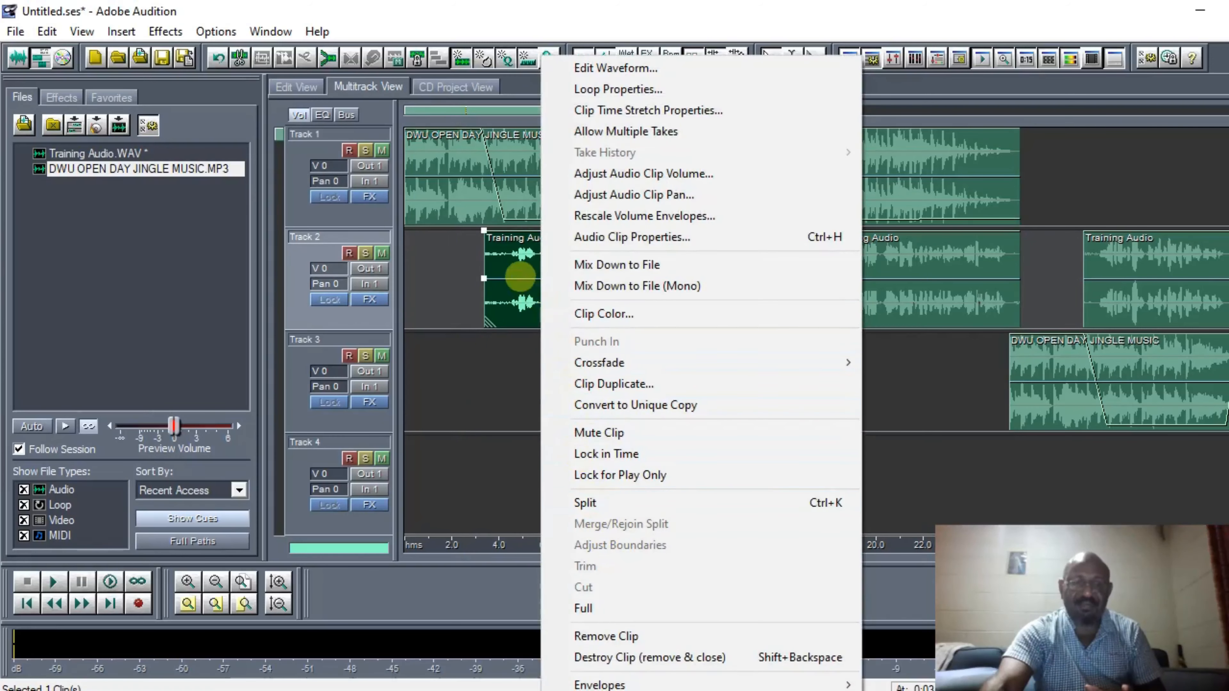
pyautogui.click(520, 269)
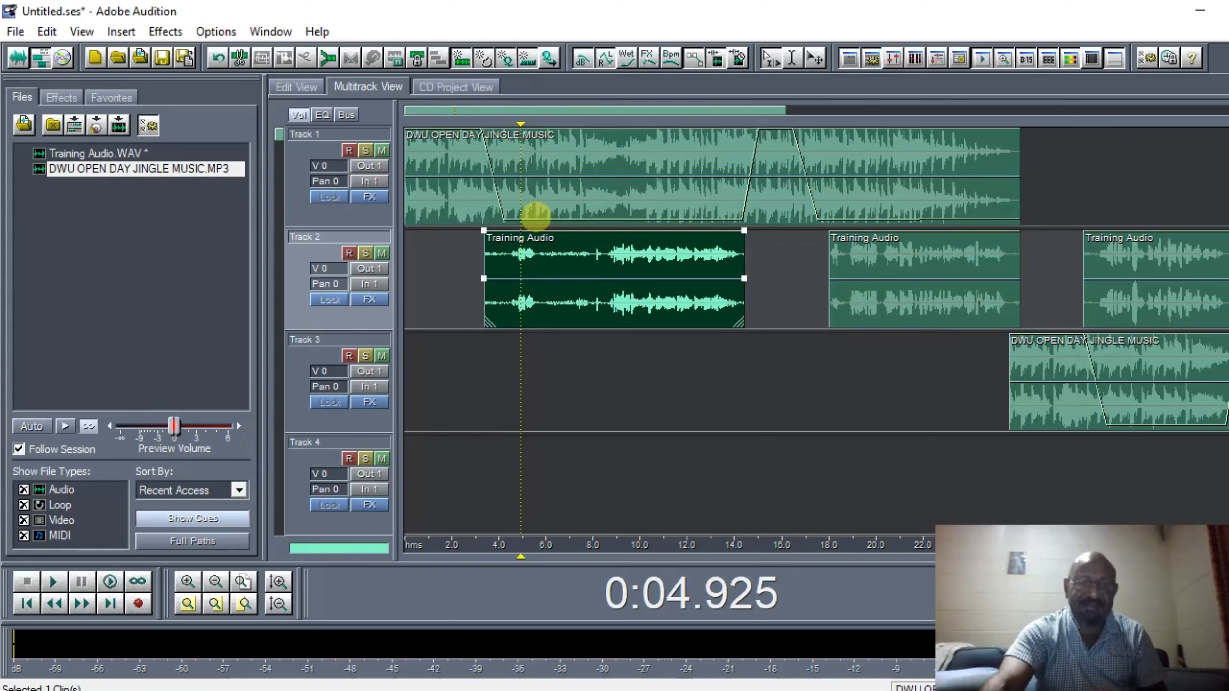
# - Raise the Track 1 music from 5% at about 5.5 s to full between about 6.4 s and 7.5 s, dropping low again by about 8.5 s
pyautogui.click(534, 216)
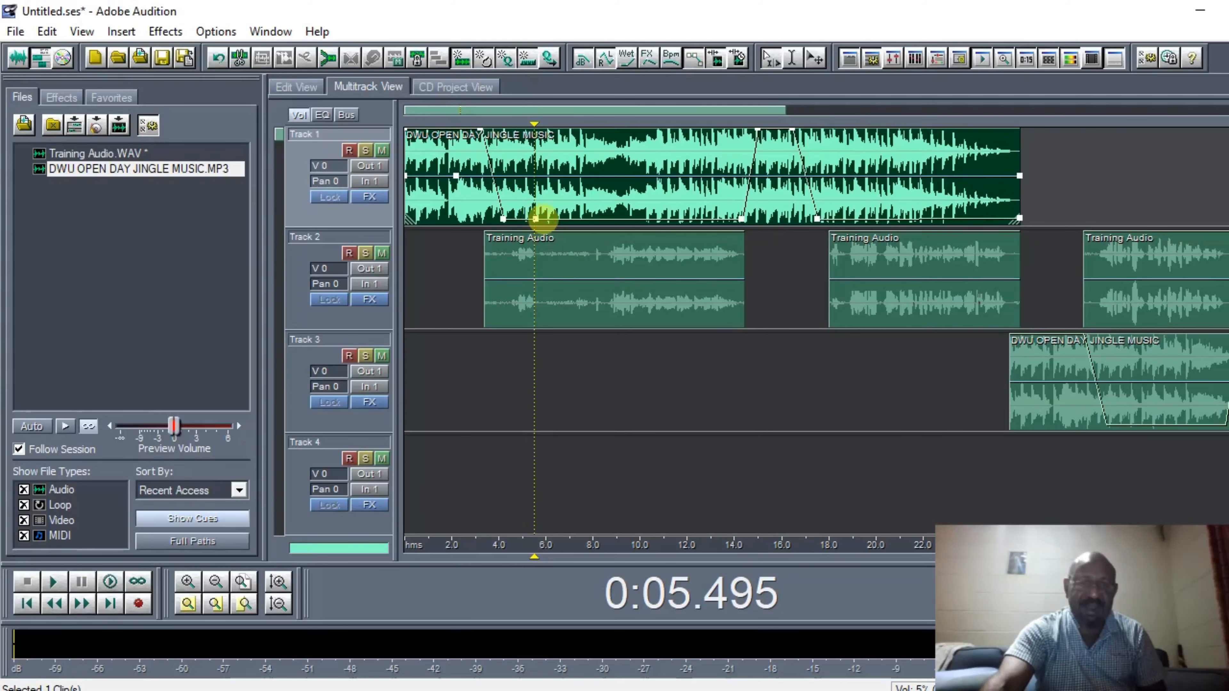
pyautogui.moveTo(542, 217); pyautogui.dragTo(554, 131)
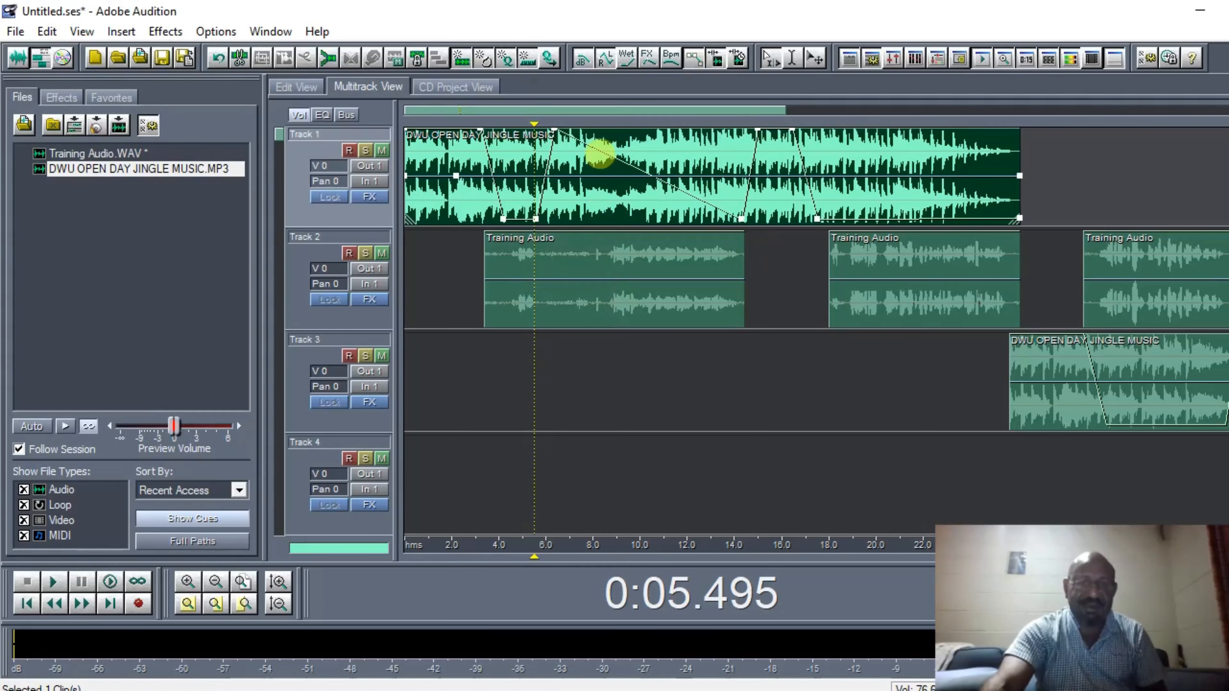
pyautogui.moveTo(600, 153); pyautogui.dragTo(598, 129)
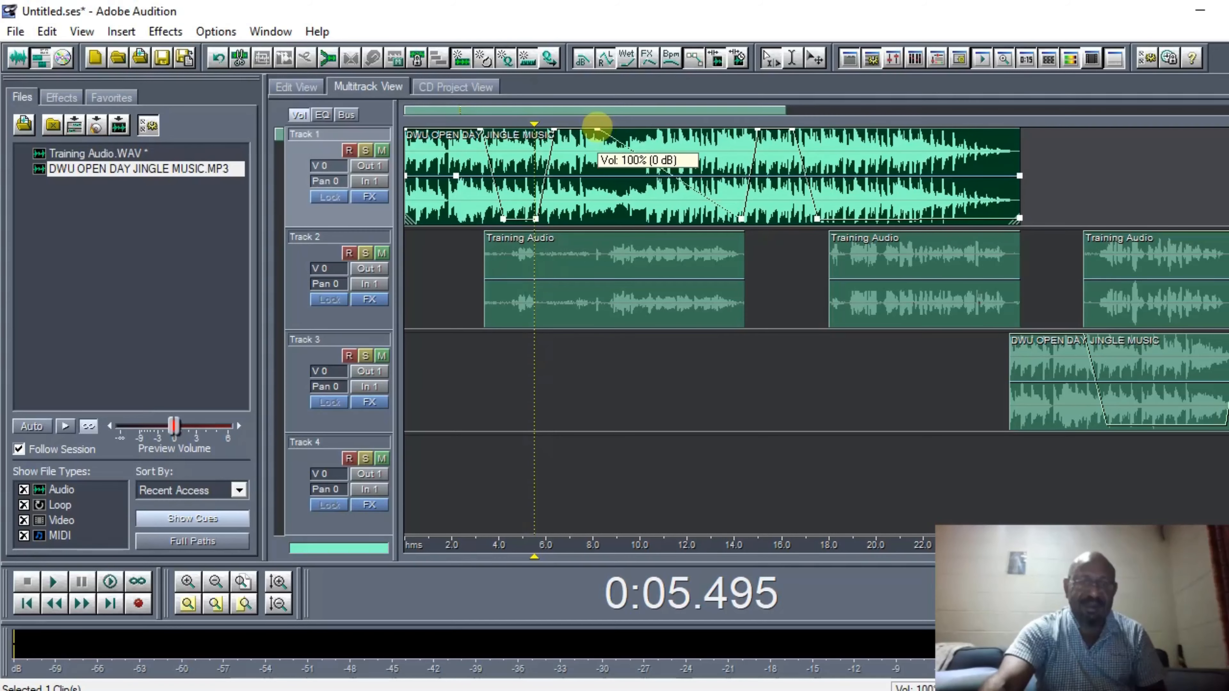
pyautogui.moveTo(596, 128); pyautogui.dragTo(603, 219)
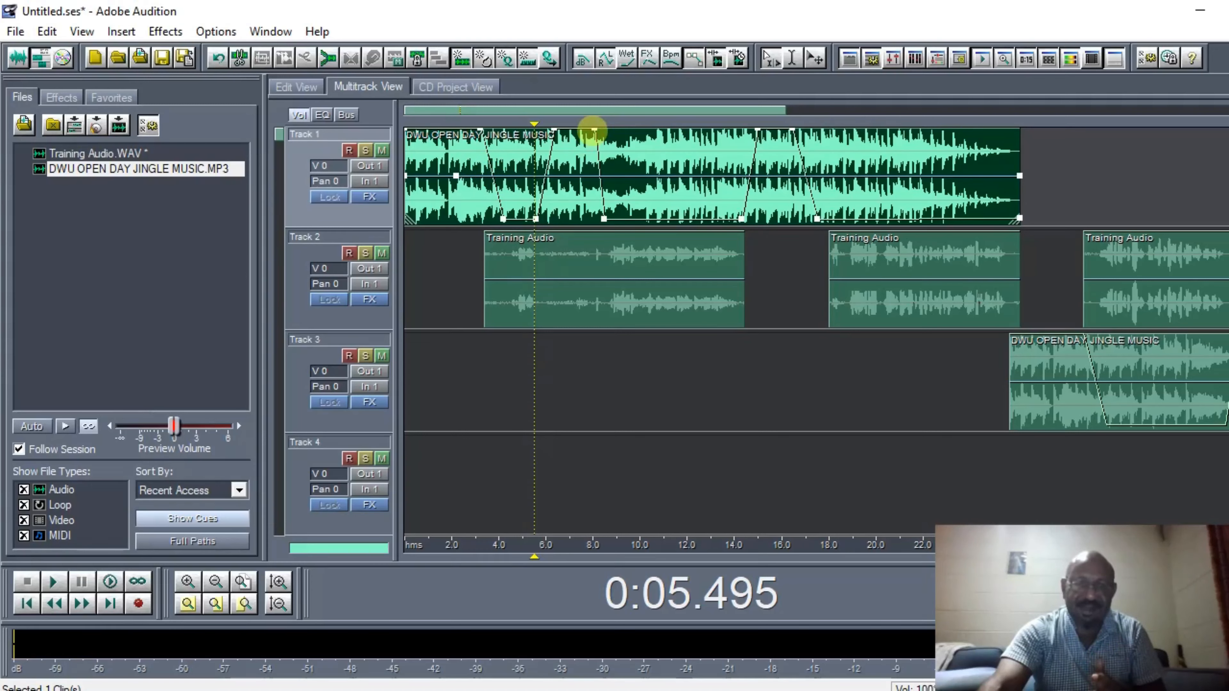
pyautogui.moveTo(593, 130); pyautogui.dragTo(581, 127)
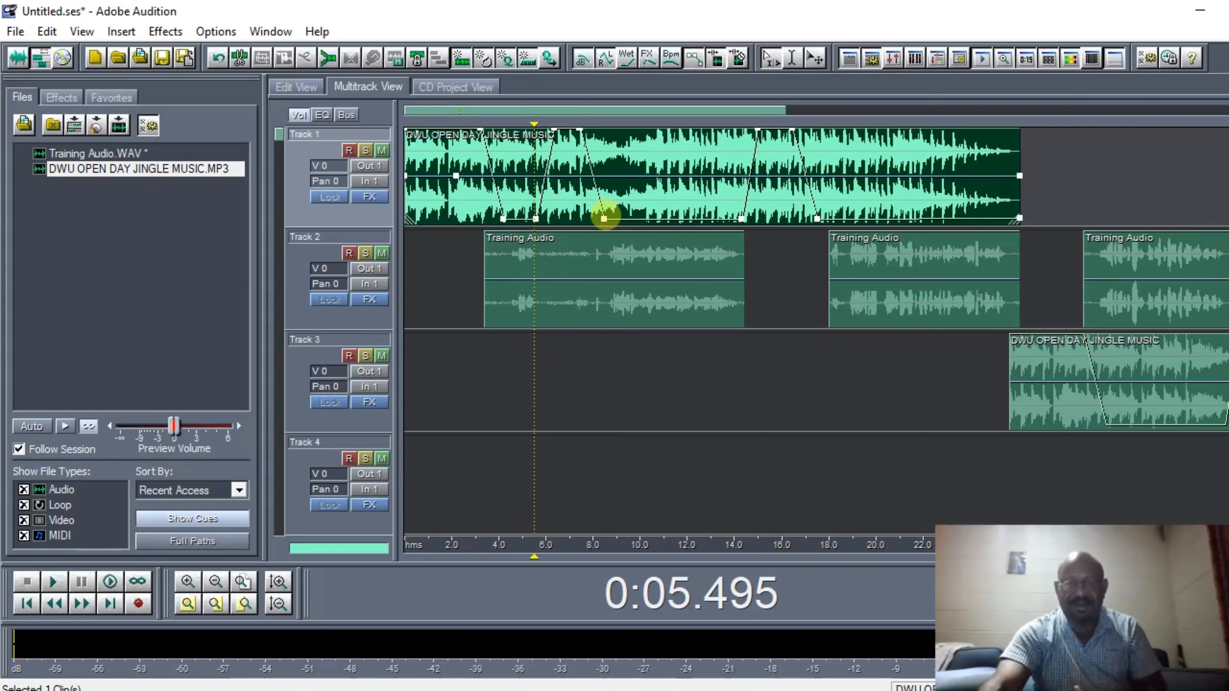
pyautogui.click(604, 217)
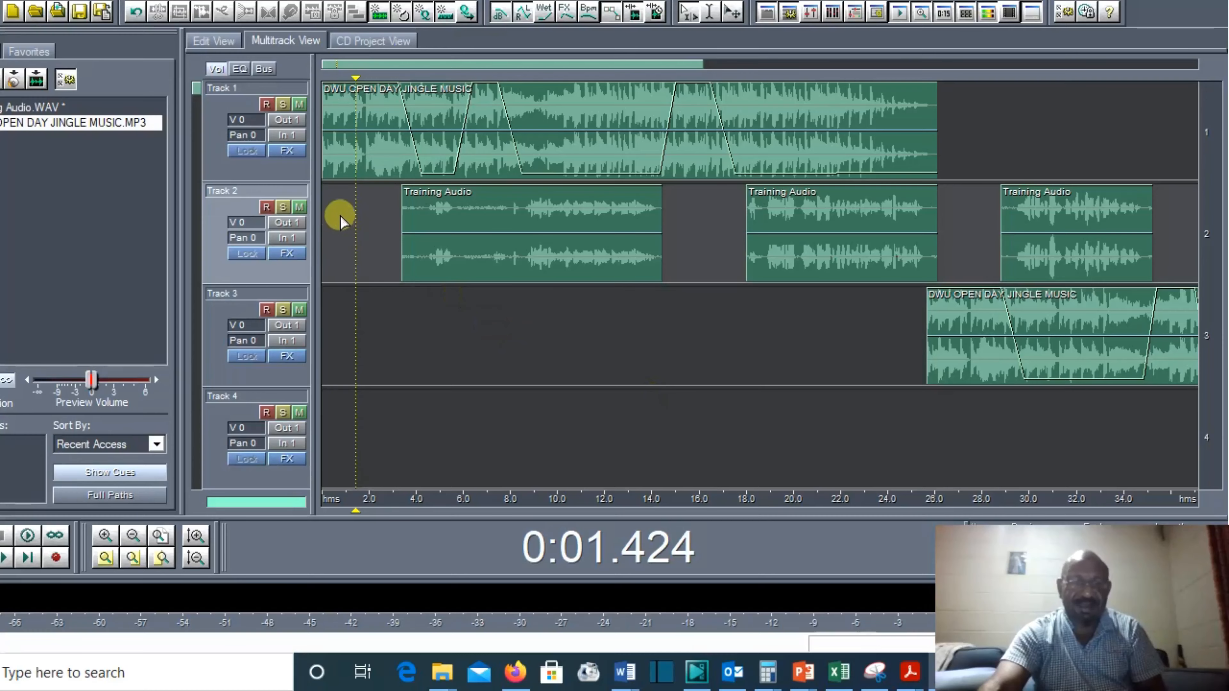
# - Play the mix from 0:00.773 past the 35 s mark to check the reshaped music volume against the voice clips
pyautogui.click(341, 213)
pyautogui.press('space')
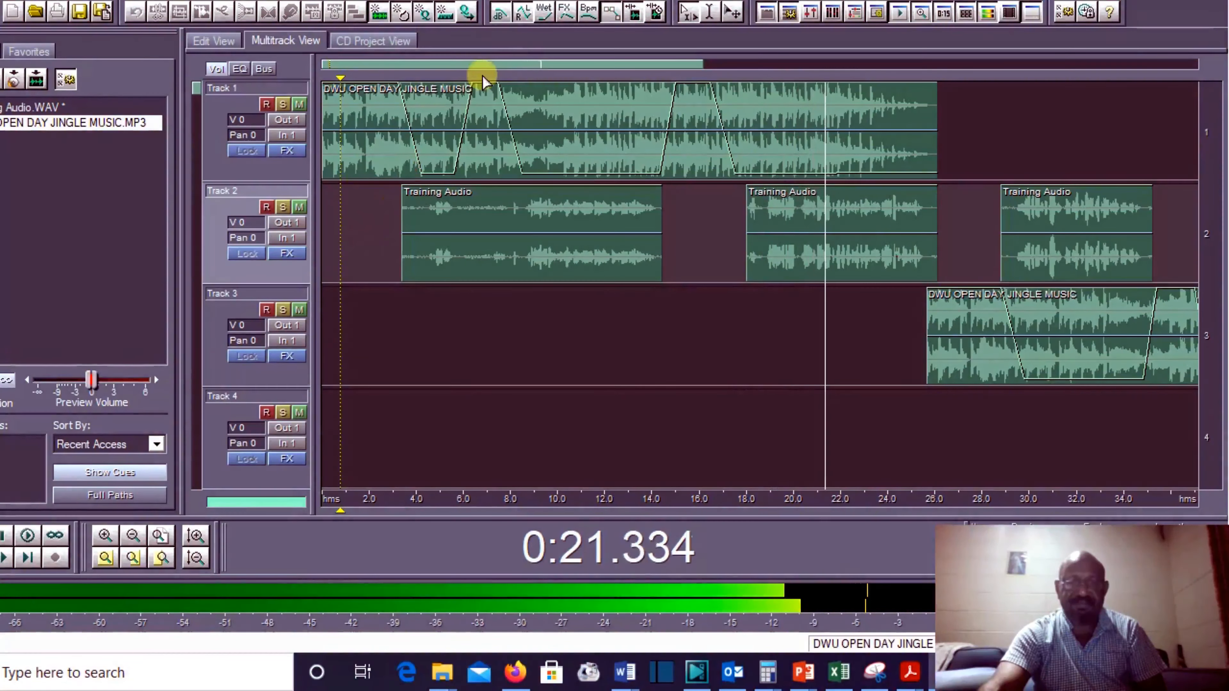
pyautogui.moveTo(479, 66); pyautogui.dragTo(661, 64)
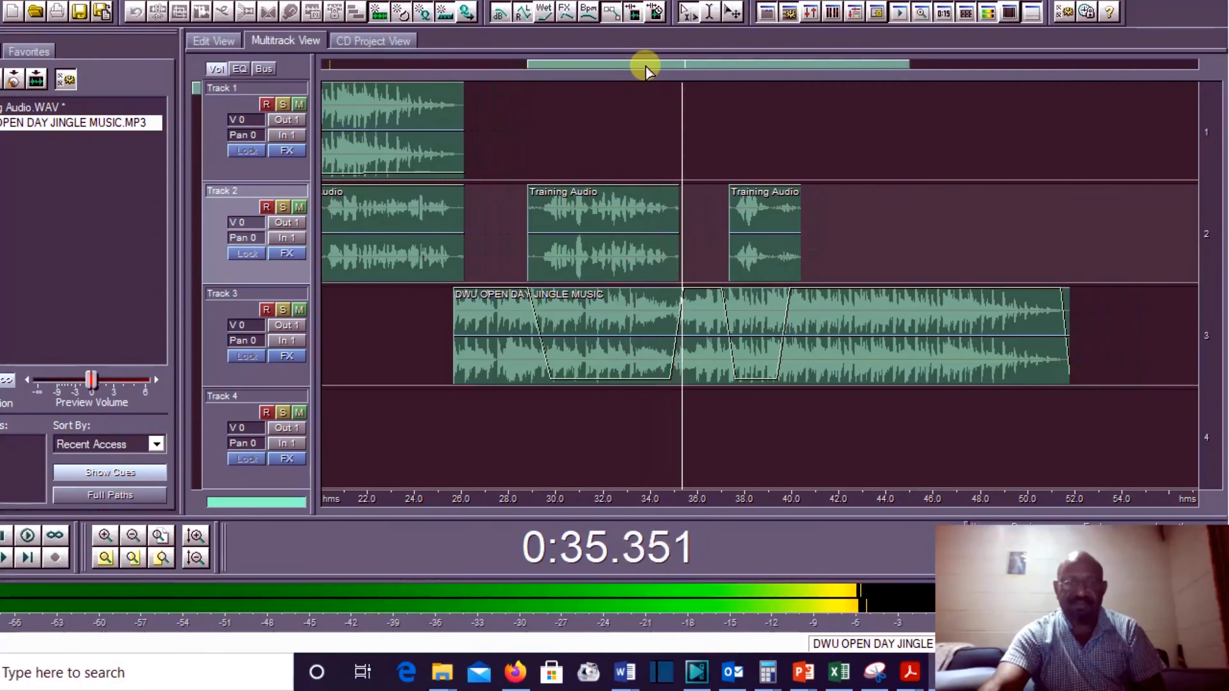
pyautogui.press('space')
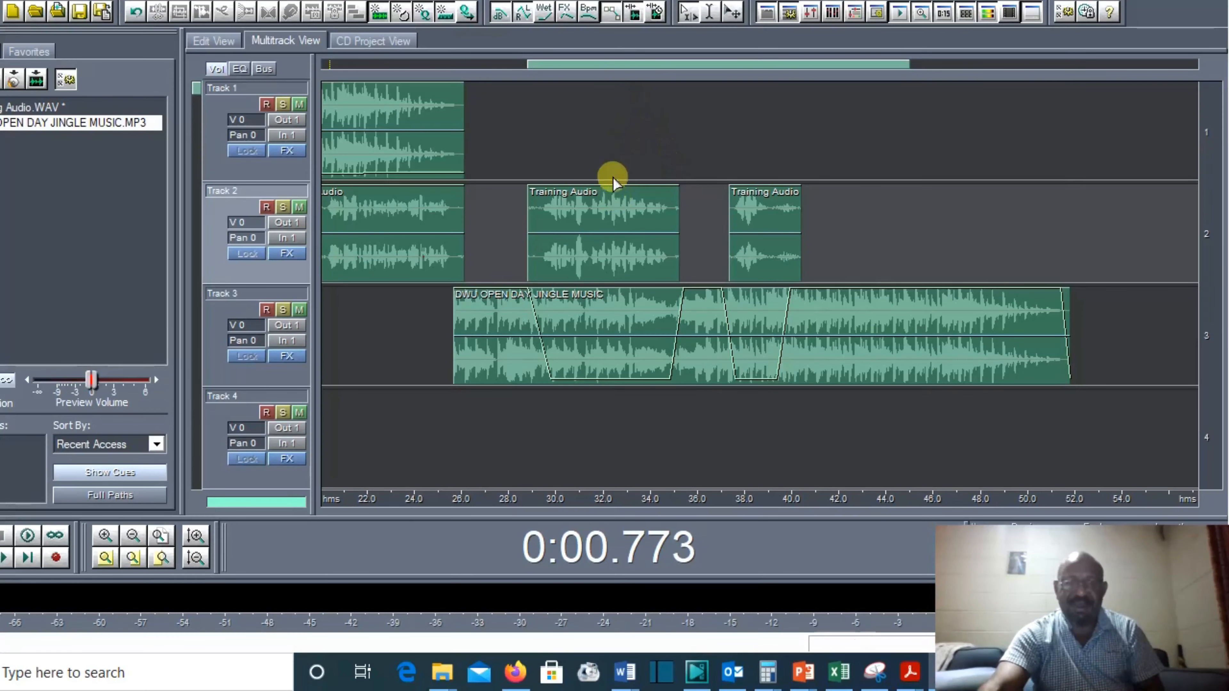
# - Play the mix from 0:32.322 to about the 42 s mark to check the music around the final voice clip
pyautogui.click(611, 162)
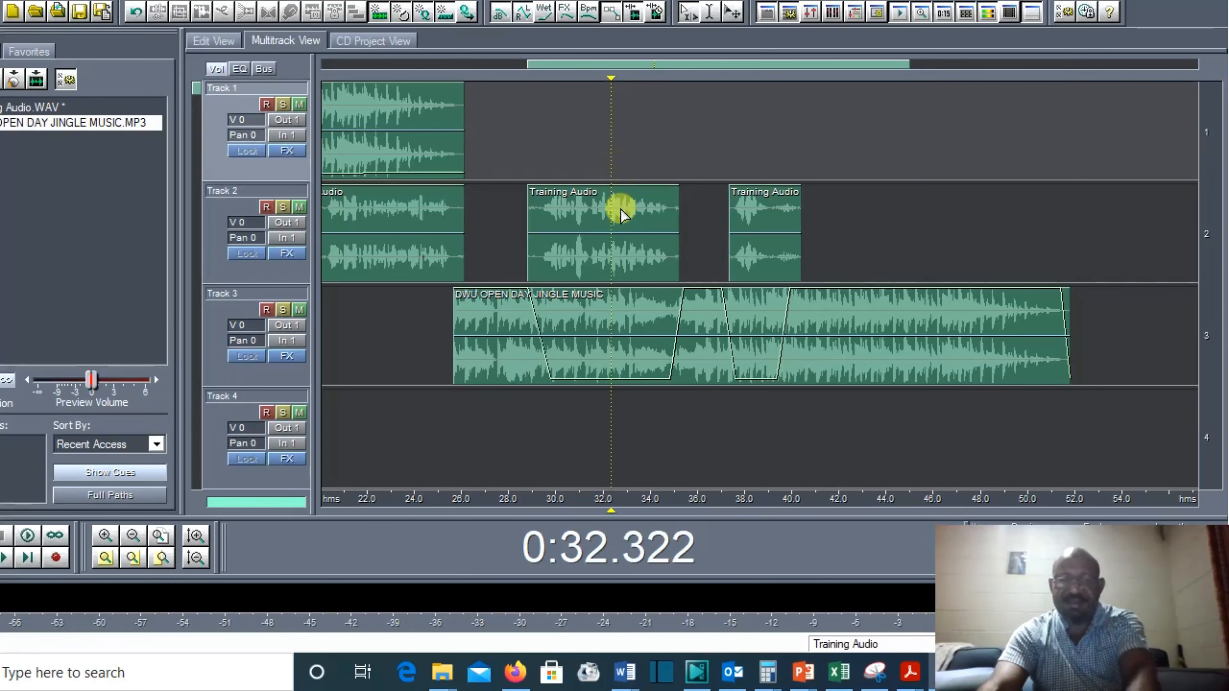
pyautogui.press('space')
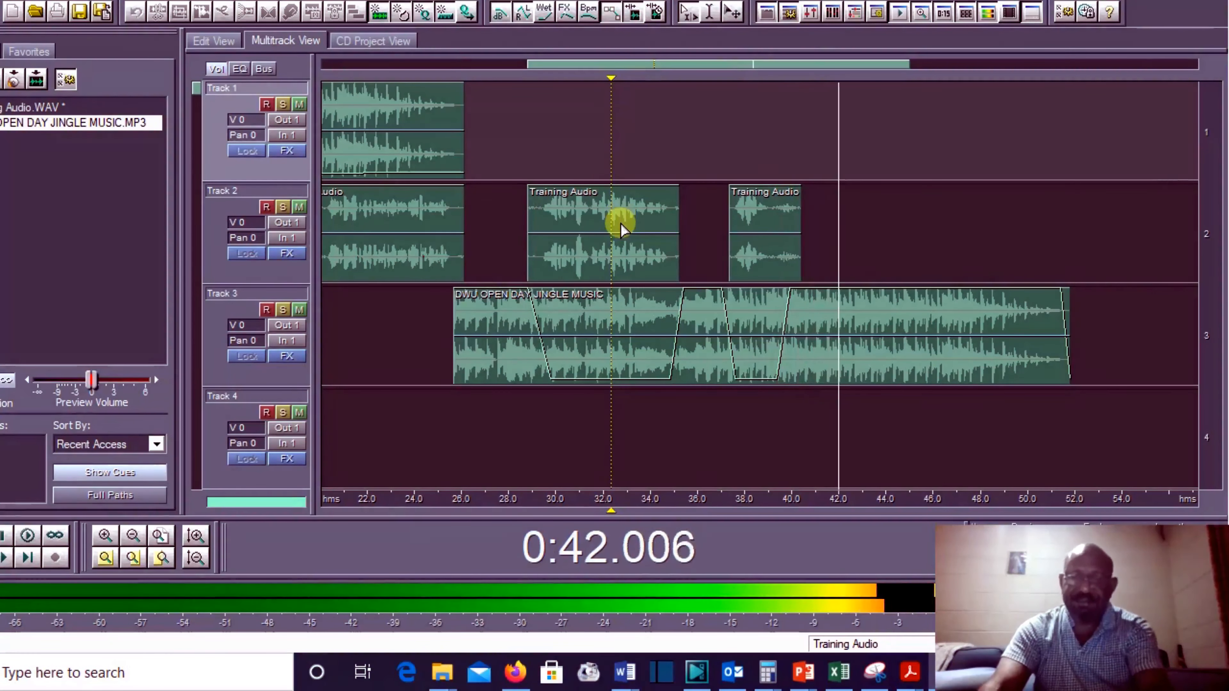
pyautogui.press('space')
# - Mix down all audio clips of the session in stereo to the empty Track 4 as a bounce
pyautogui.moveTo(688, 66); pyautogui.dragTo(526, 78)
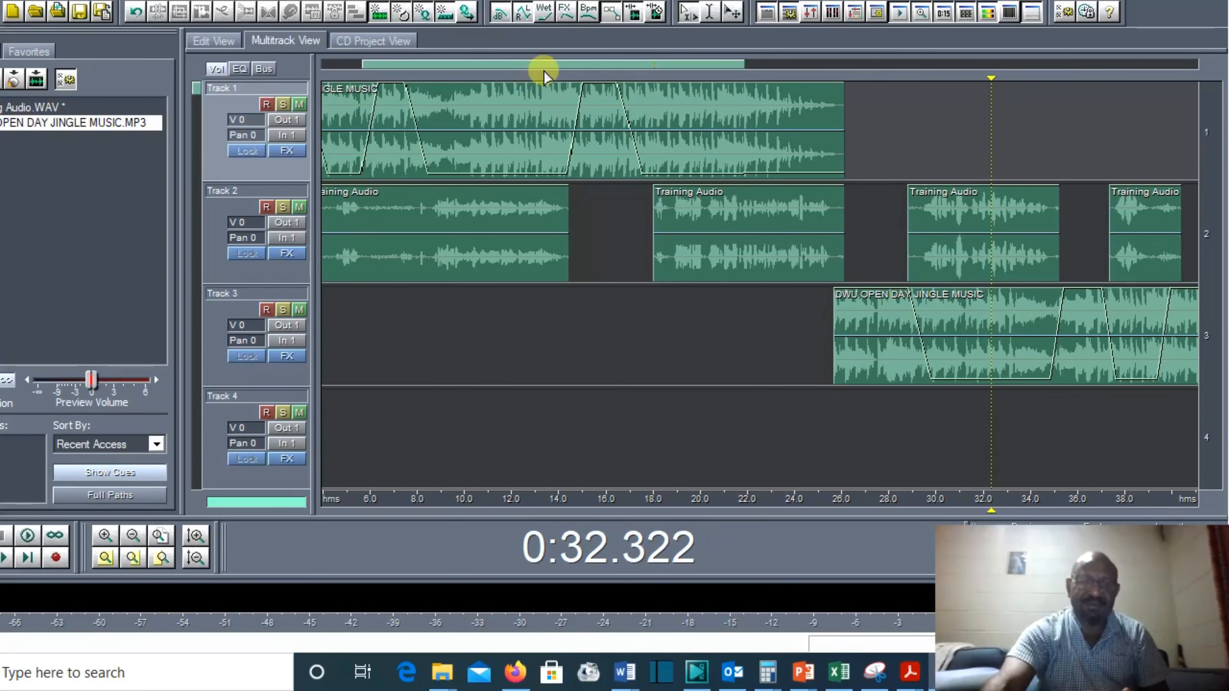
pyautogui.moveTo(546, 68); pyautogui.dragTo(516, 64)
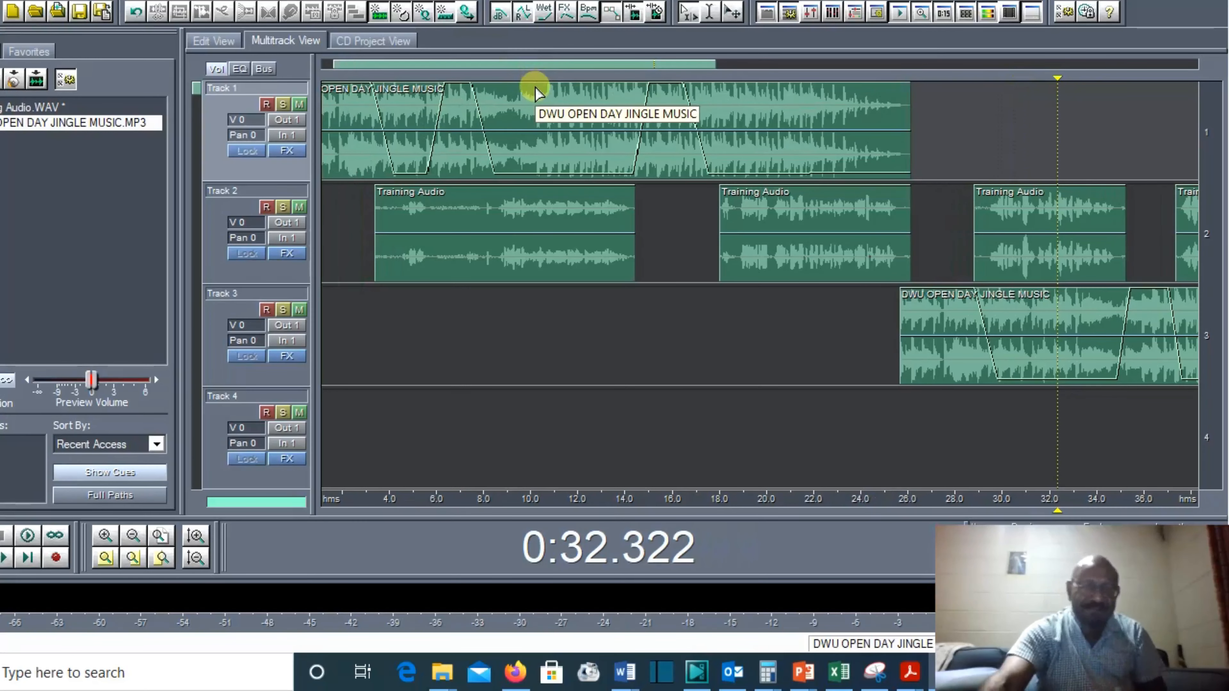
pyautogui.moveTo(550, 66); pyautogui.dragTo(538, 67)
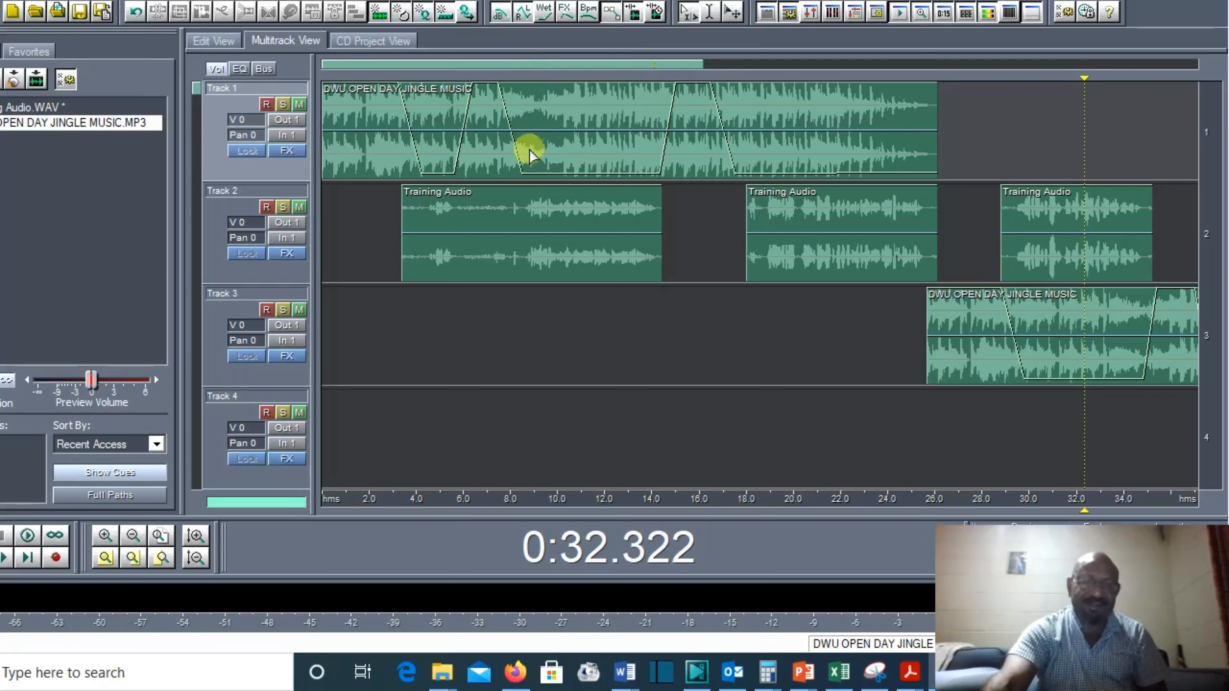
pyautogui.click(131, 536)
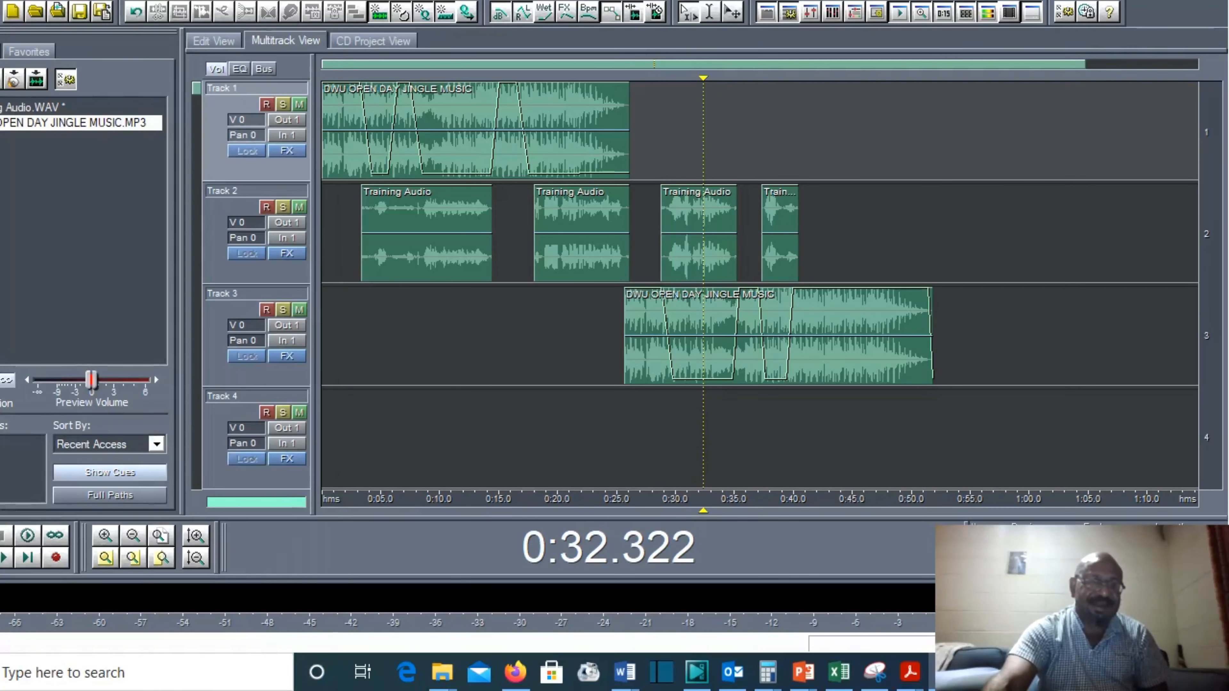
pyautogui.click(5, 1)
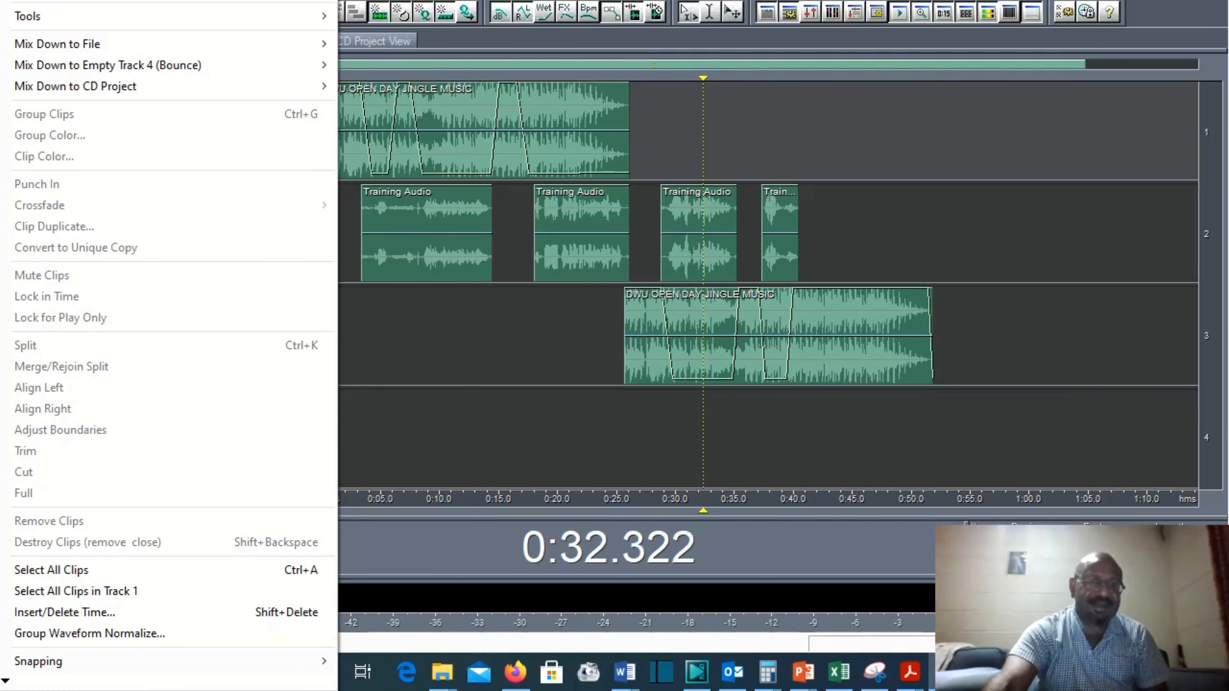
pyautogui.moveTo(5, 47)
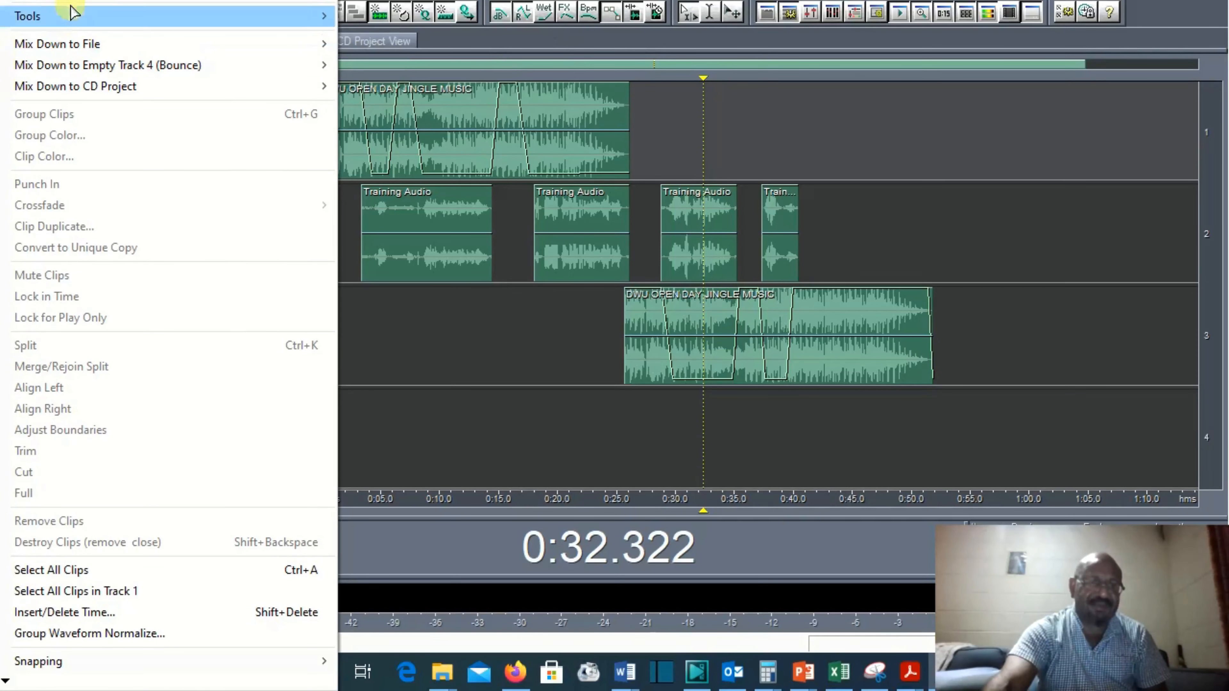
pyautogui.moveTo(58, 48)
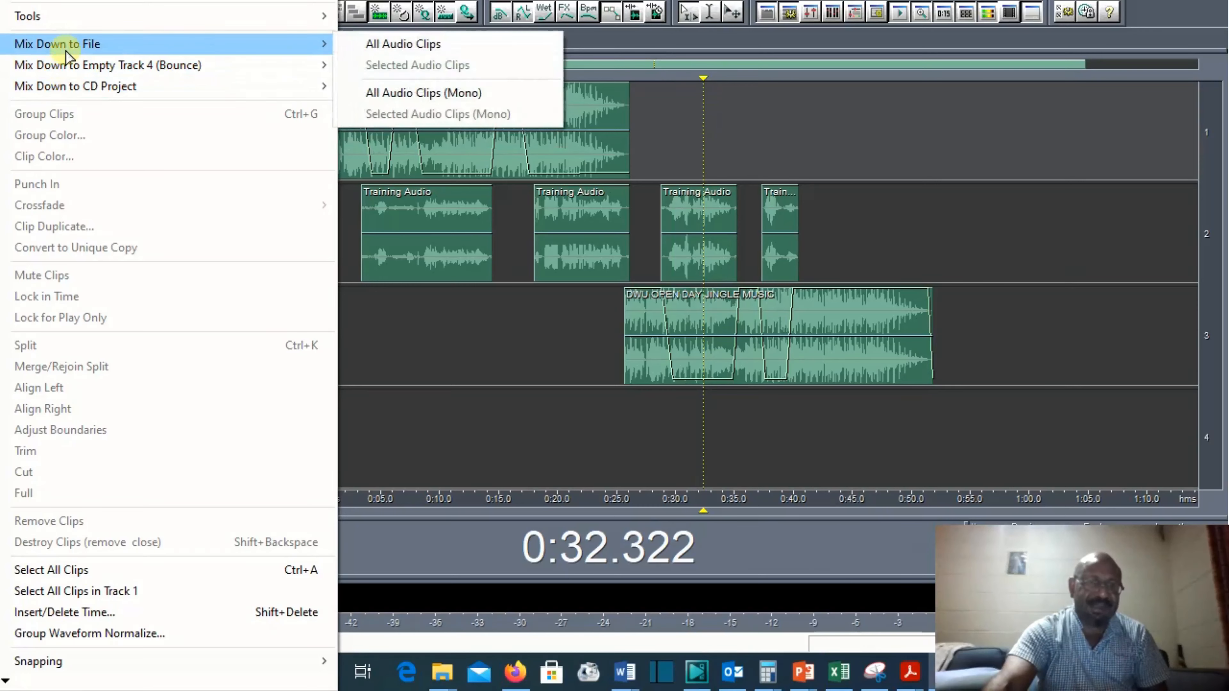
pyautogui.moveTo(70, 72)
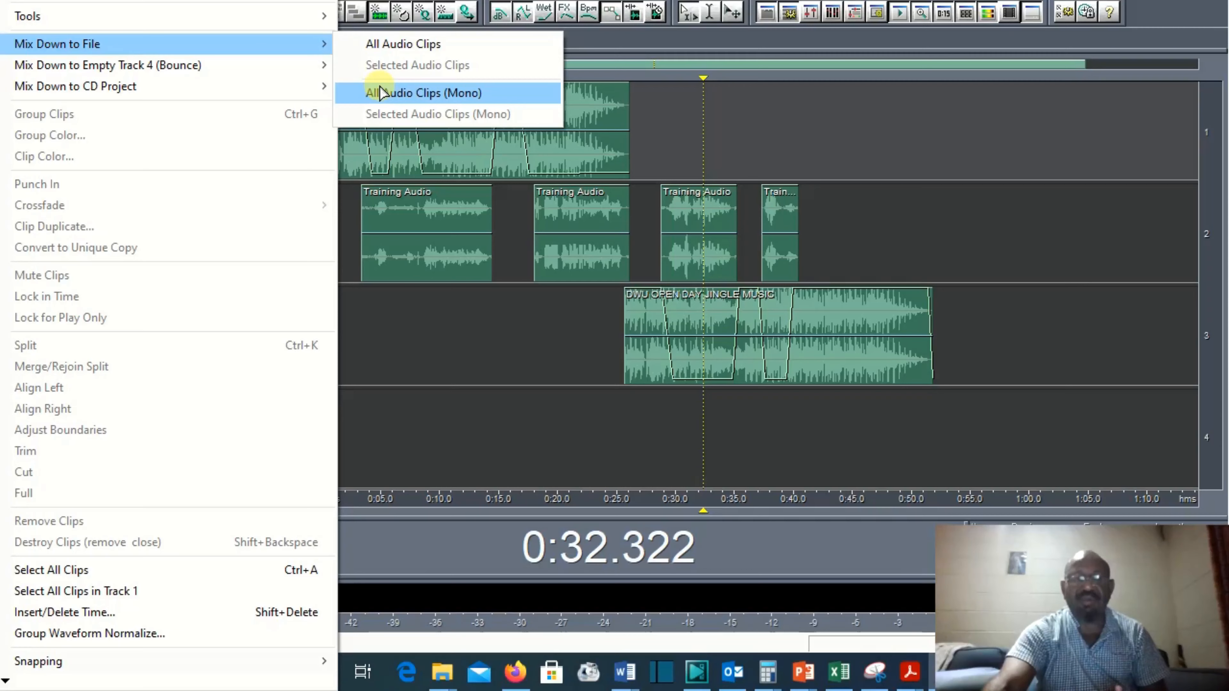
pyautogui.moveTo(164, 65)
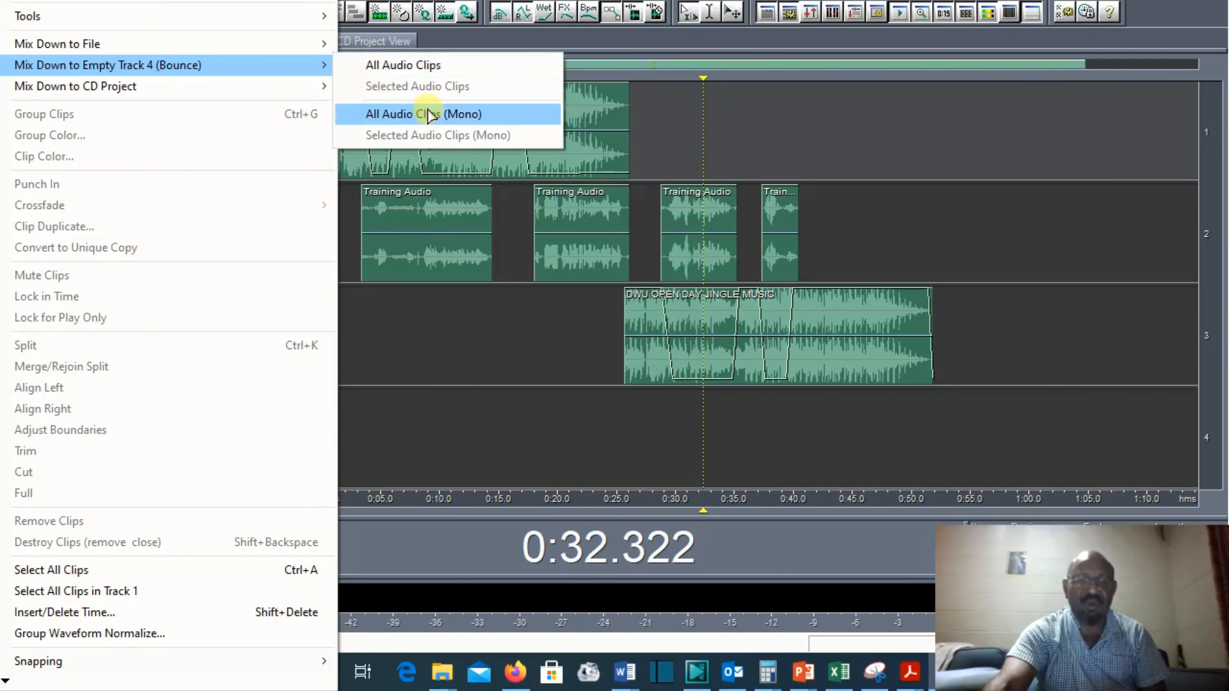
pyautogui.click(419, 69)
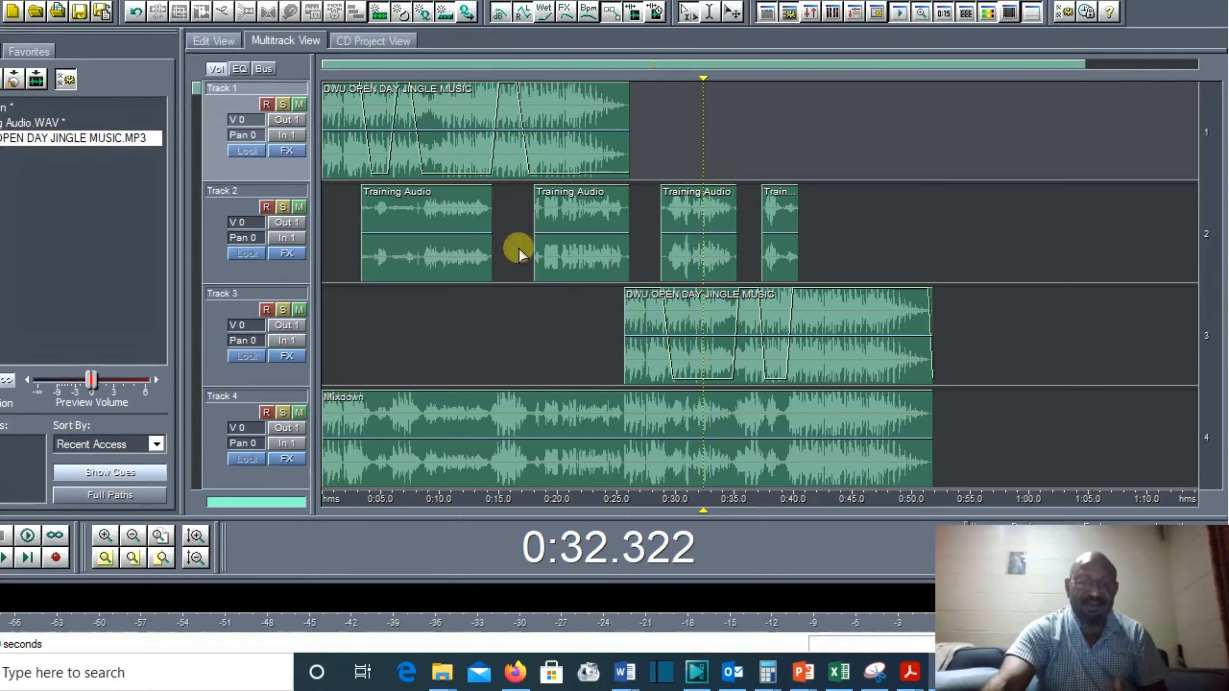
# - Open the Track 4 mixdown as a waveform and play both channels from the beginning
pyautogui.doubleClick(462, 460)
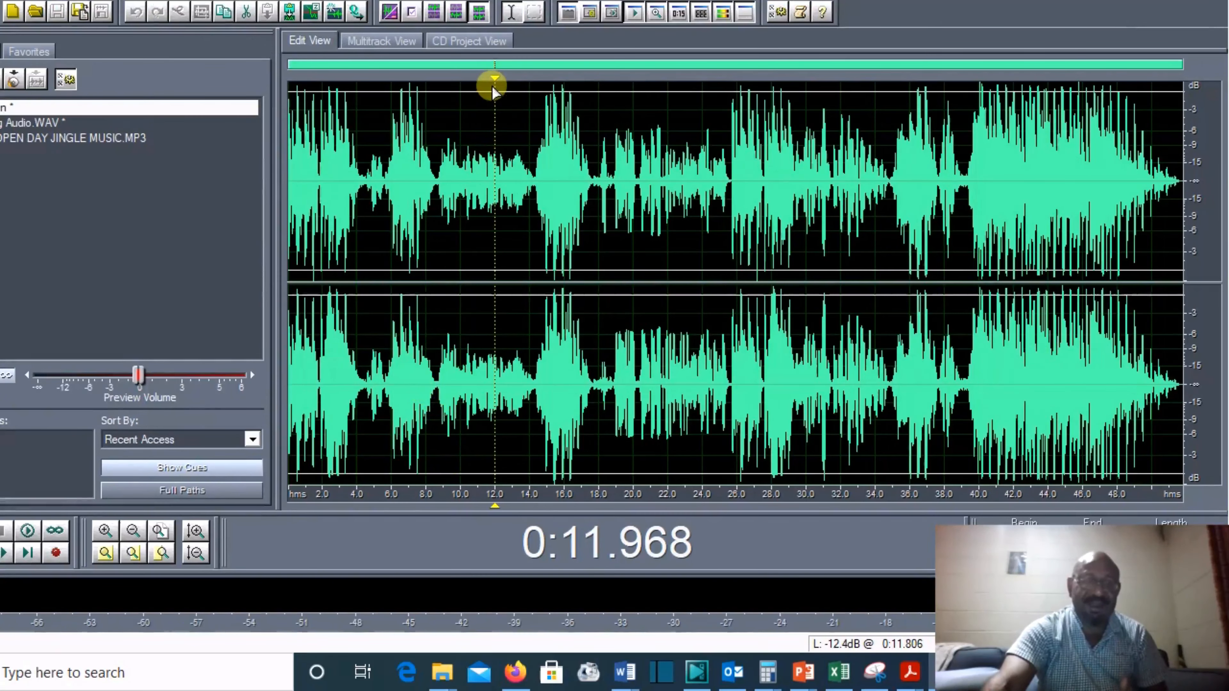
pyautogui.click(292, 99)
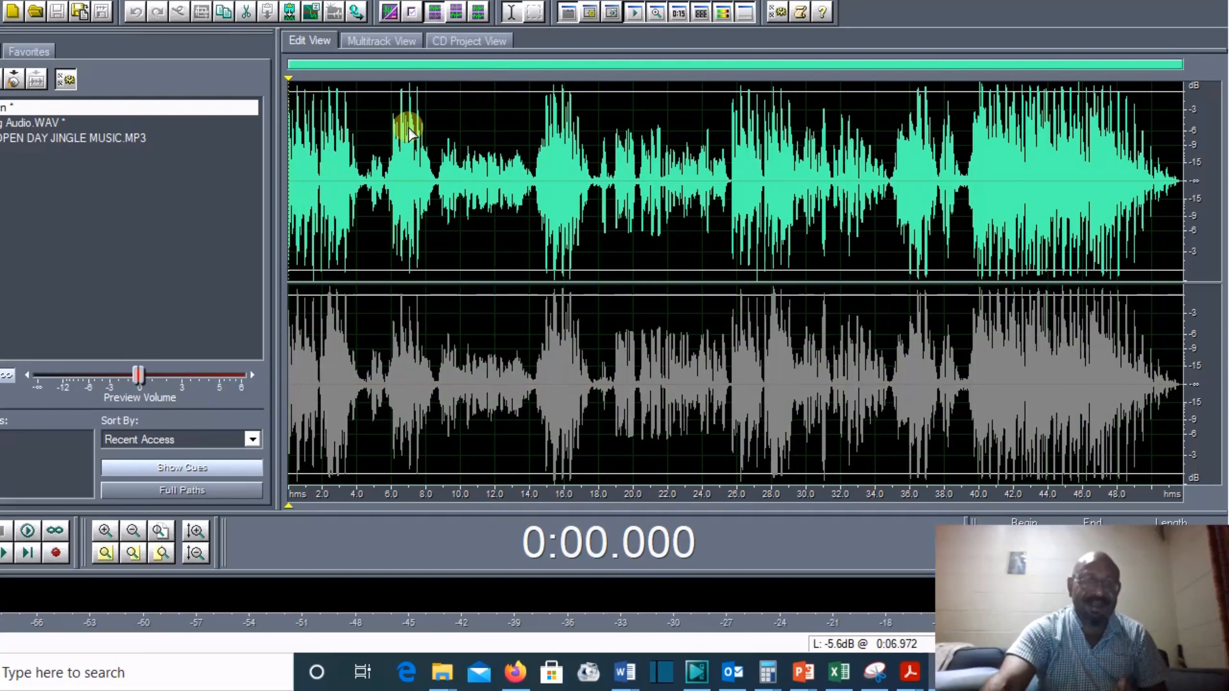
pyautogui.click(293, 164)
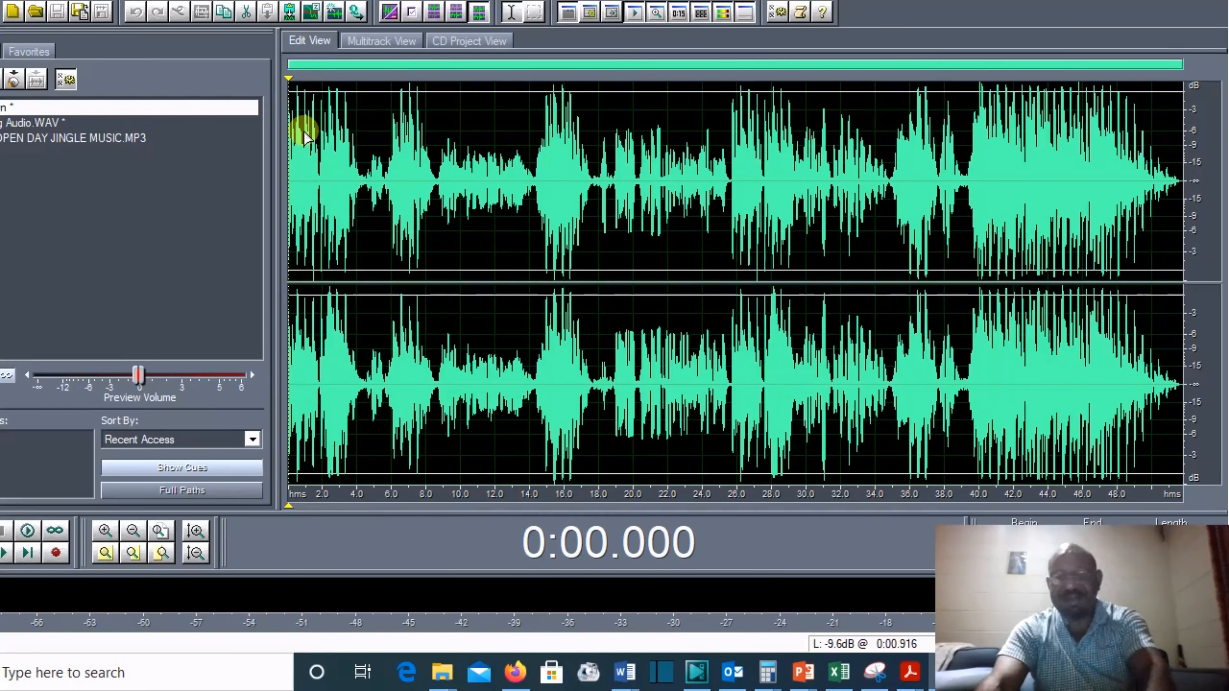
pyautogui.press('space')
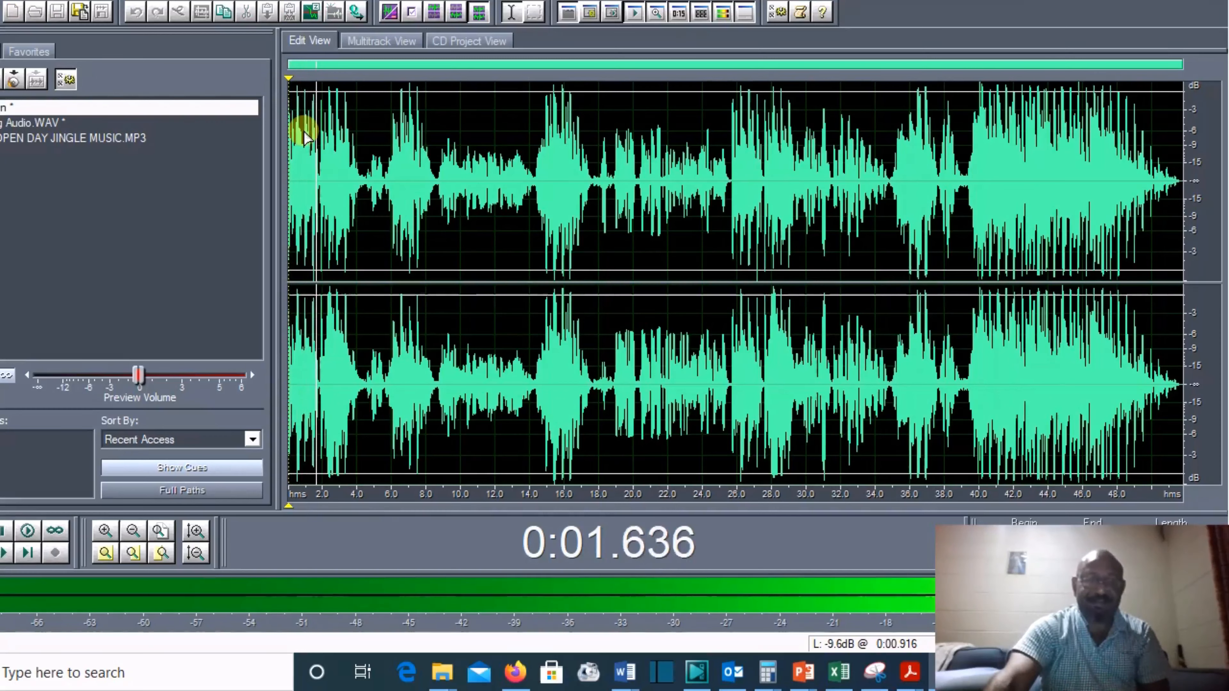